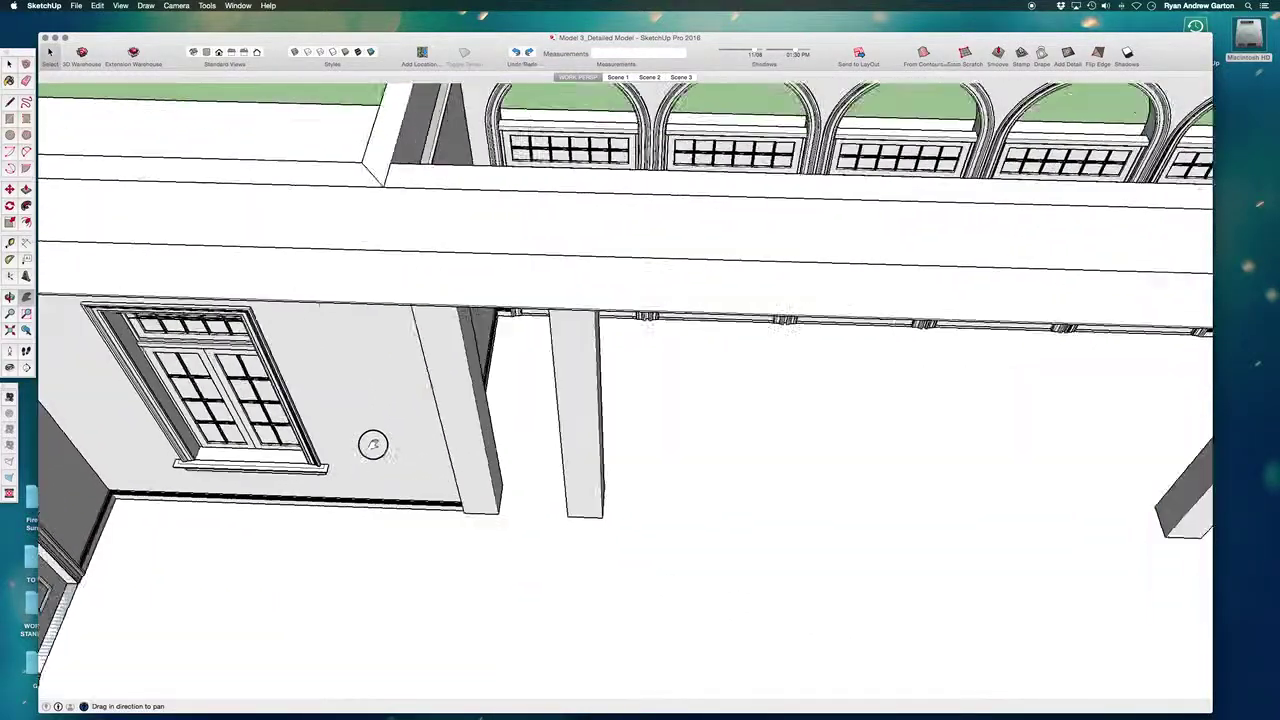
Step: Open the far-left column component and select its geometry to examine which columns are linked to it, and close it again
scroll(520, 564, down, 1)
key(space)
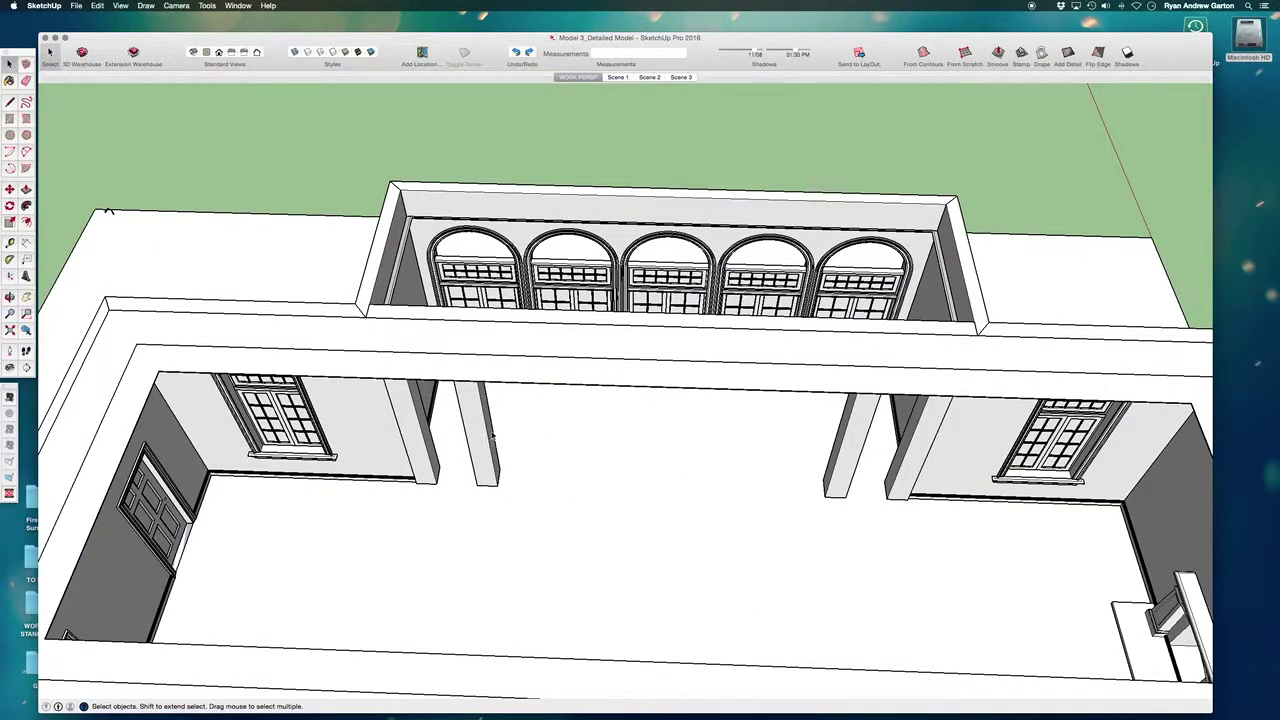
double_click(491, 438)
double_click(485, 459)
click(418, 450)
triple_click(420, 445)
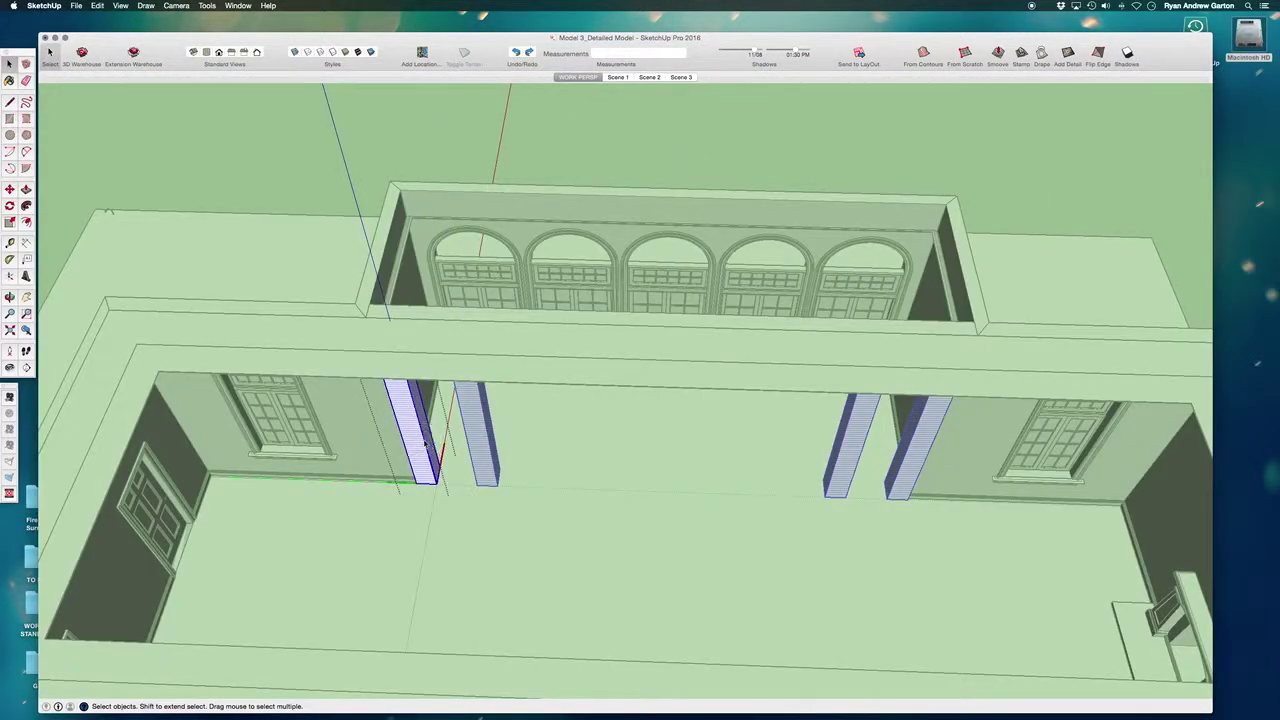
scroll(593, 533, up, 2)
middle_drag(593, 533, 434, 334)
click(494, 525)
scroll(494, 525, down, 2)
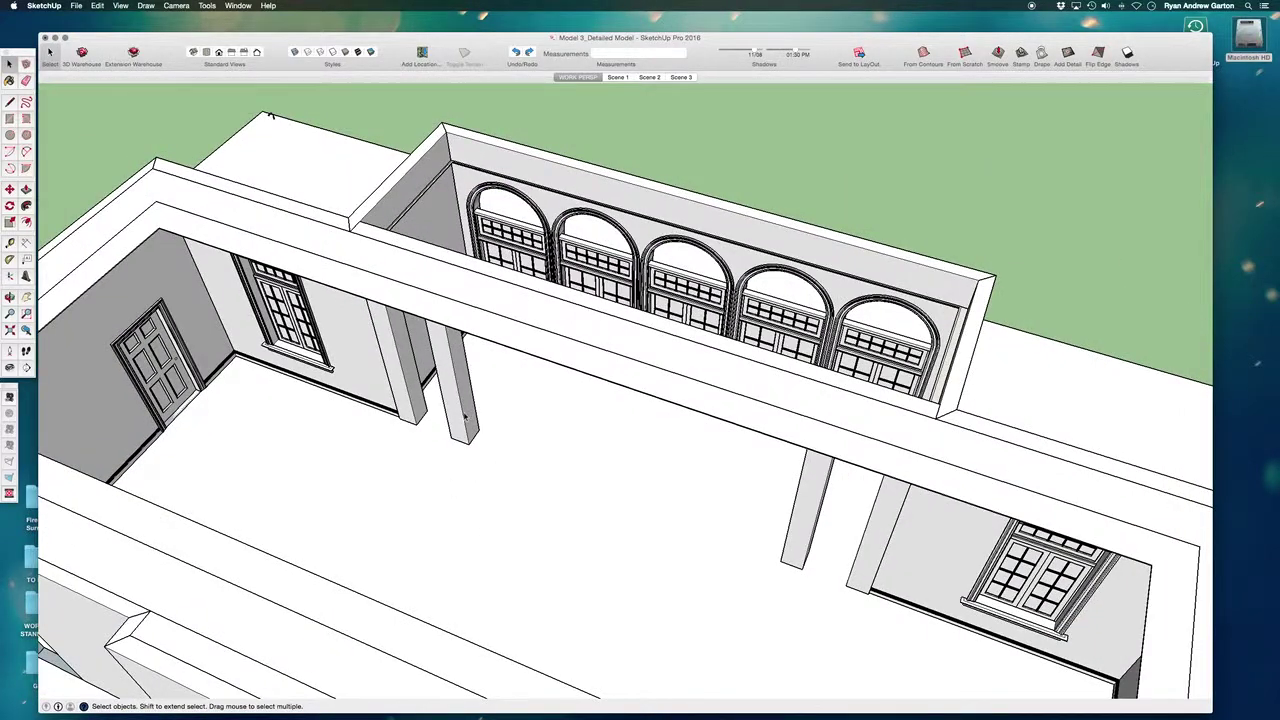
Step: Copy the two molding profiles from the building's far corner to the floor beside the base of the far-left column
click(464, 414)
middle_drag(610, 512, 760, 640)
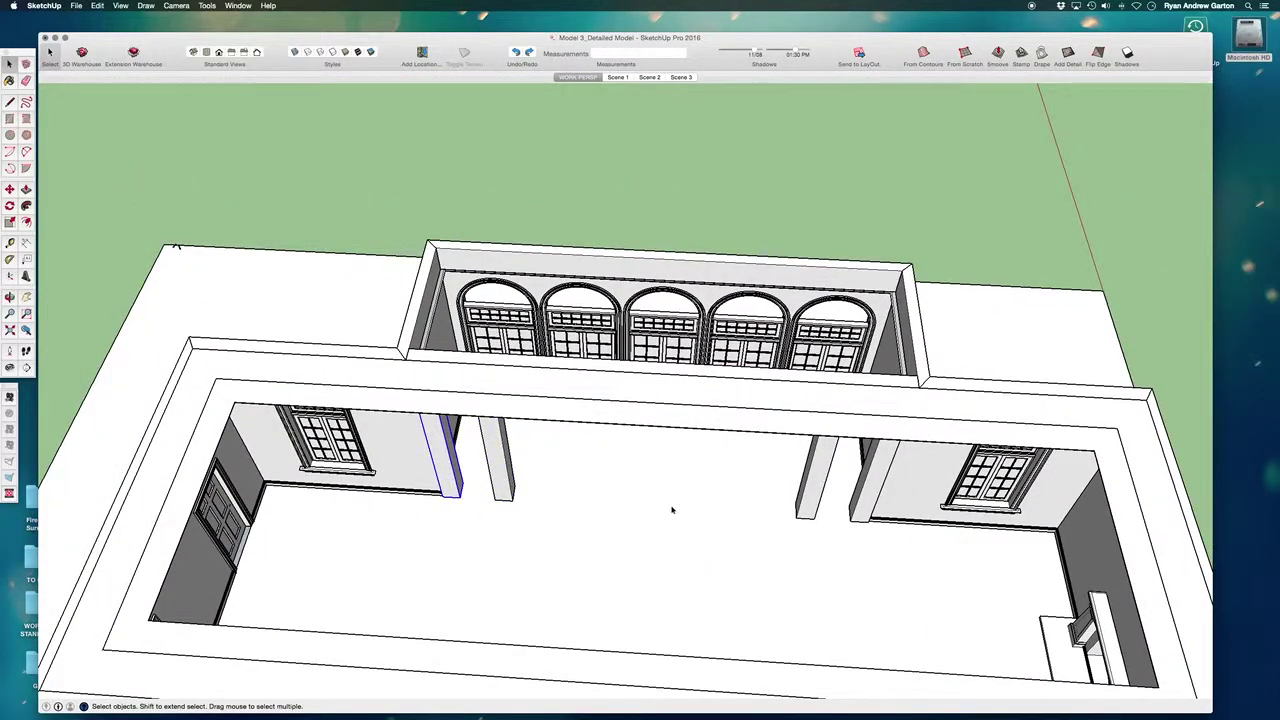
scroll(178, 248, up, 2)
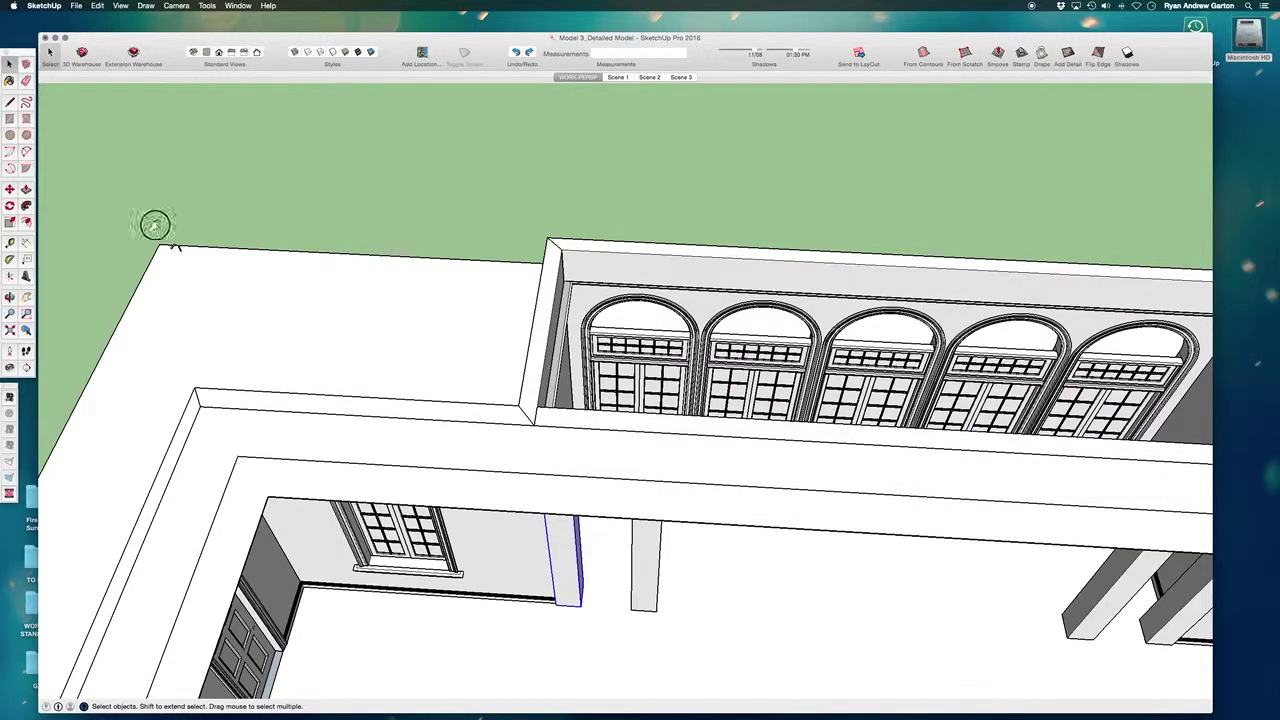
scroll(196, 277, up, 6)
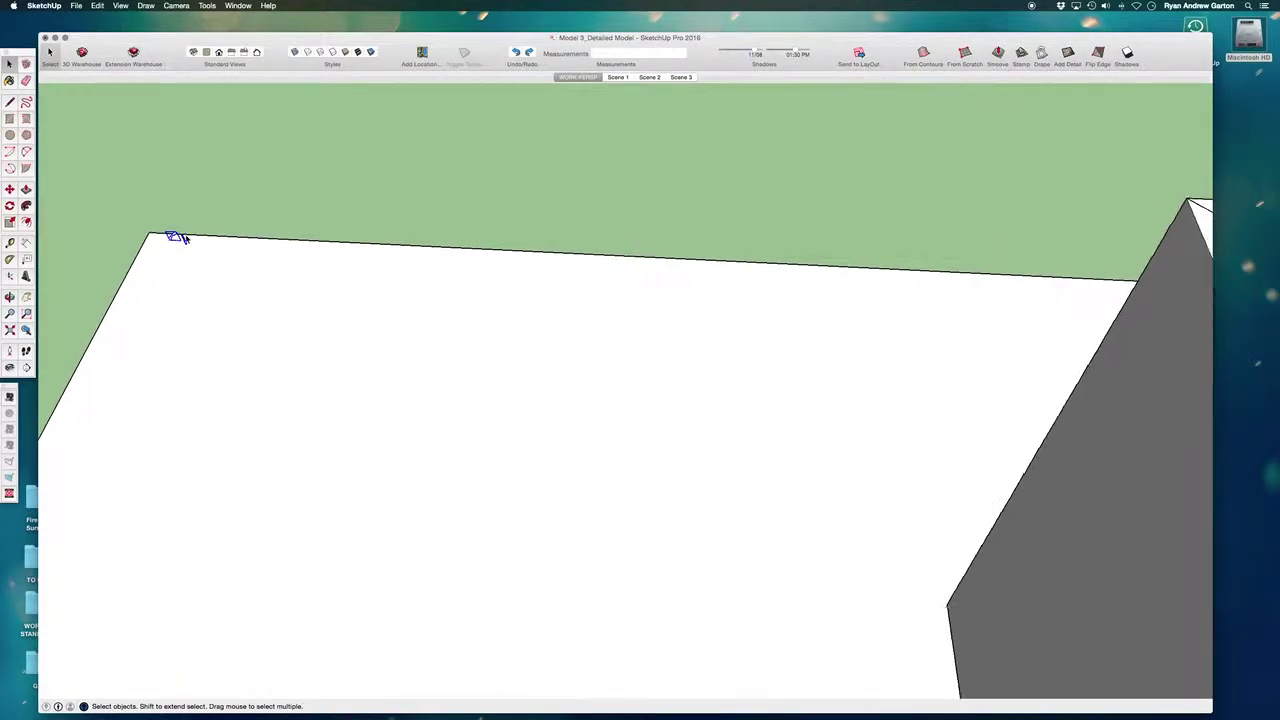
scroll(181, 248, up, 2)
key(m)
click(176, 232)
scroll(223, 321, down, 4)
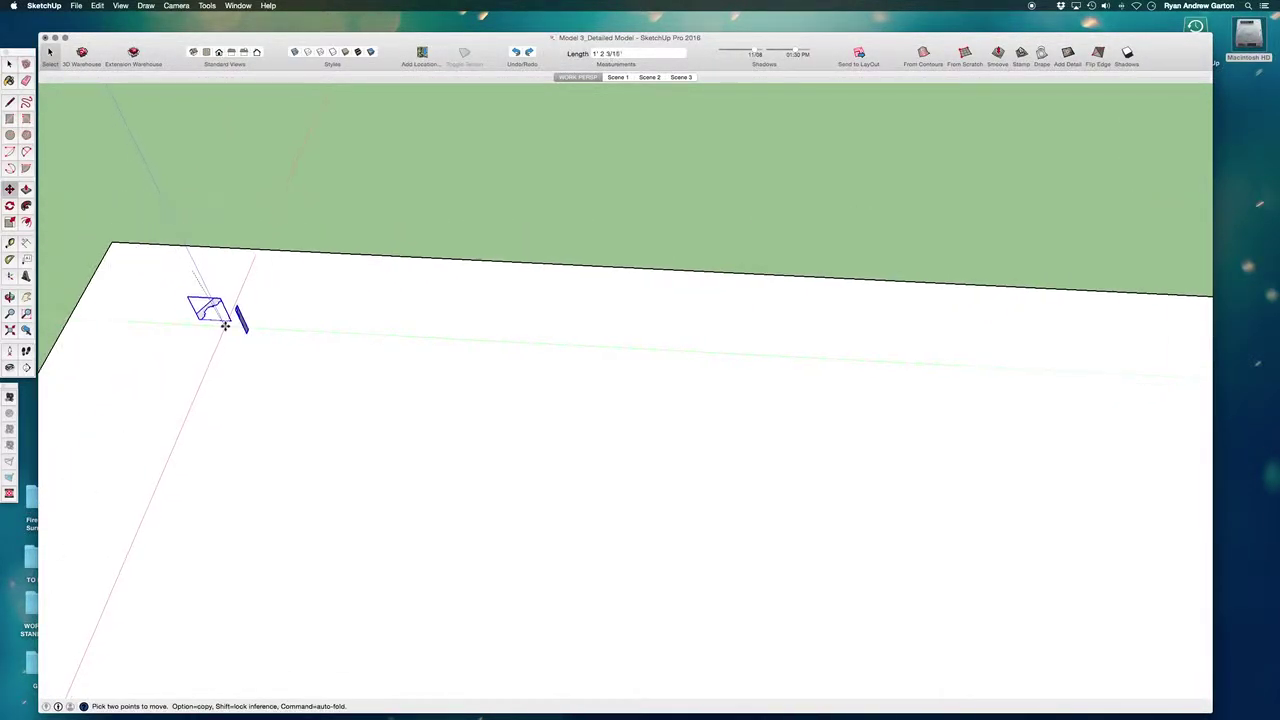
key(alt)
scroll(226, 307, down, 5)
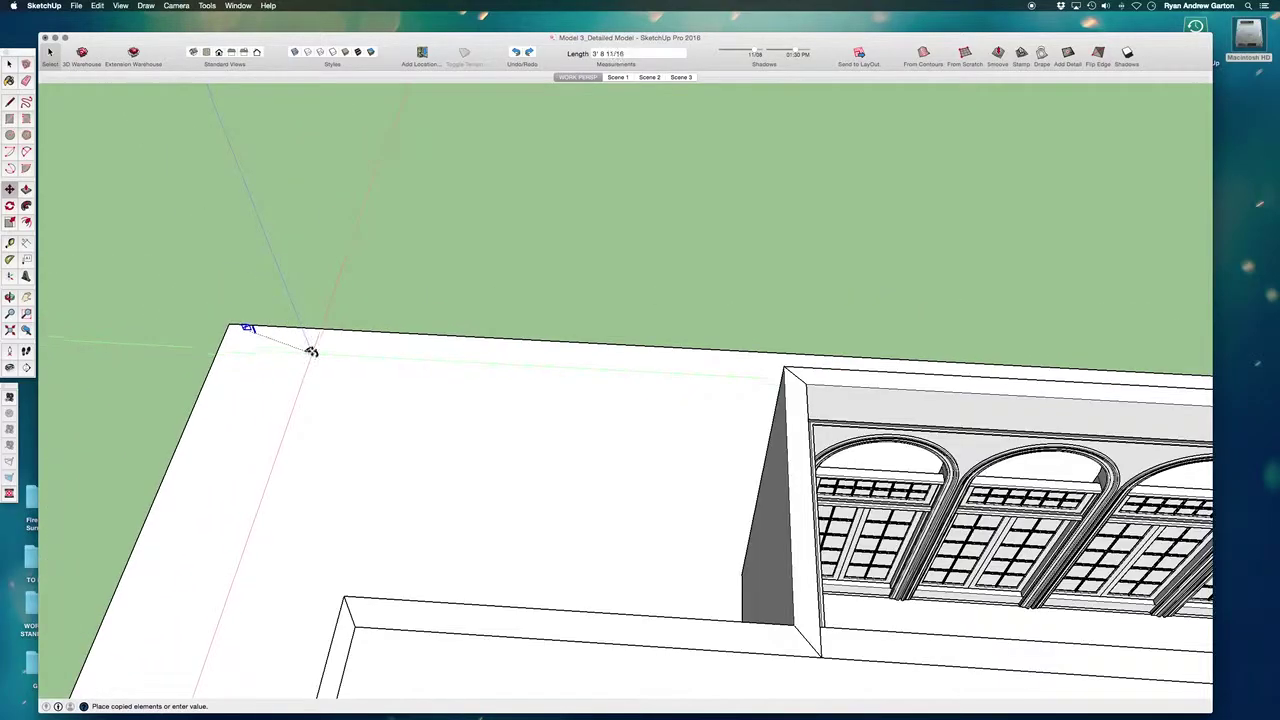
click(548, 598)
scroll(549, 597, up, 8)
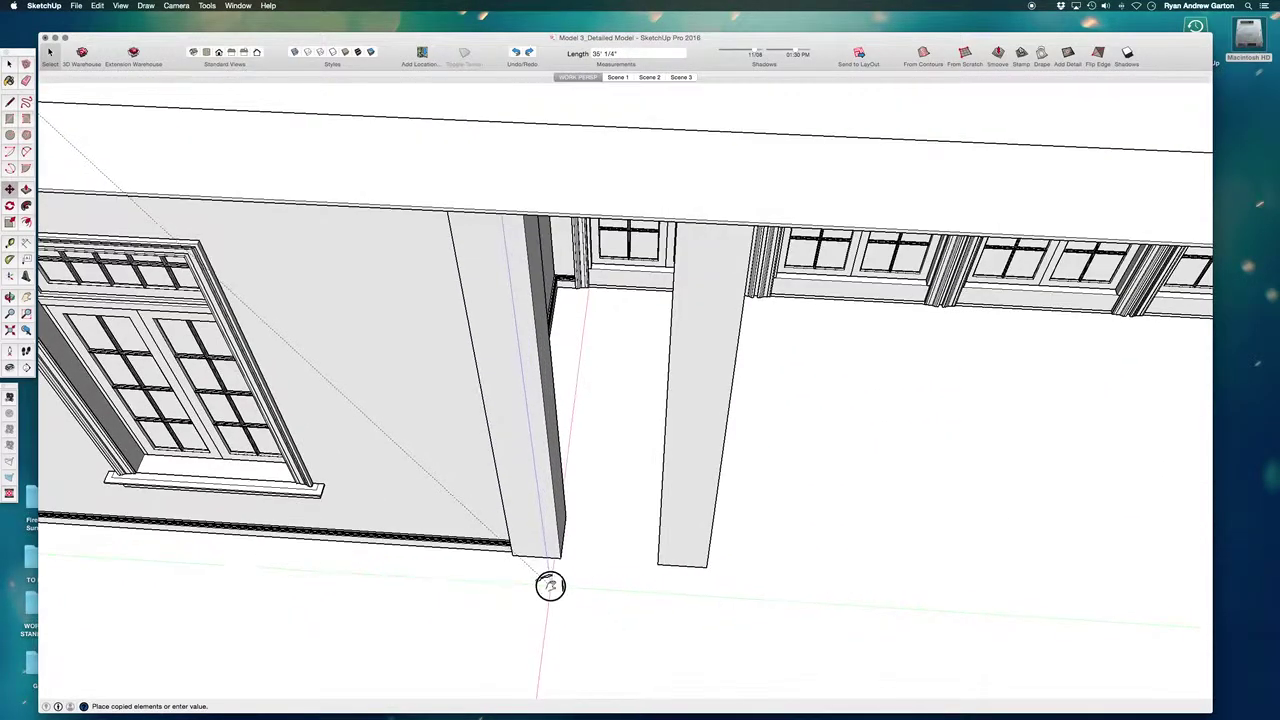
middle_drag(562, 598, 509, 426)
key(space)
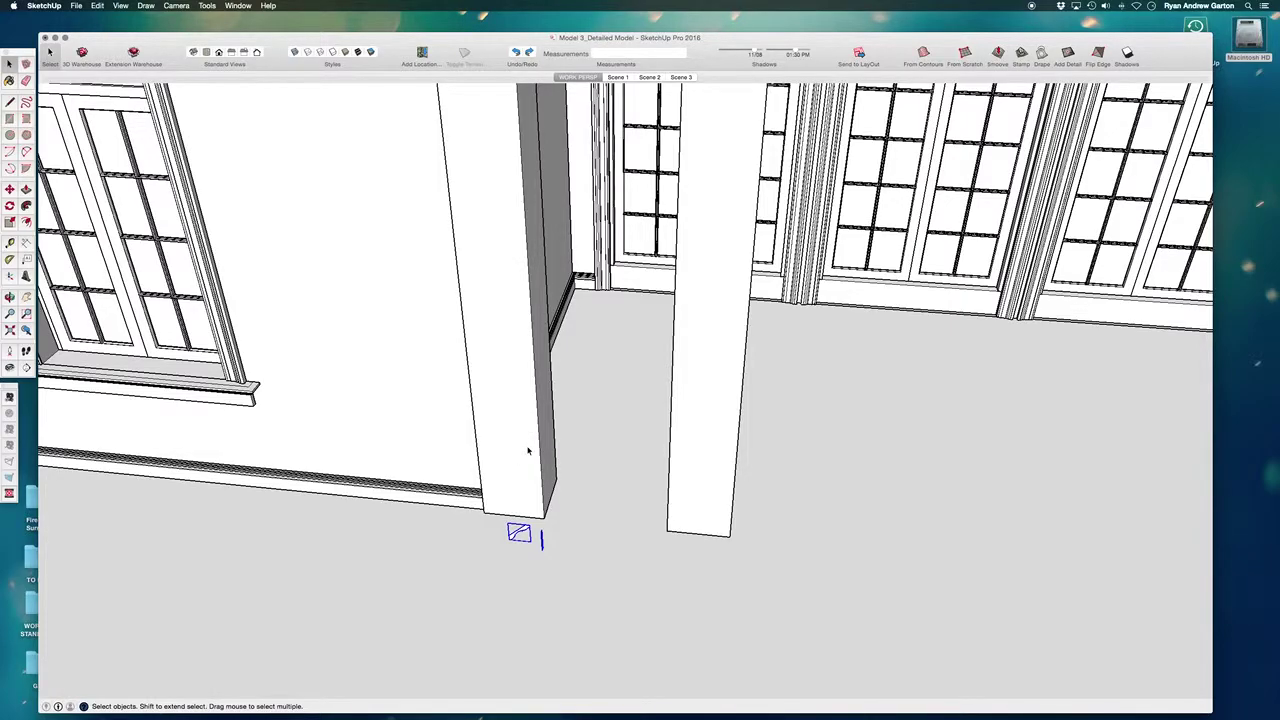
Step: Isolate the far-left column and the two copied molding profiles by hiding the rest of the model
scroll(434, 671, down, 6)
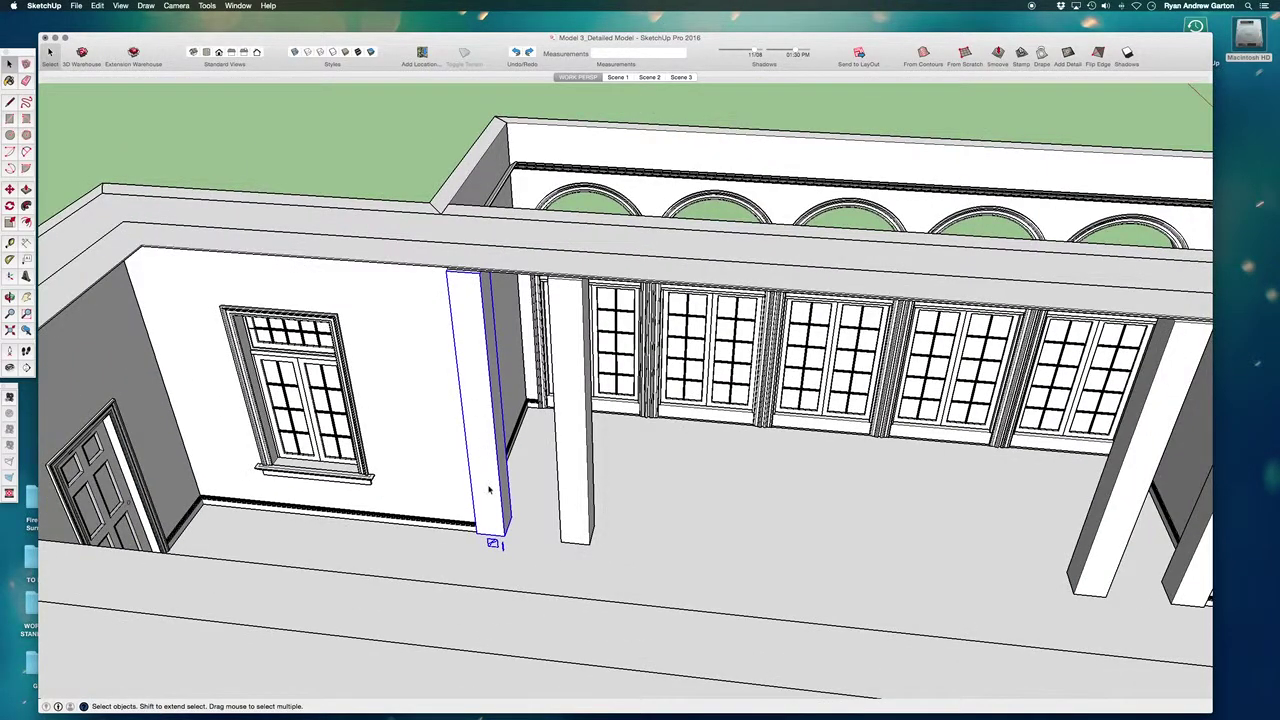
scroll(506, 558, up, 3)
scroll(506, 559, up, 2)
scroll(511, 574, up, 5)
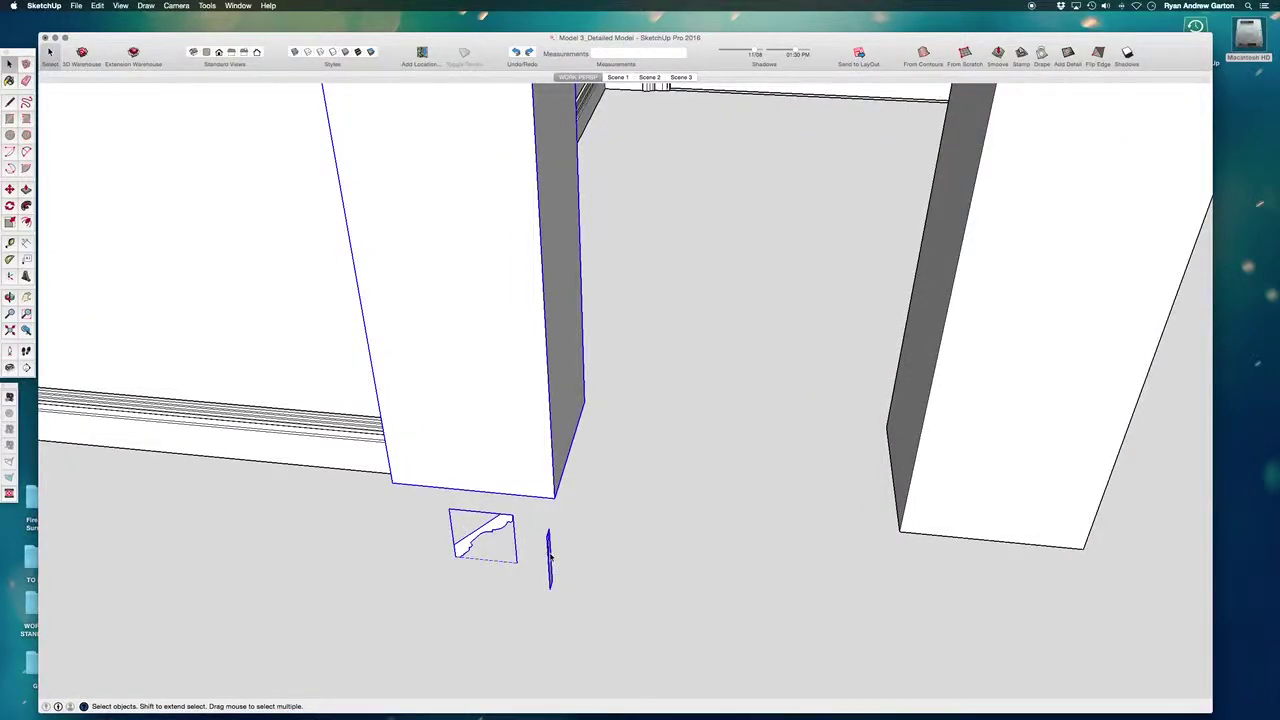
key(super+l)
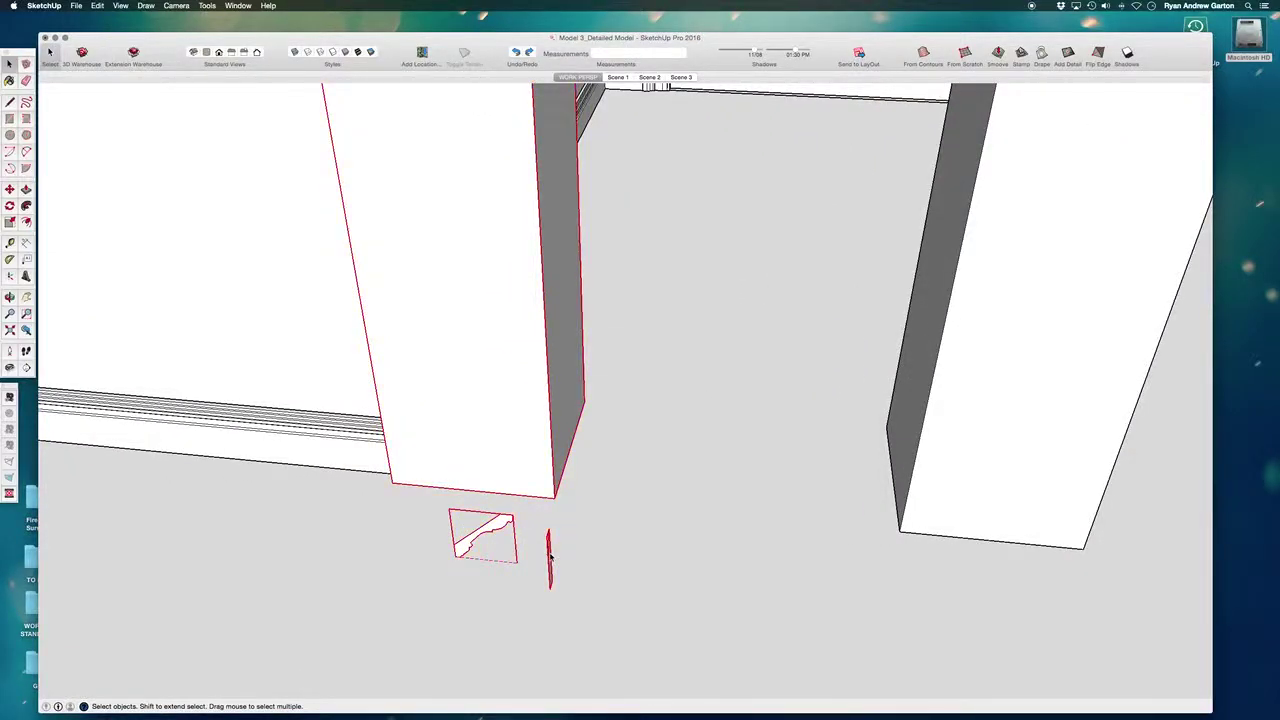
key(super+a)
key(super+e)
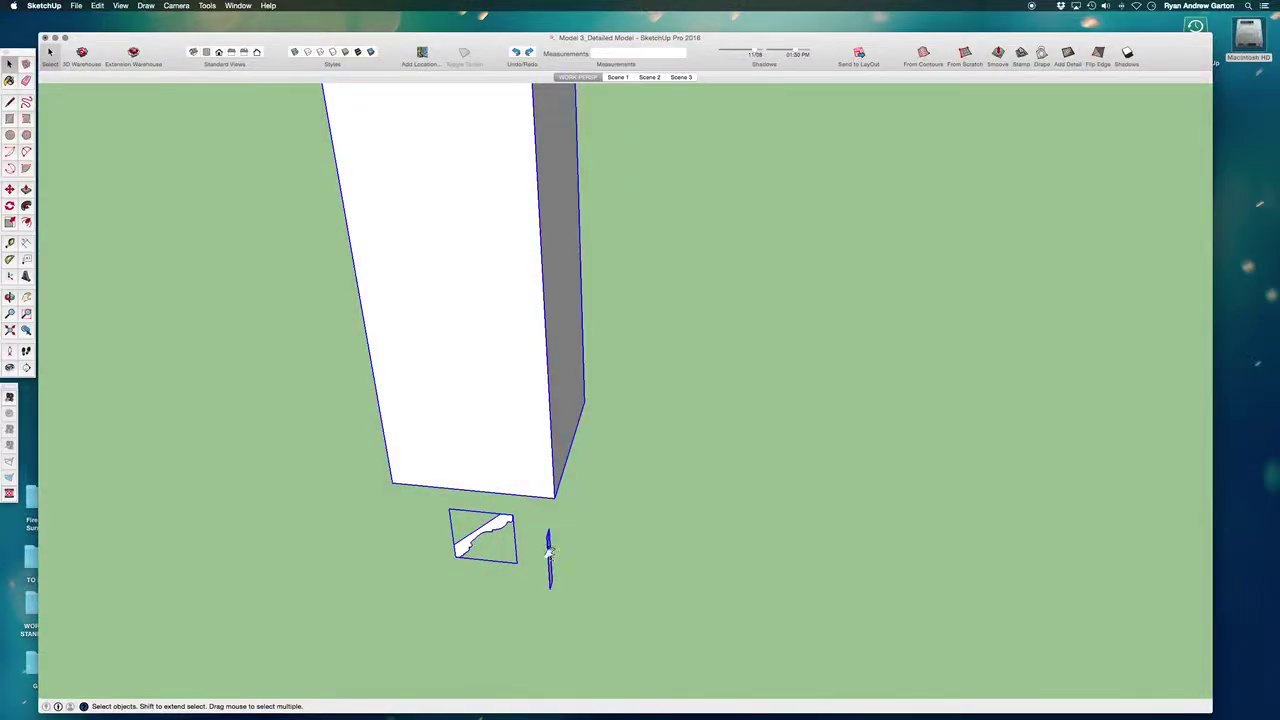
Step: Examine the isolated column and the two molding profiles beside its base
shift+middle_drag(548, 553, 549, 482)
scroll(556, 414, down, 3)
scroll(549, 482, down, 2)
click(533, 452)
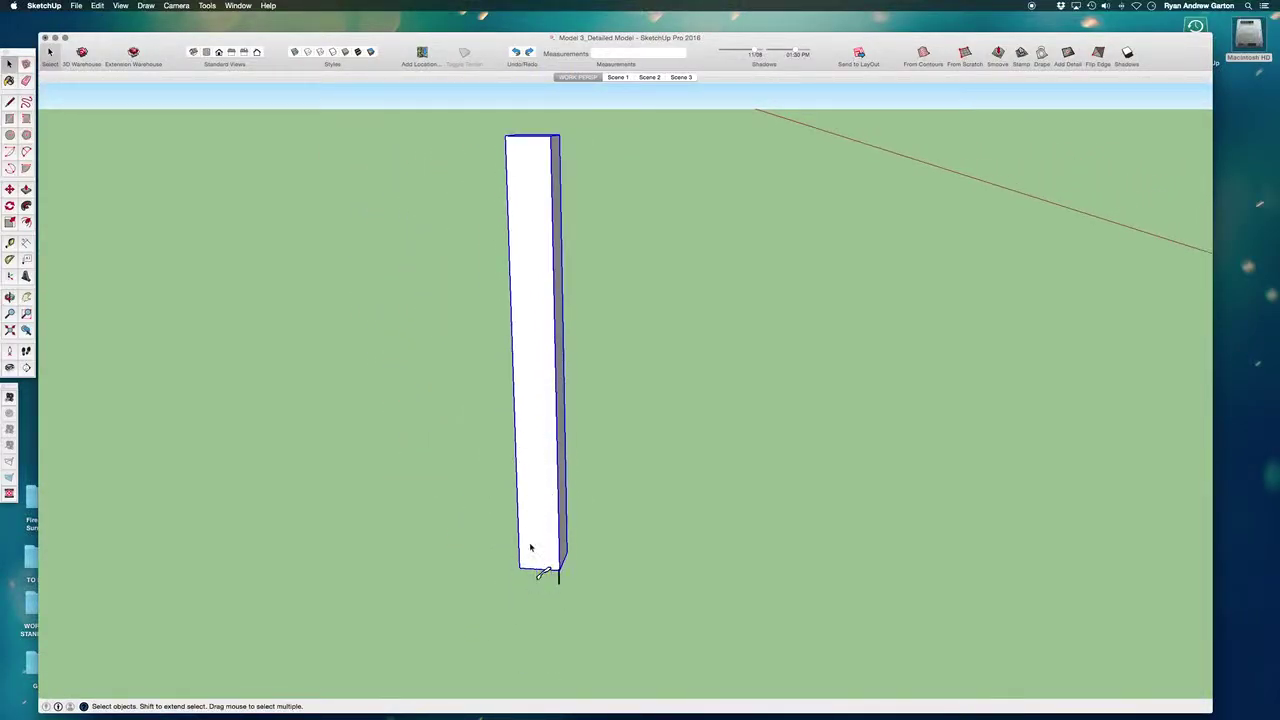
middle_drag(531, 547, 519, 470)
scroll(526, 598, up, 6)
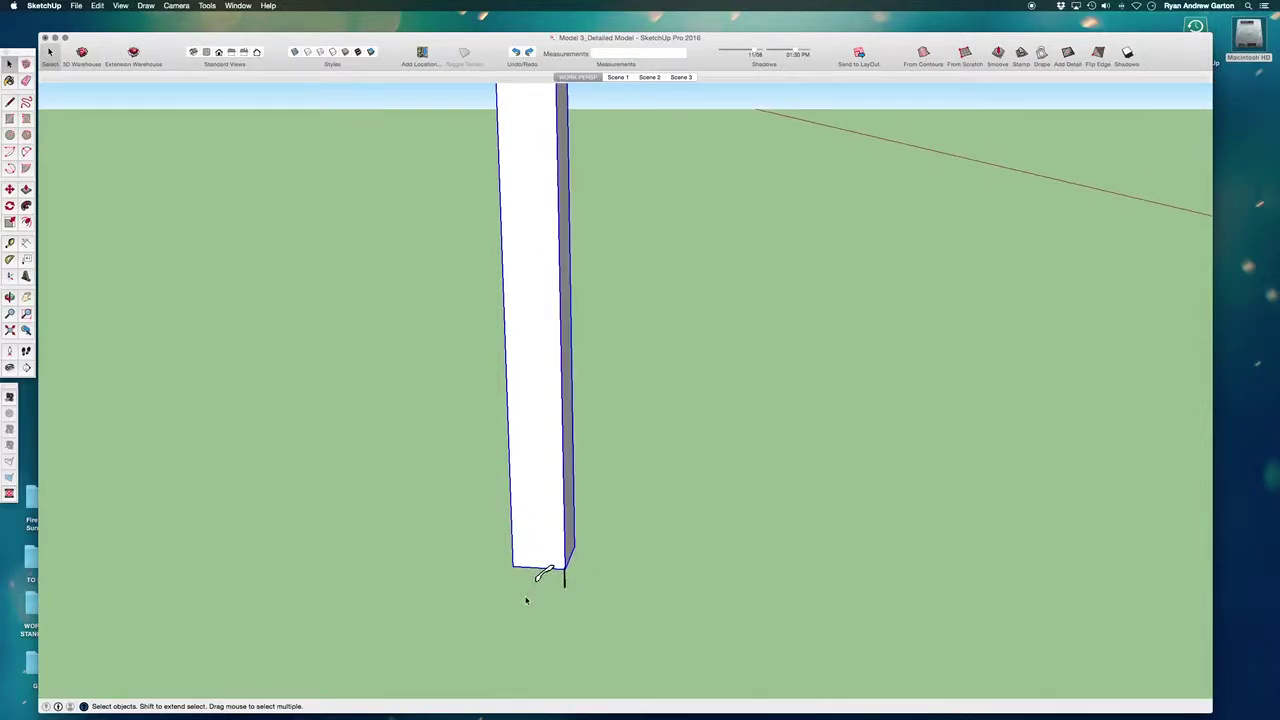
middle_drag(543, 385, 531, 459)
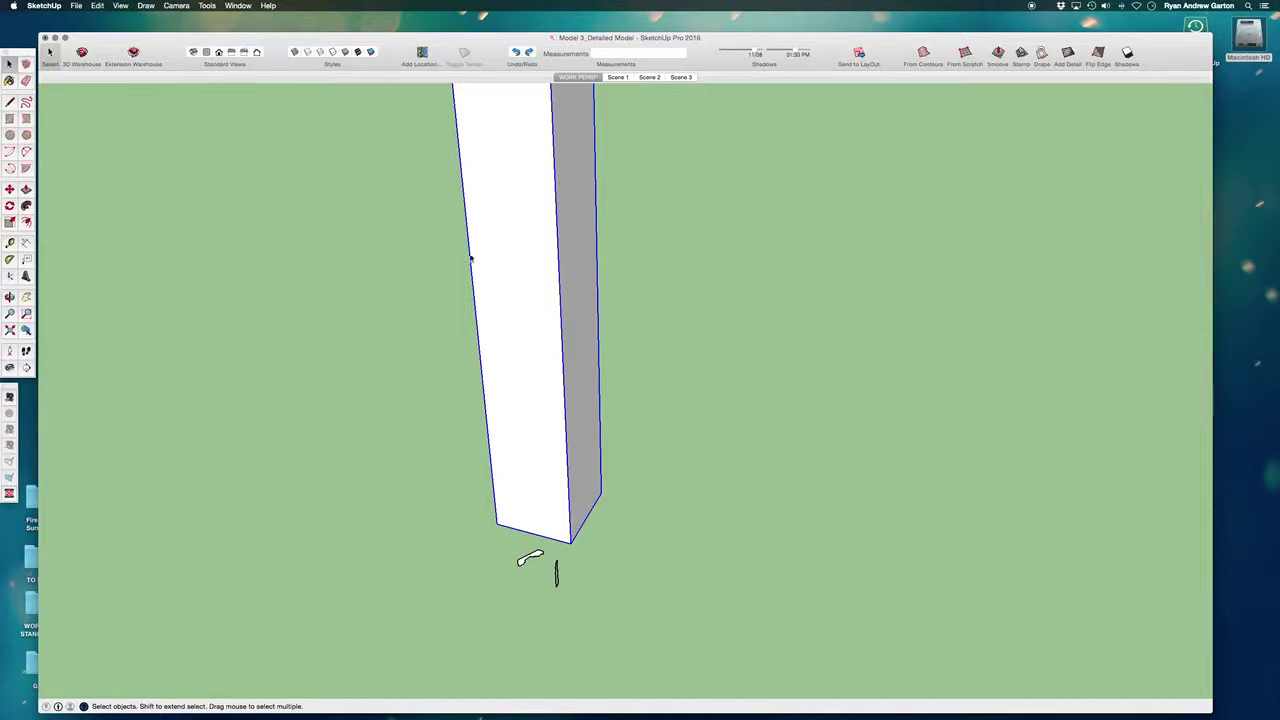
scroll(516, 455, down, 4)
scroll(530, 488, up, 3)
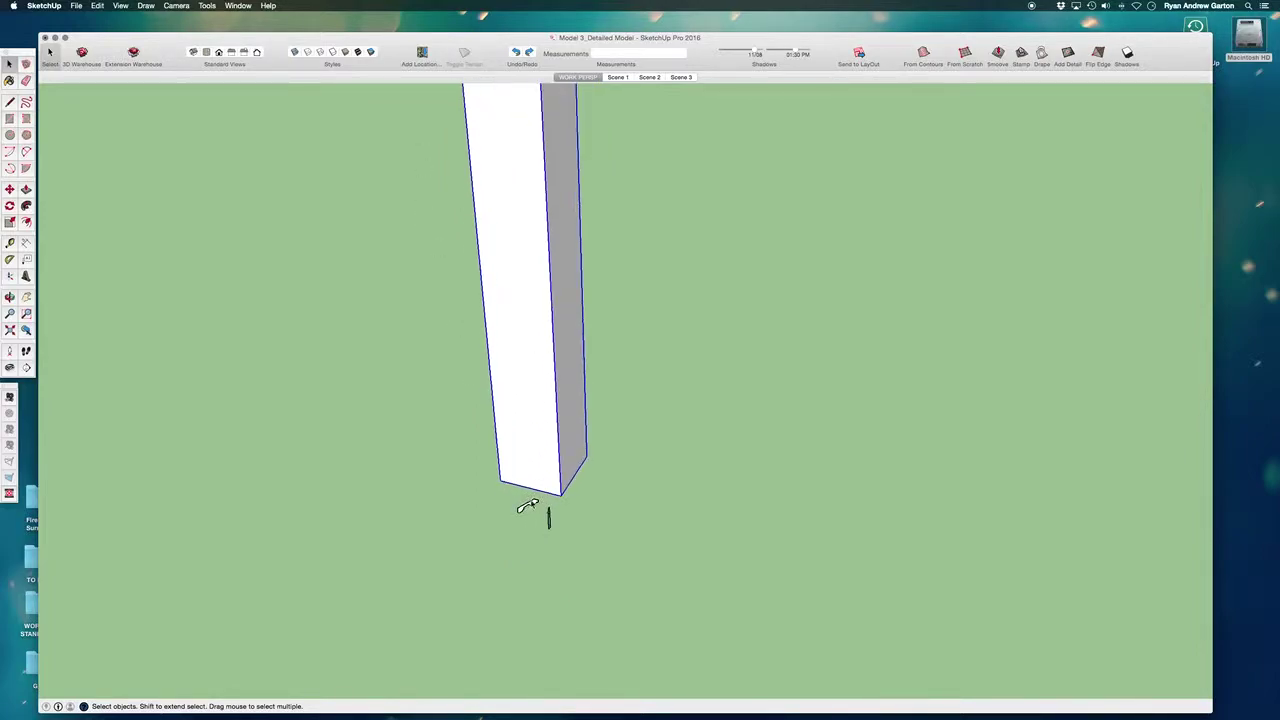
drag(514, 486, 600, 574)
scroll(525, 505, up, 3)
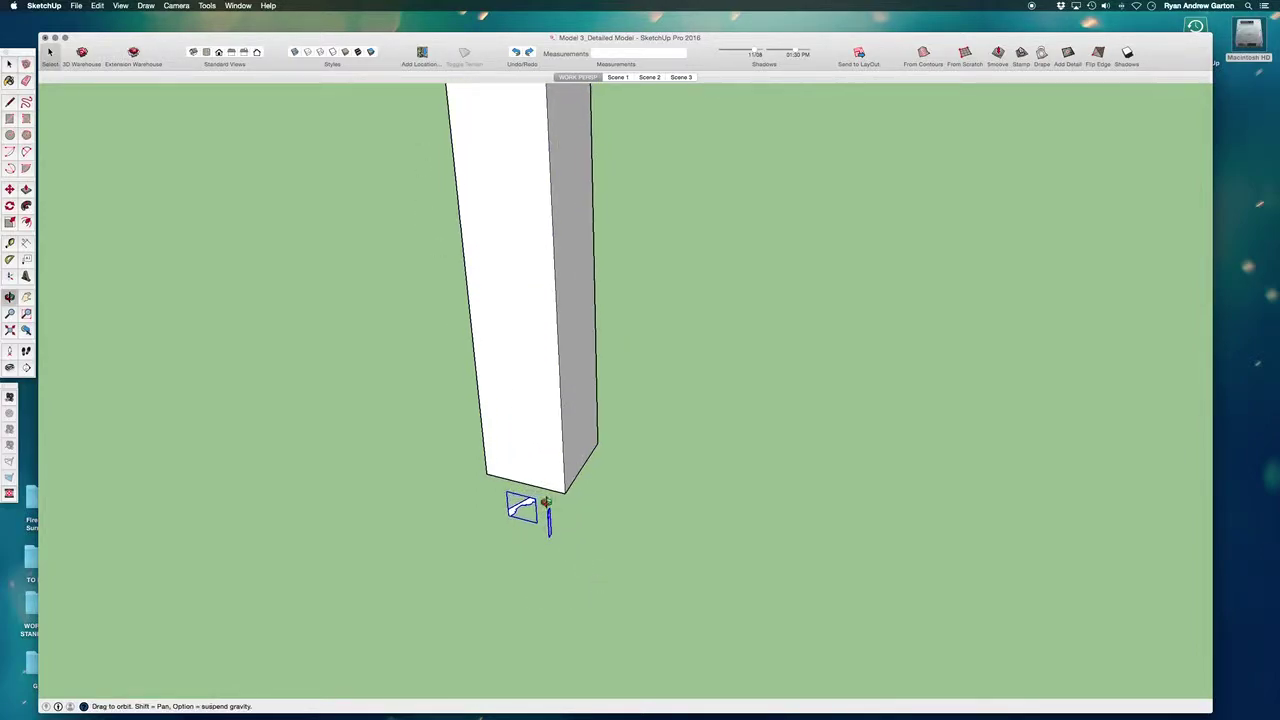
Step: Open the column component, group all of its geometry, and close the component
click(563, 331)
scroll(554, 540, down, 3)
middle_drag(557, 531, 576, 465)
scroll(575, 461, down, 8)
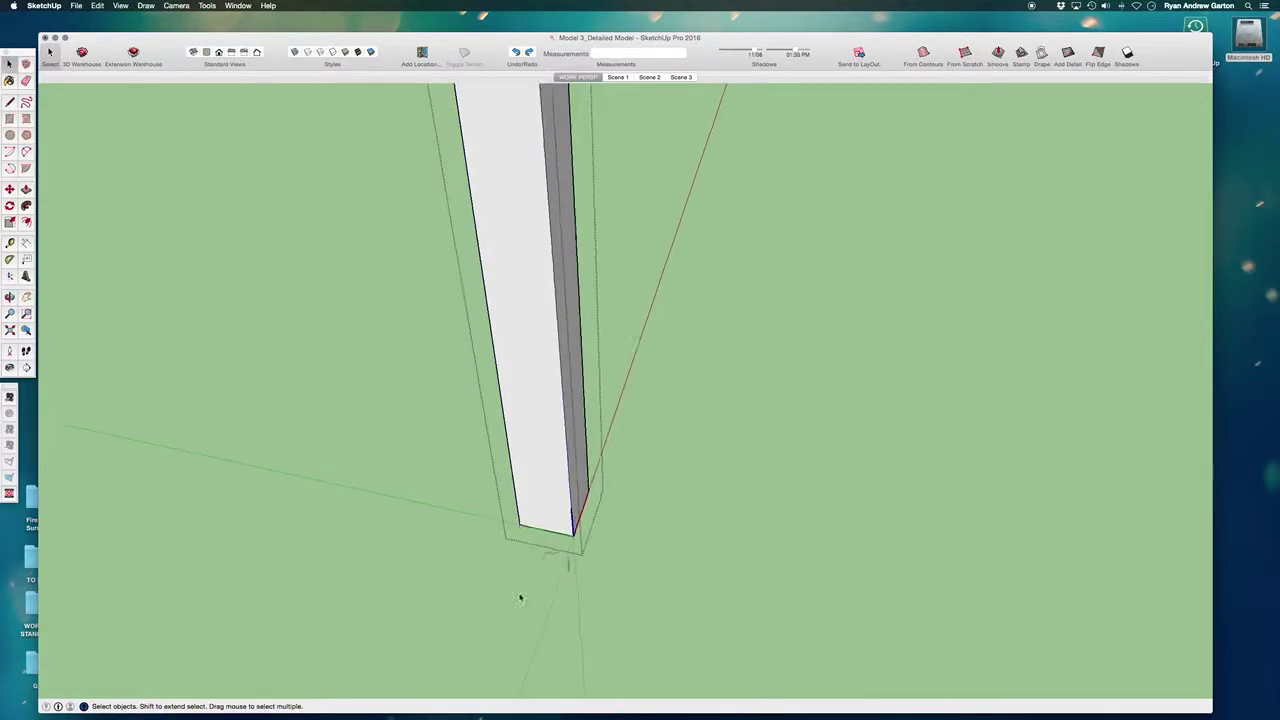
triple_click(526, 345)
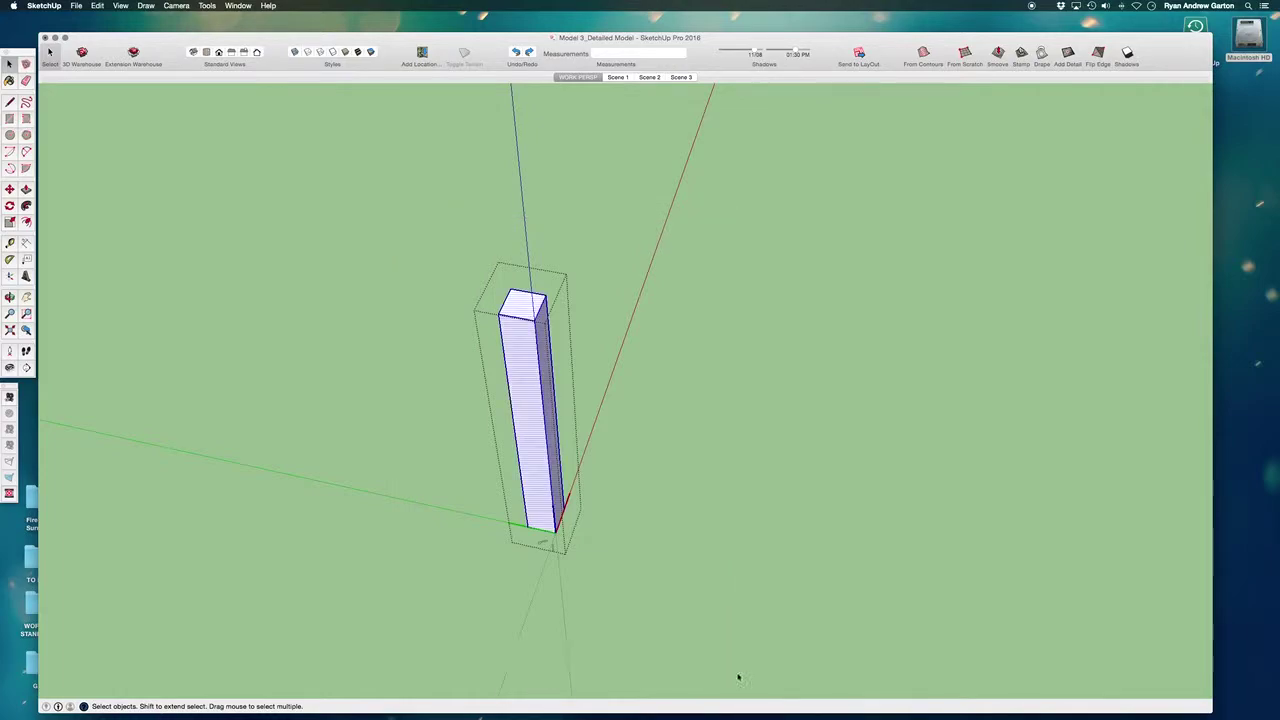
scroll(521, 311, up, 4)
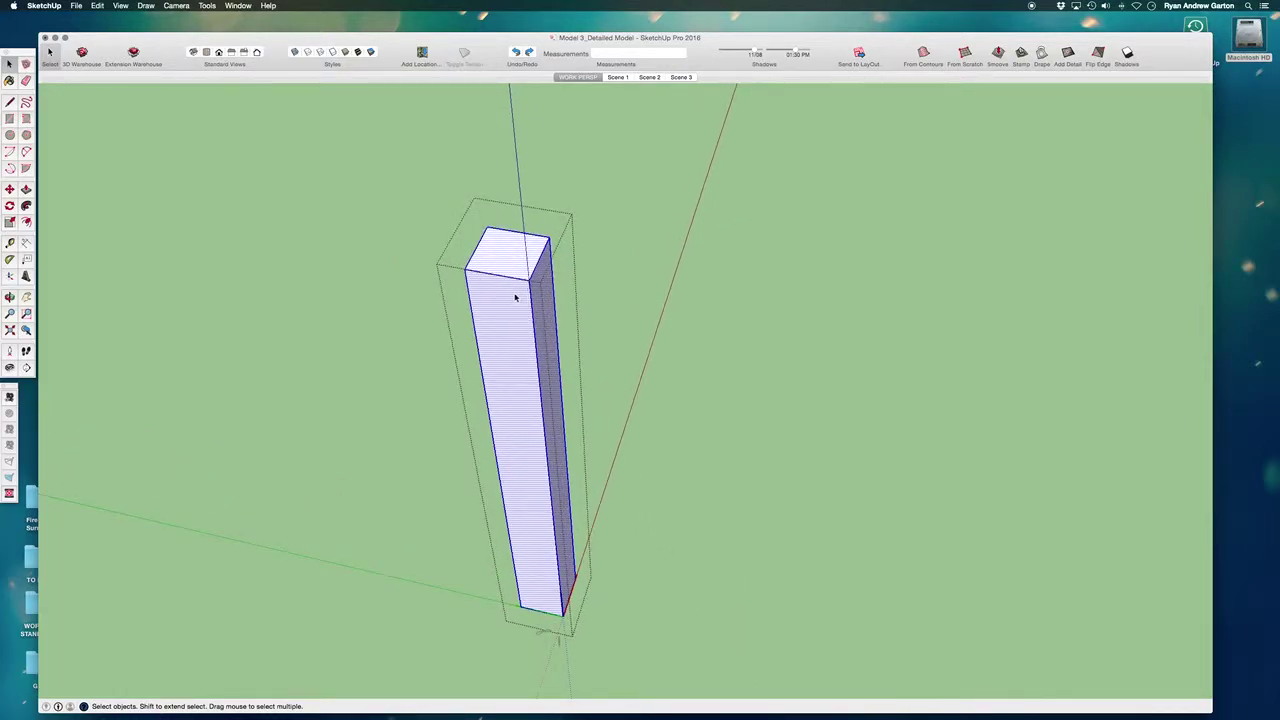
key(g)
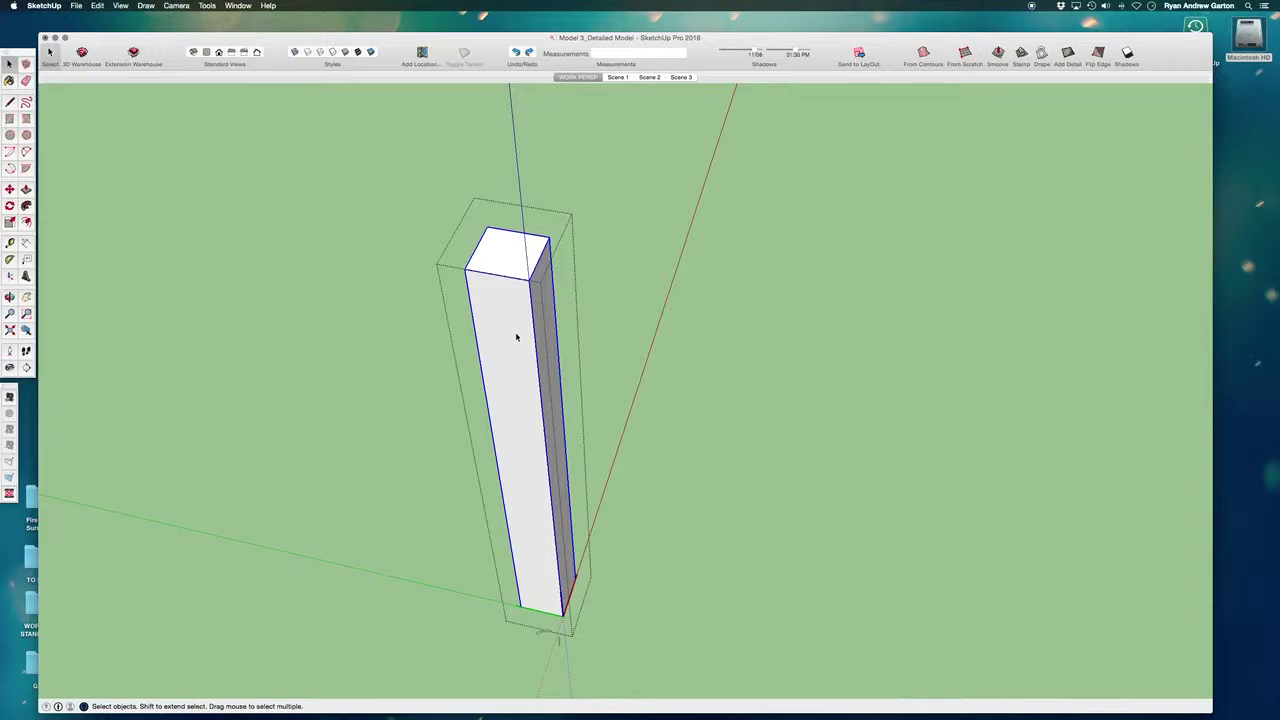
middle_drag(521, 463, 536, 349)
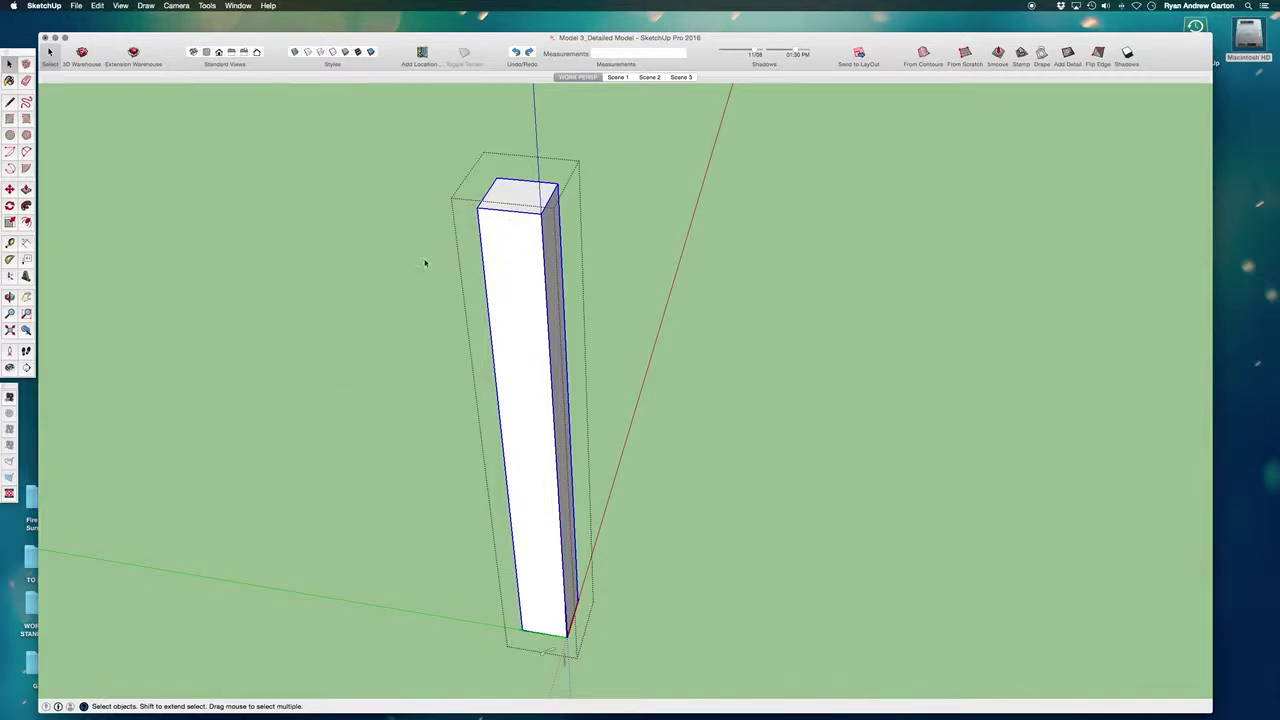
click(355, 319)
Step: Copy the front-facing molding profile at the column's base to the clipboard
click(478, 300)
scroll(459, 318, down, 1)
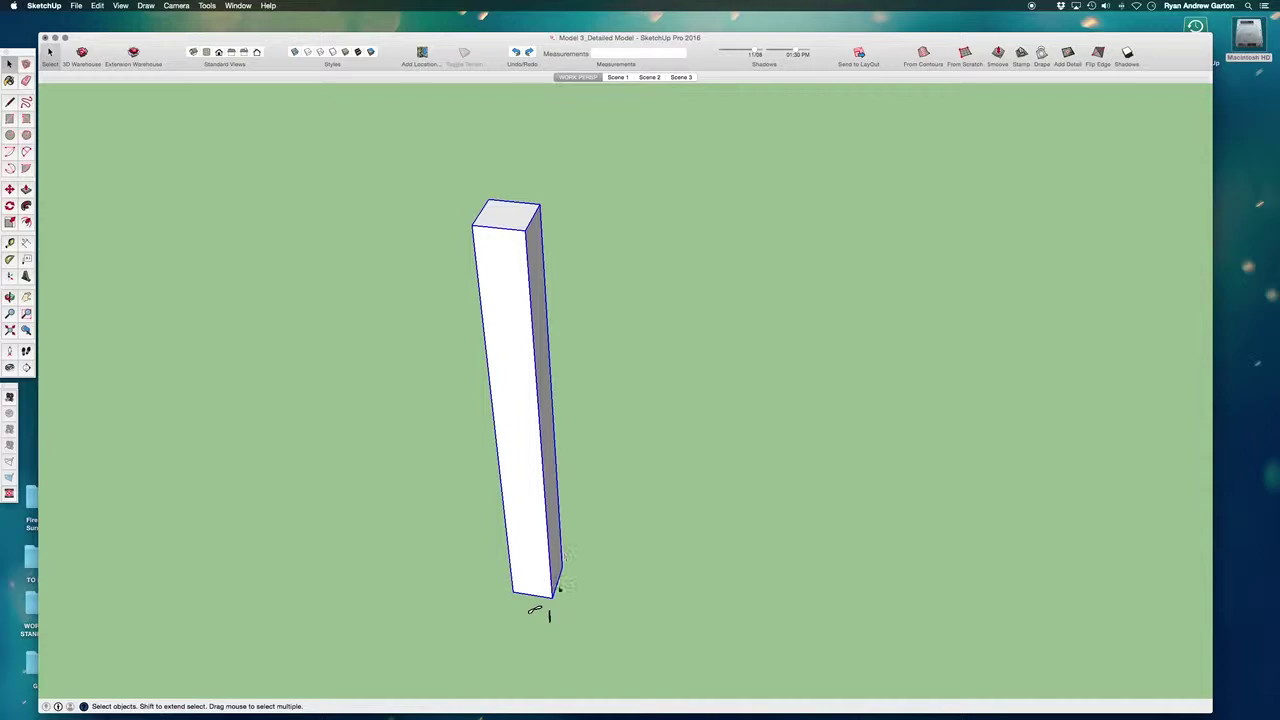
click(535, 612)
scroll(537, 614, up, 10)
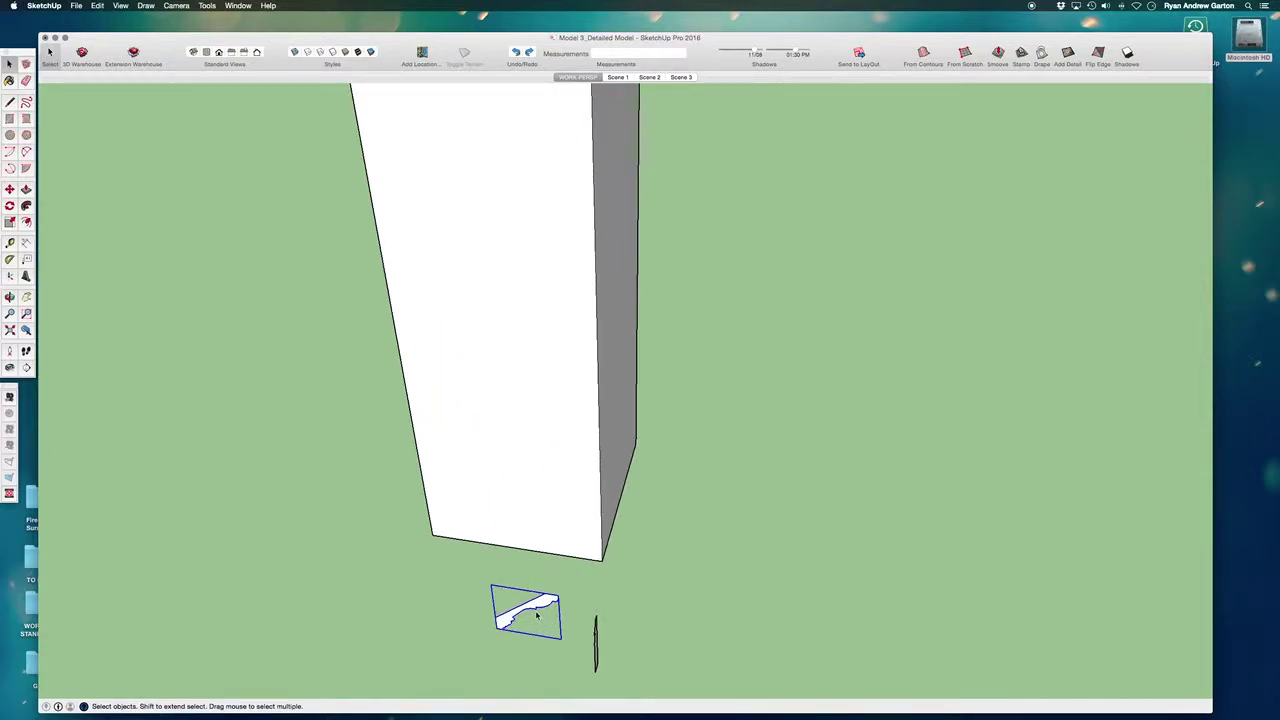
click(524, 451)
scroll(524, 451, down, 8)
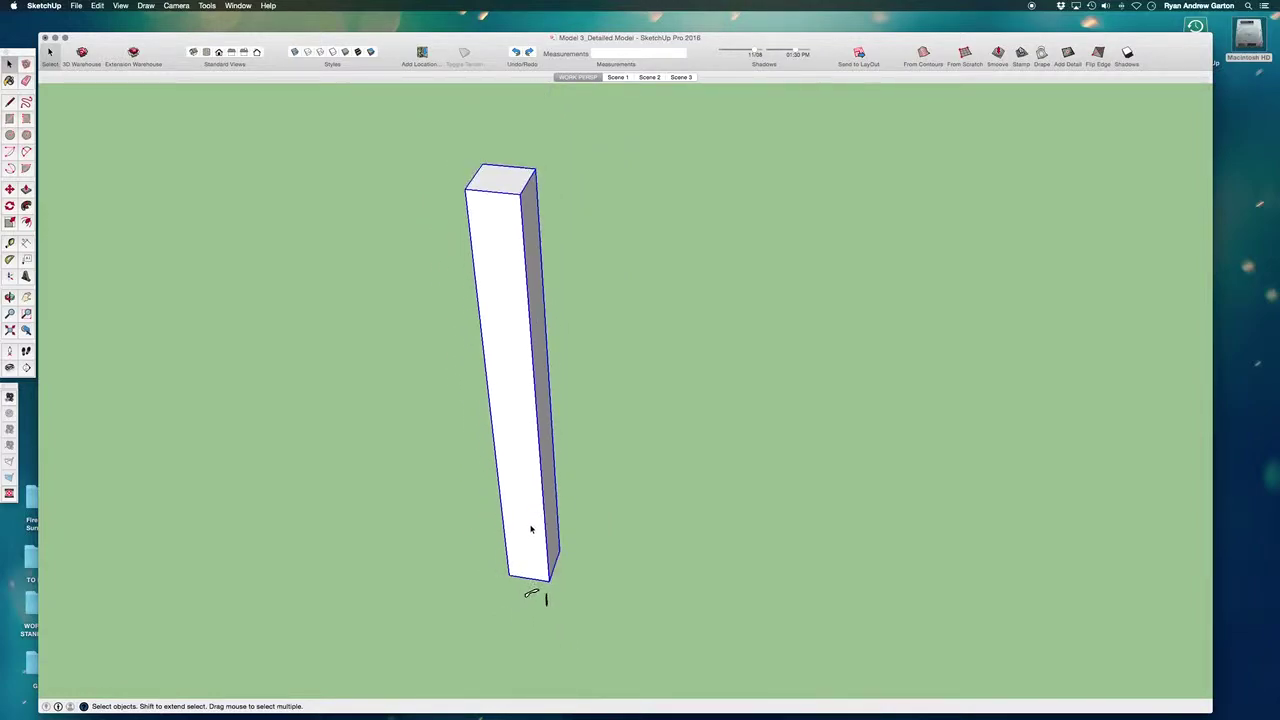
Step: Paste the molding profile inside the column component and align it with the front corner of the column's top
double_click(503, 382)
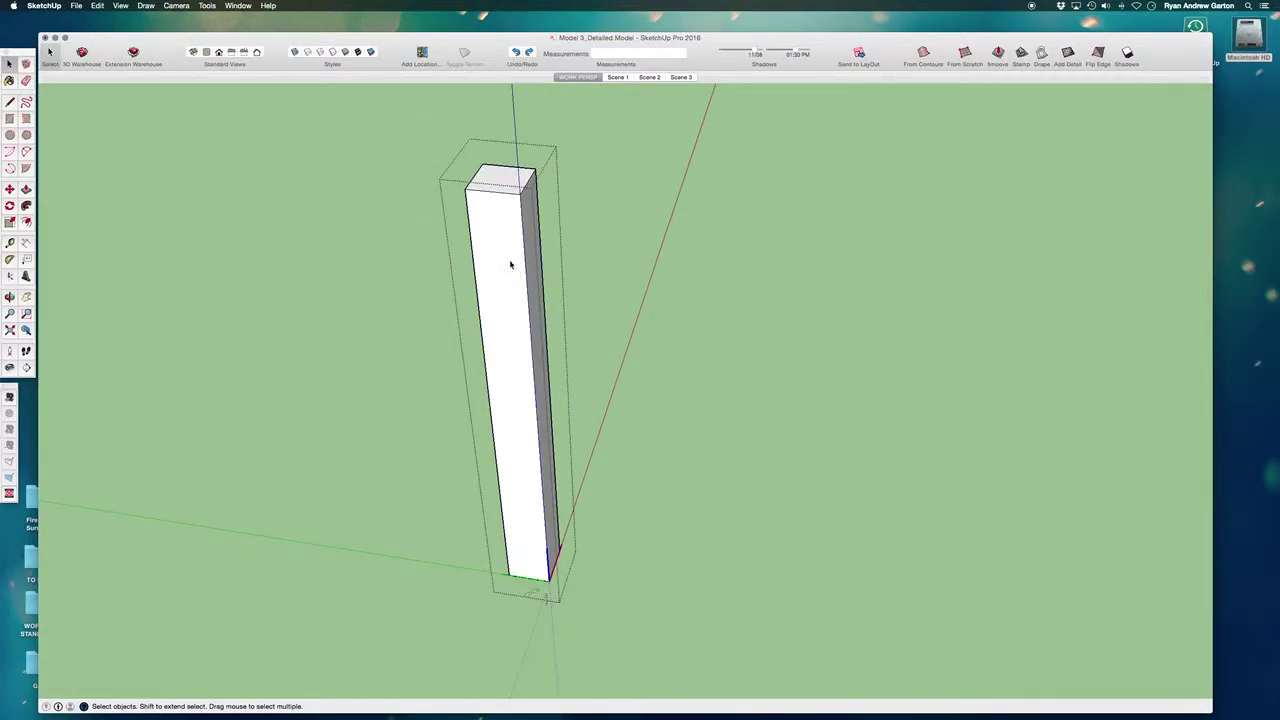
triple_click(507, 348)
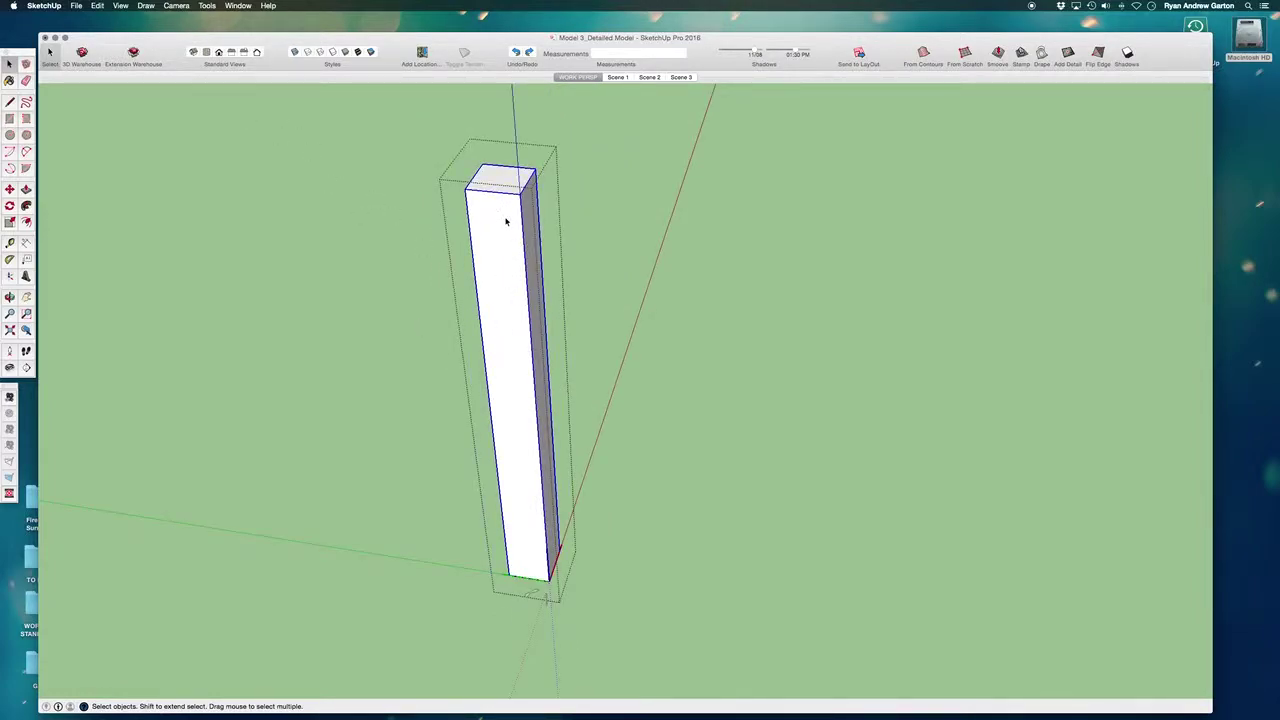
key(super+v)
scroll(486, 225, up, 8)
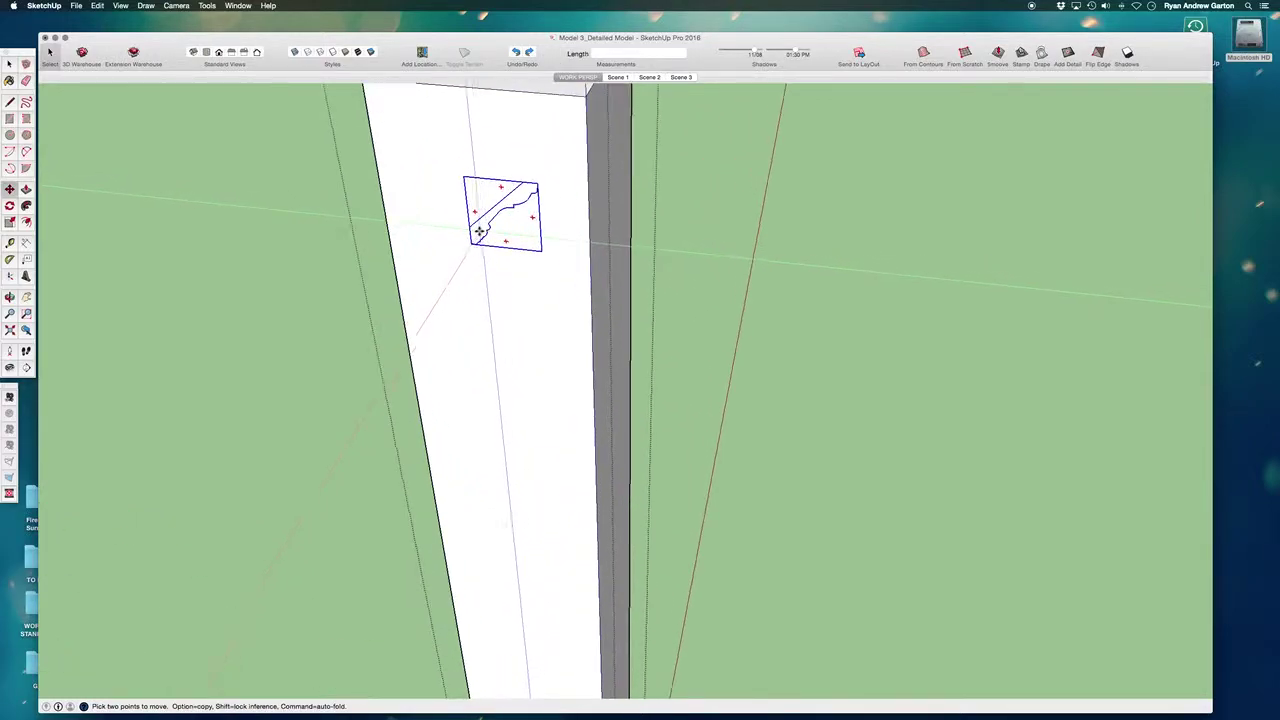
scroll(488, 265, down, 5)
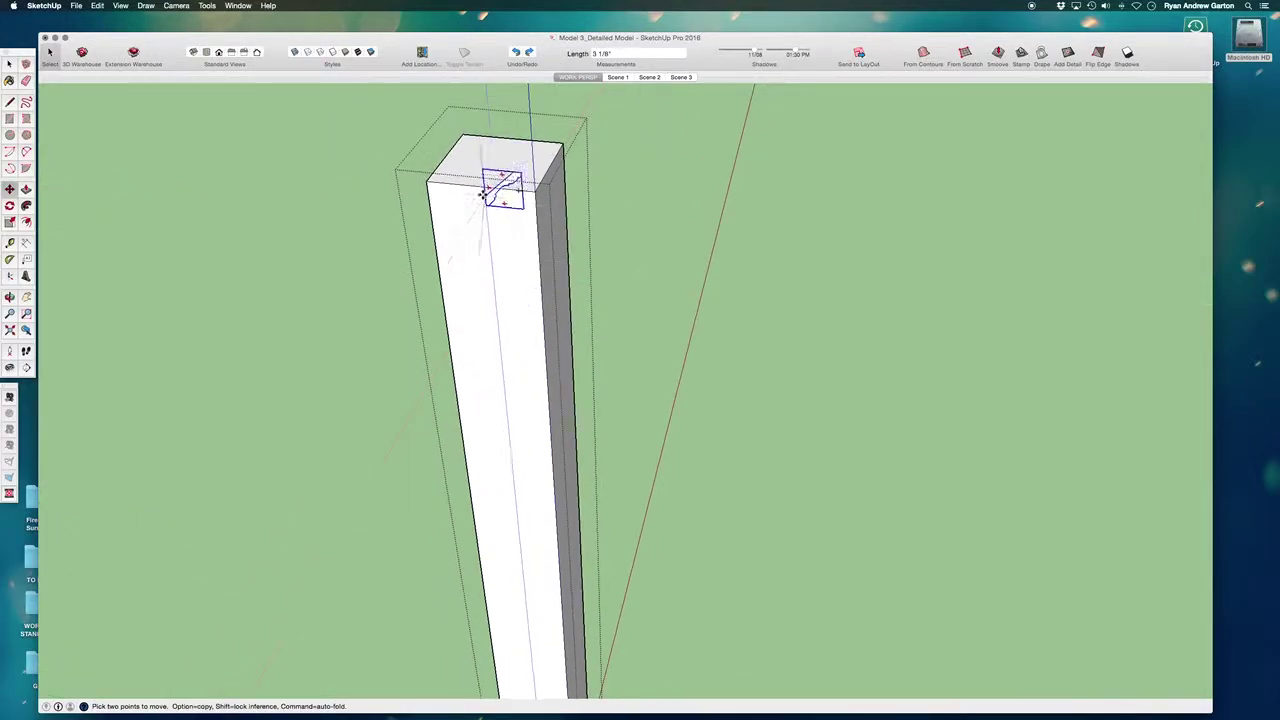
scroll(492, 225, up, 2)
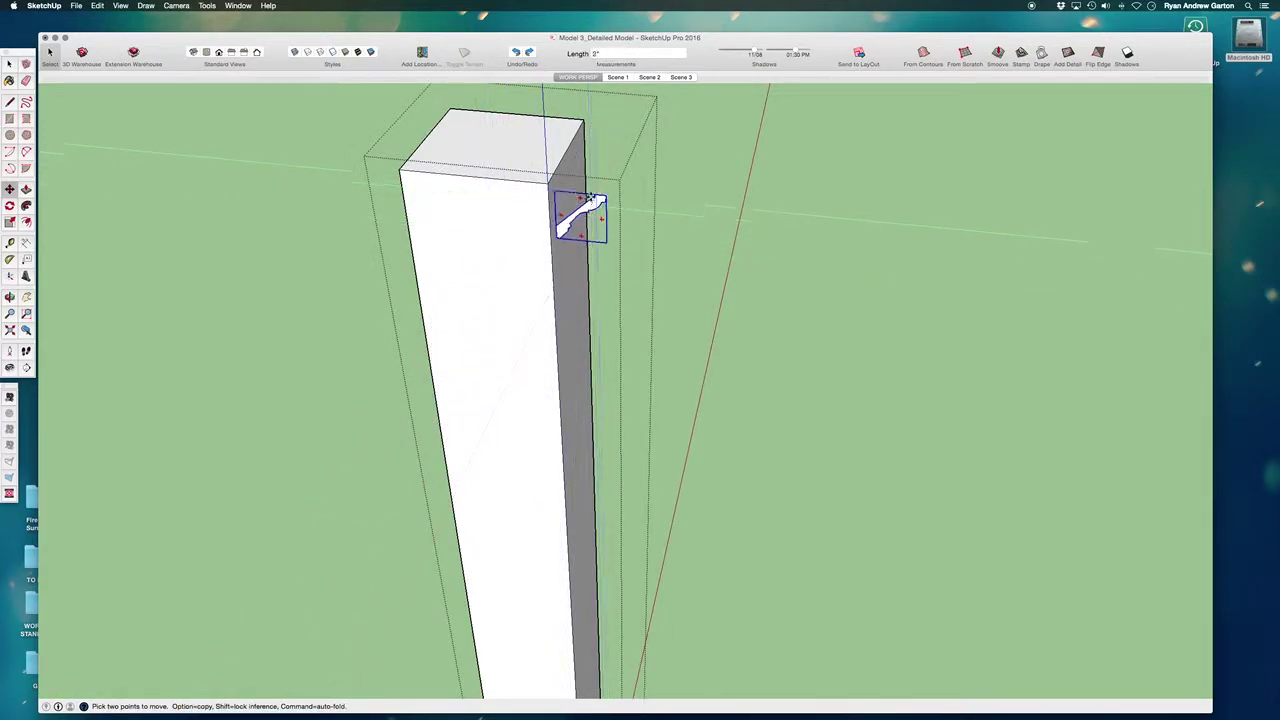
middle_drag(578, 222, 591, 146)
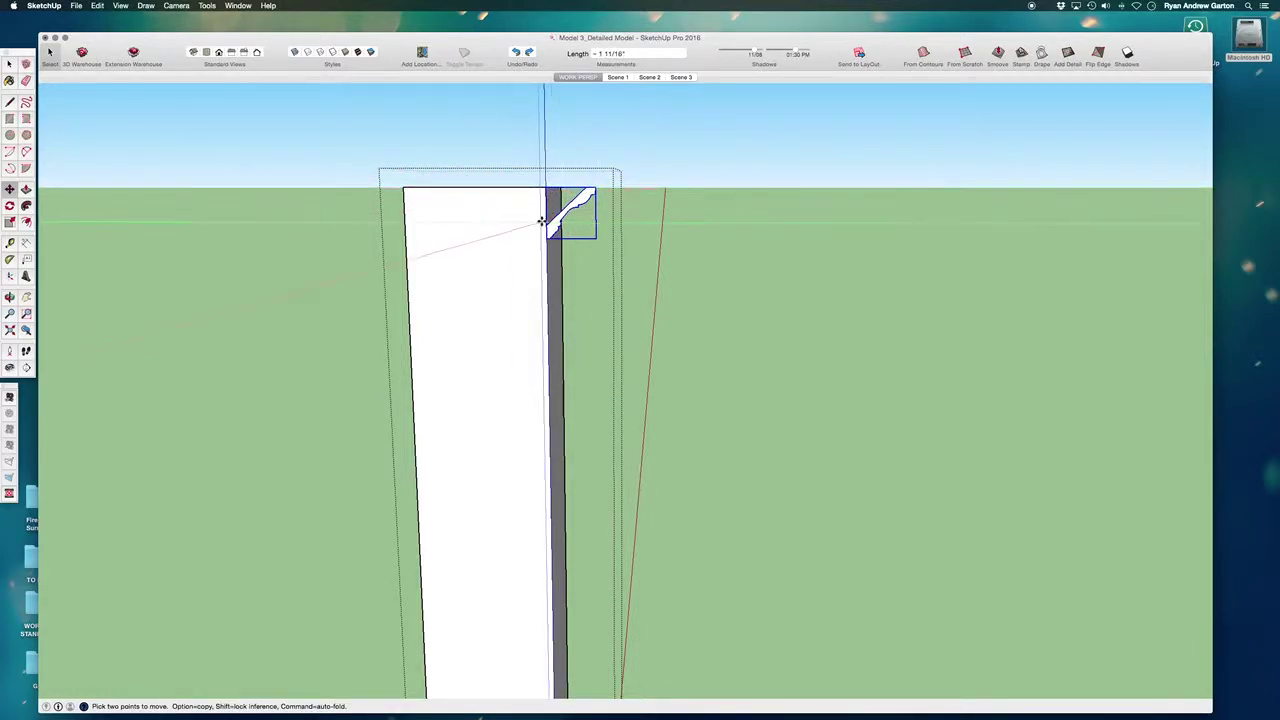
middle_drag(541, 221, 529, 275)
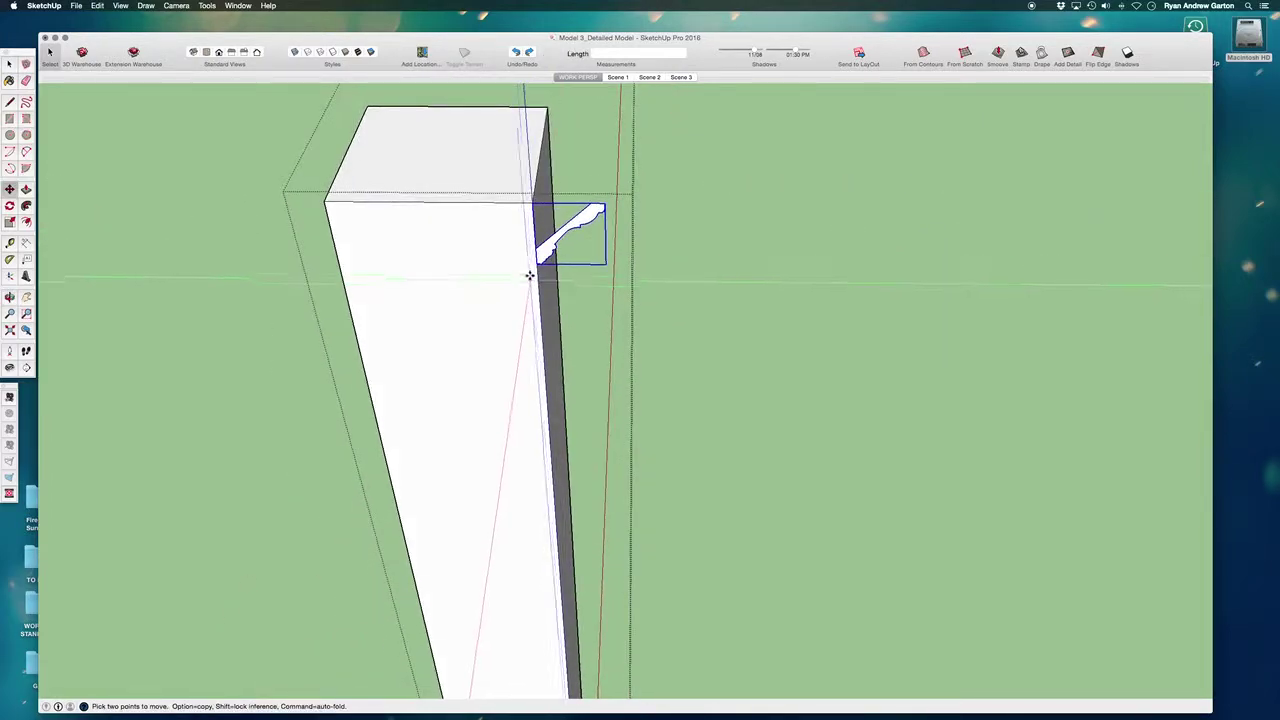
Step: Draw a rectangle over the column's top face between opposite corners and select its face with its edges
key(r)
click(532, 203)
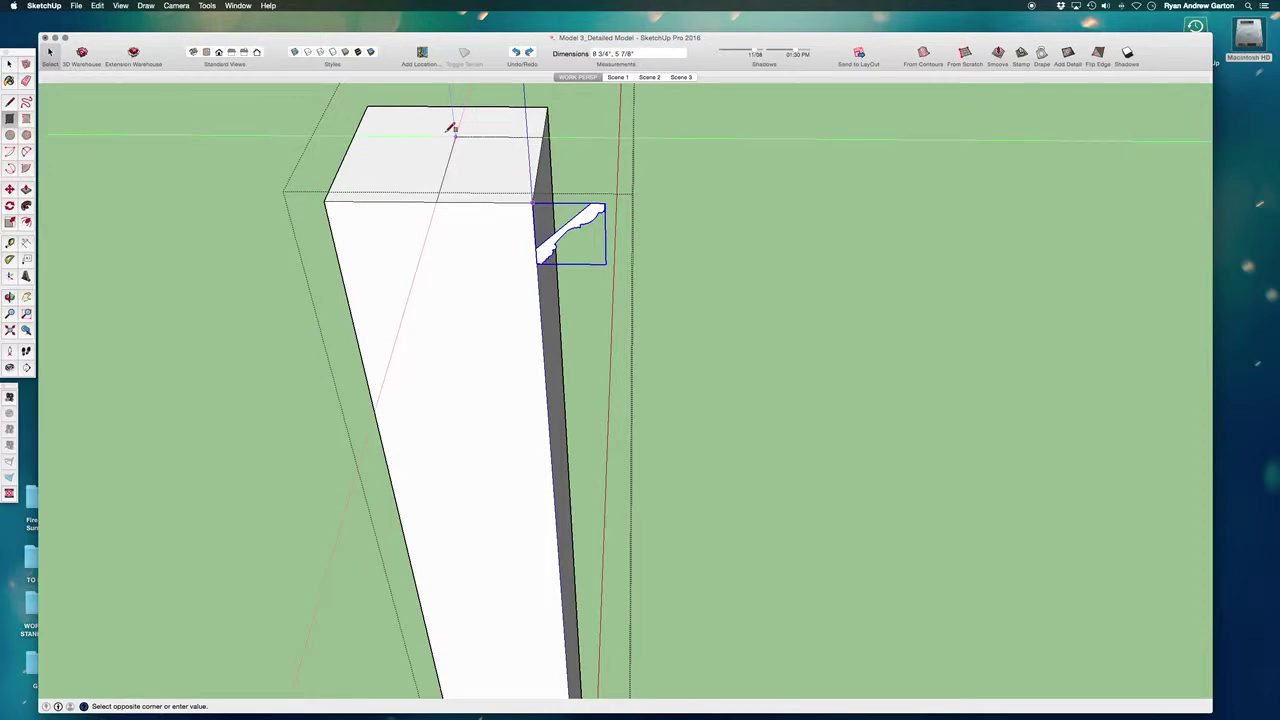
click(369, 107)
scroll(430, 230, down, 2)
key(space)
double_click(434, 177)
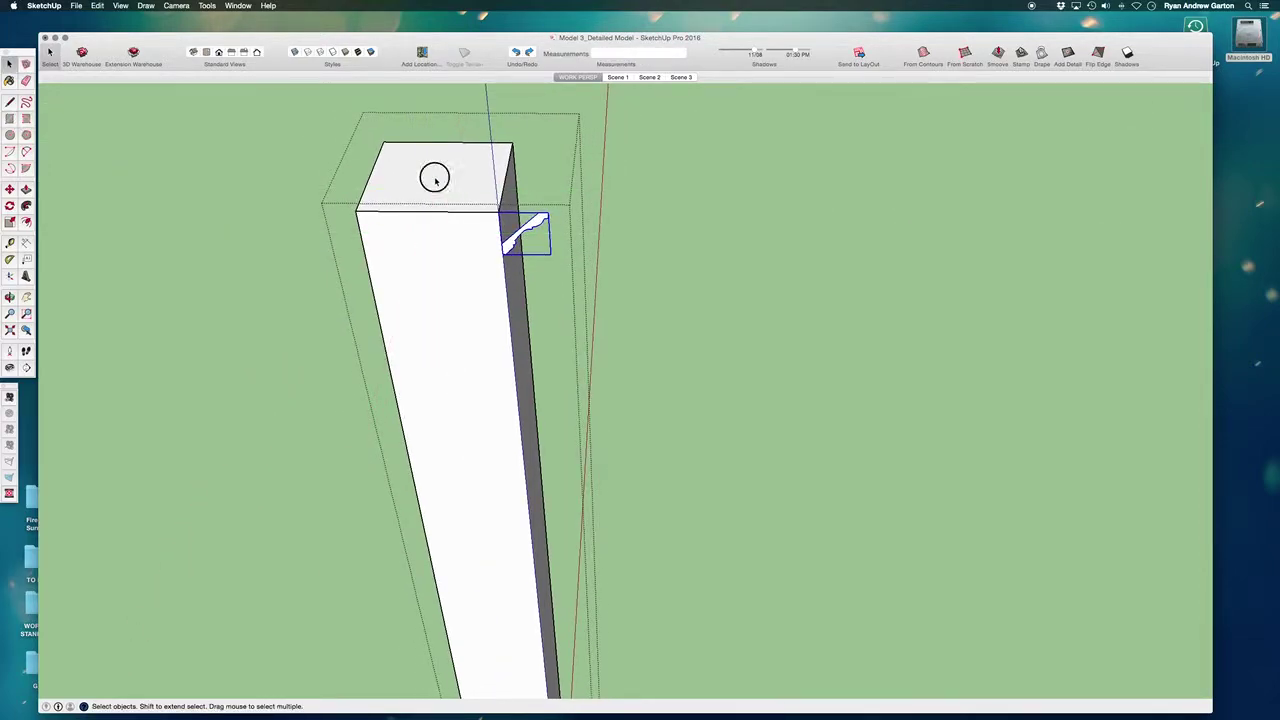
Step: Raise the selected rectangle above the column top and delete its face, keeping the outline as a path
middle_drag(436, 336, 426, 294)
key(m)
click(426, 414)
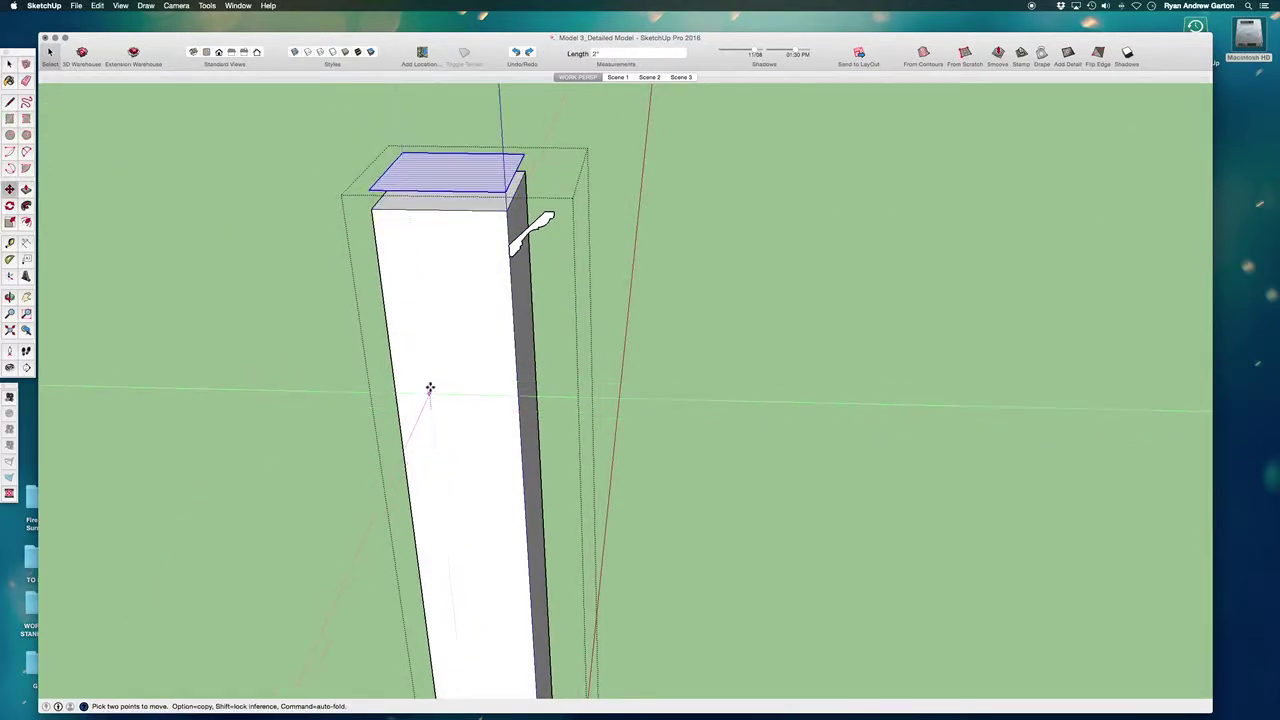
click(430, 378)
key(space)
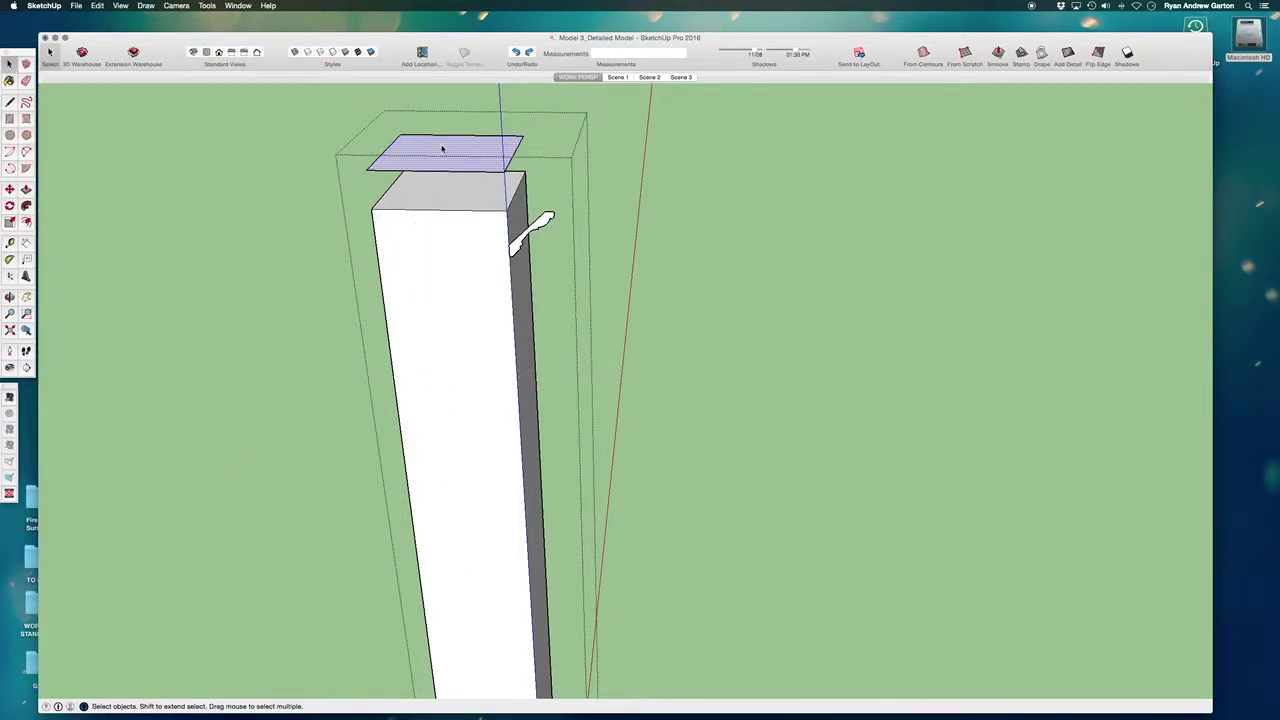
key(Delete)
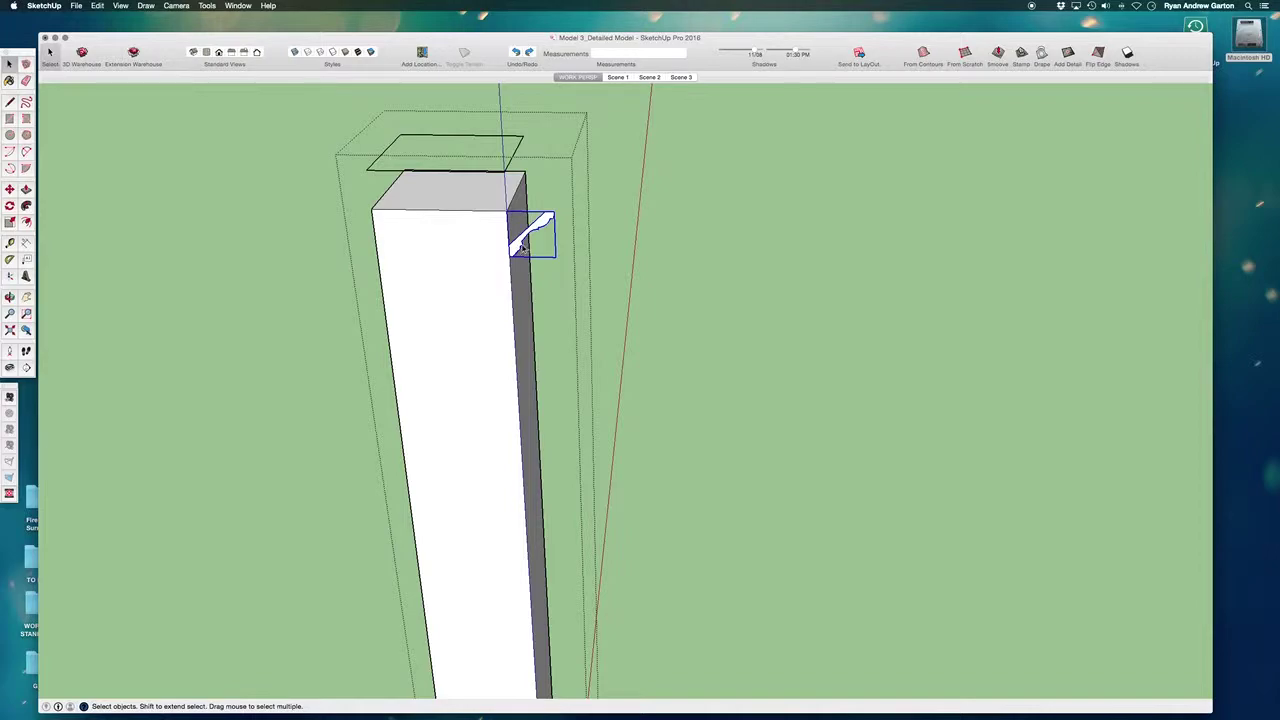
Step: Explode the crown profile group and sweep the profile along the rectangular outline with Follow Me
right_click(519, 243)
click(547, 295)
click(485, 289)
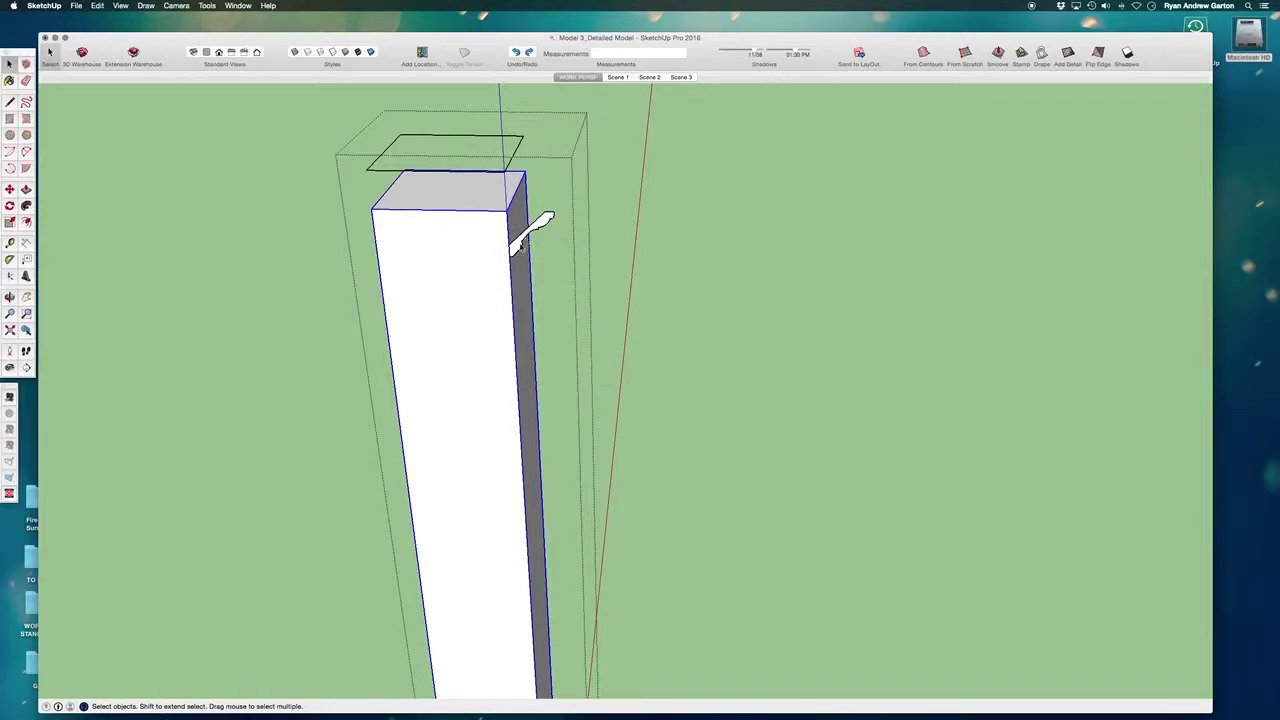
click(486, 141)
double_click(487, 141)
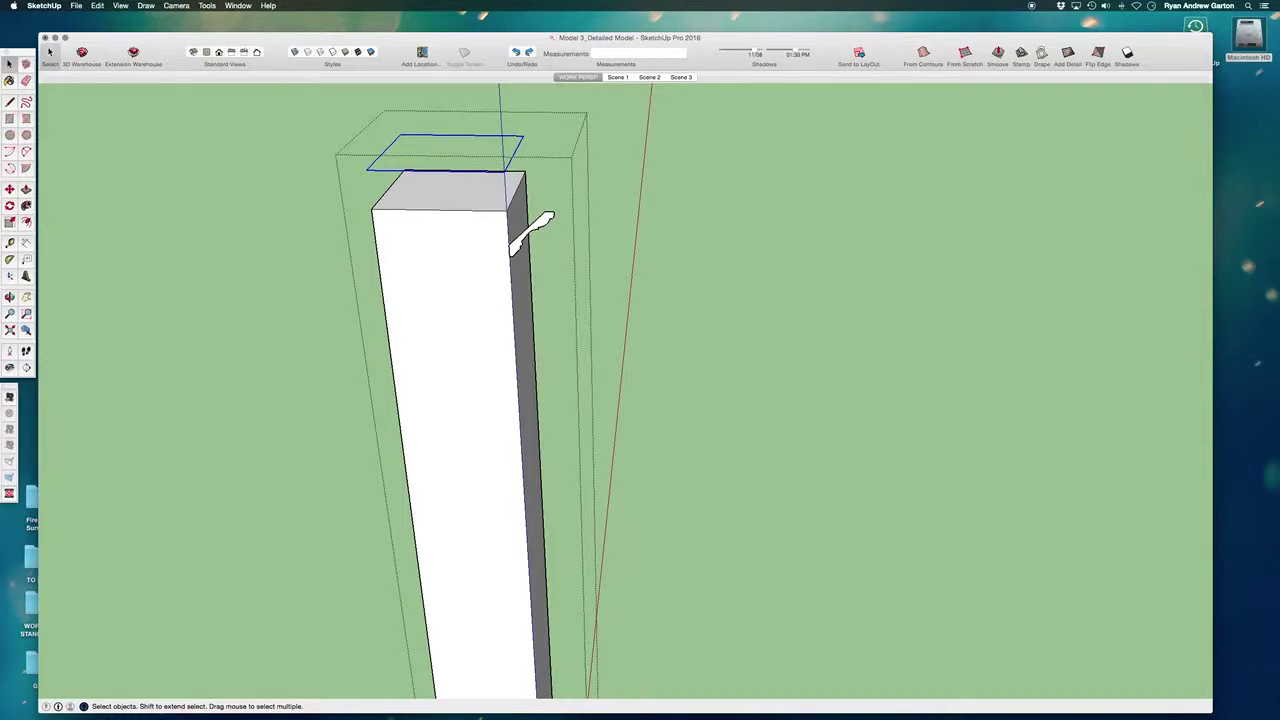
click(26, 190)
click(513, 250)
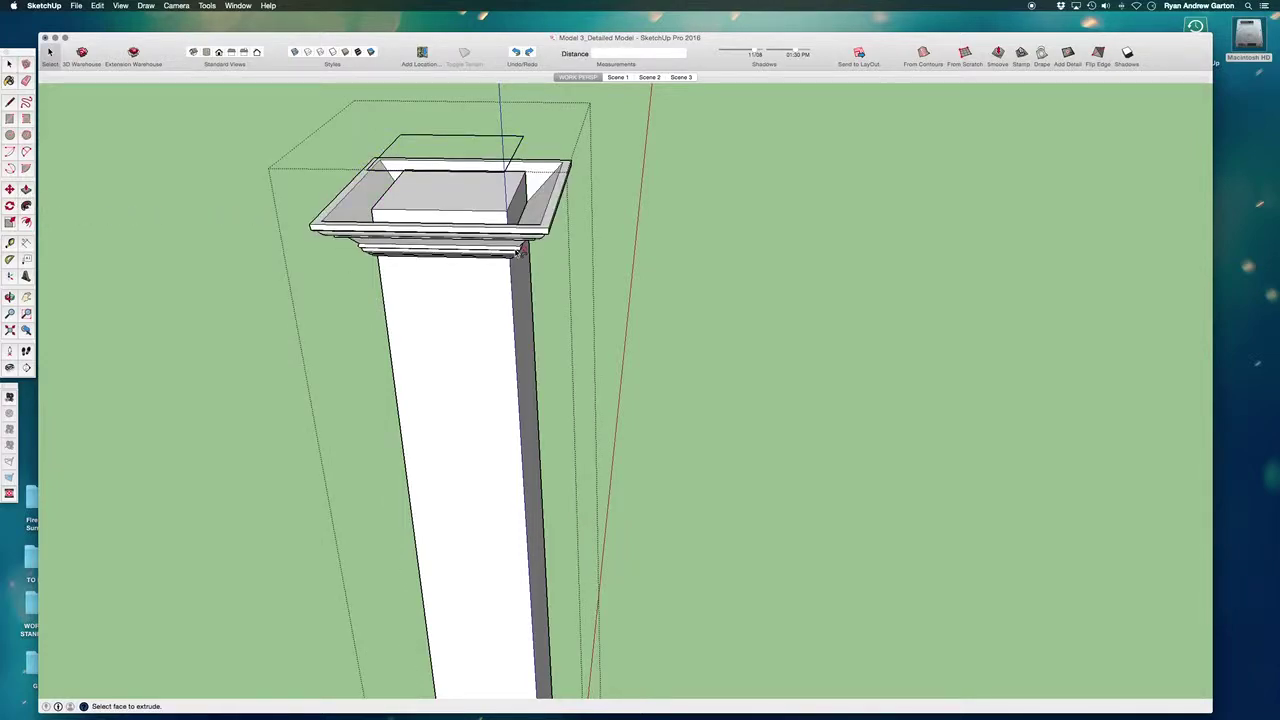
Step: Select all of the swept crown molding geometry and group it
middle_drag(495, 270, 603, 103)
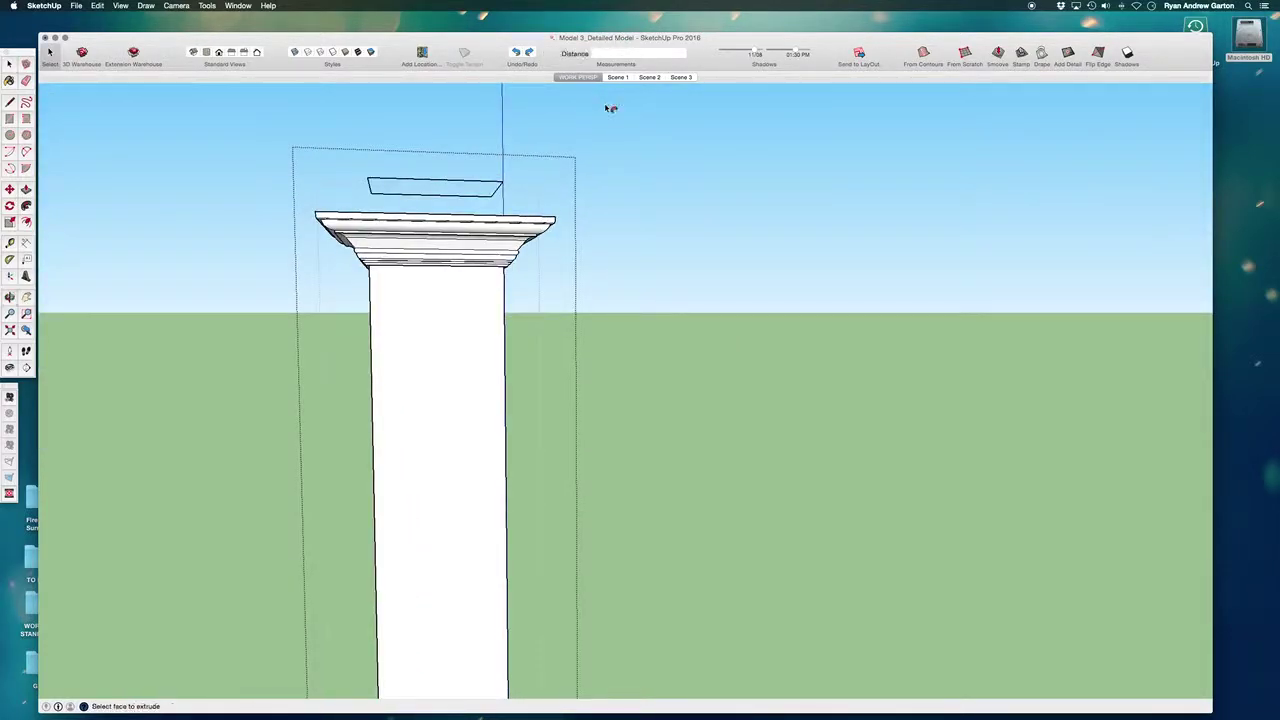
key(space)
triple_click(373, 251)
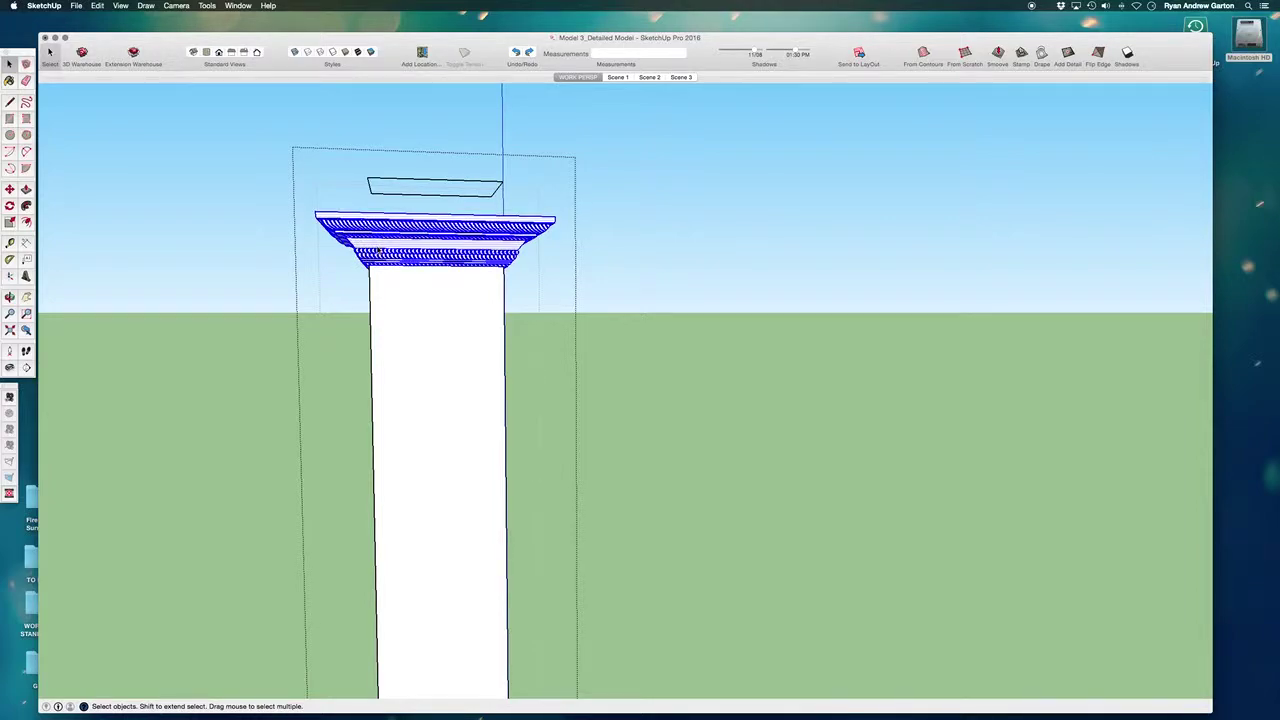
middle_drag(398, 240, 393, 418)
scroll(370, 370, down, 3)
Step: Show the rest of the model to examine the crown molding on the room's columns, and isolate the column again
key(h)
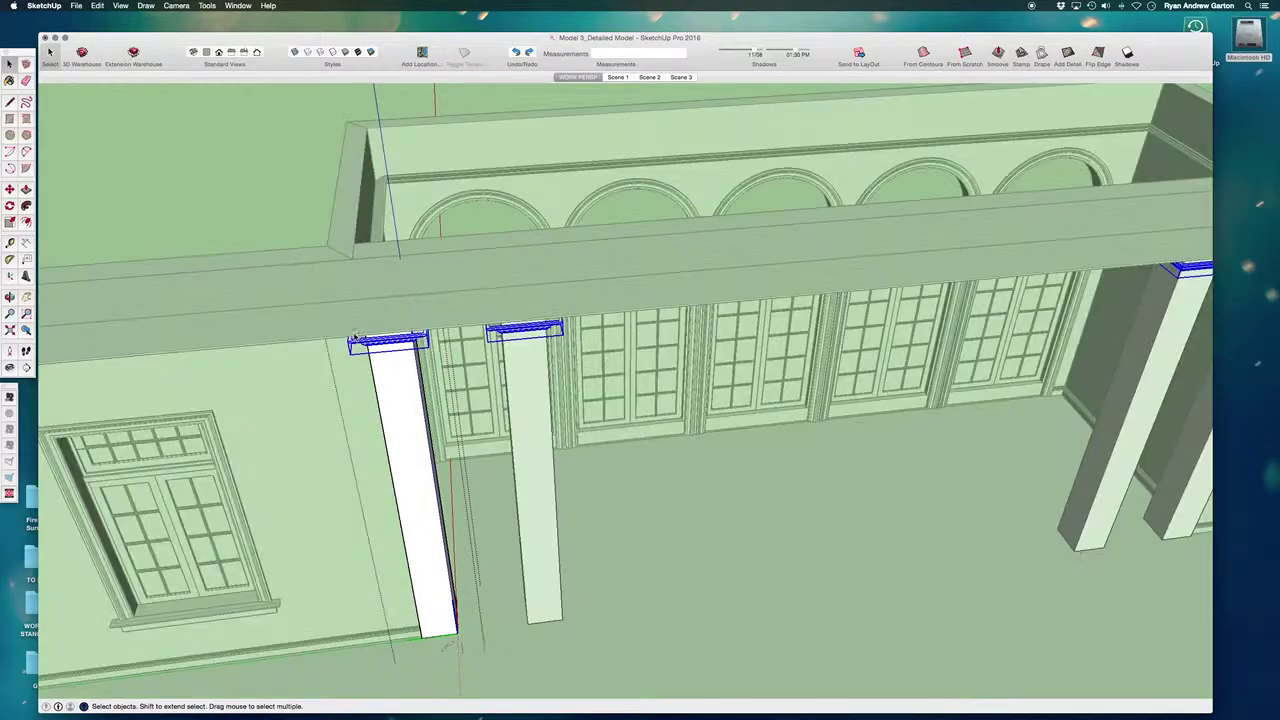
middle_drag(477, 406, 294, 360)
scroll(555, 289, up, 3)
scroll(294, 360, up, 2)
middle_drag(256, 234, 359, 356)
scroll(431, 341, down, 2)
key(h)
scroll(360, 355, down, 2)
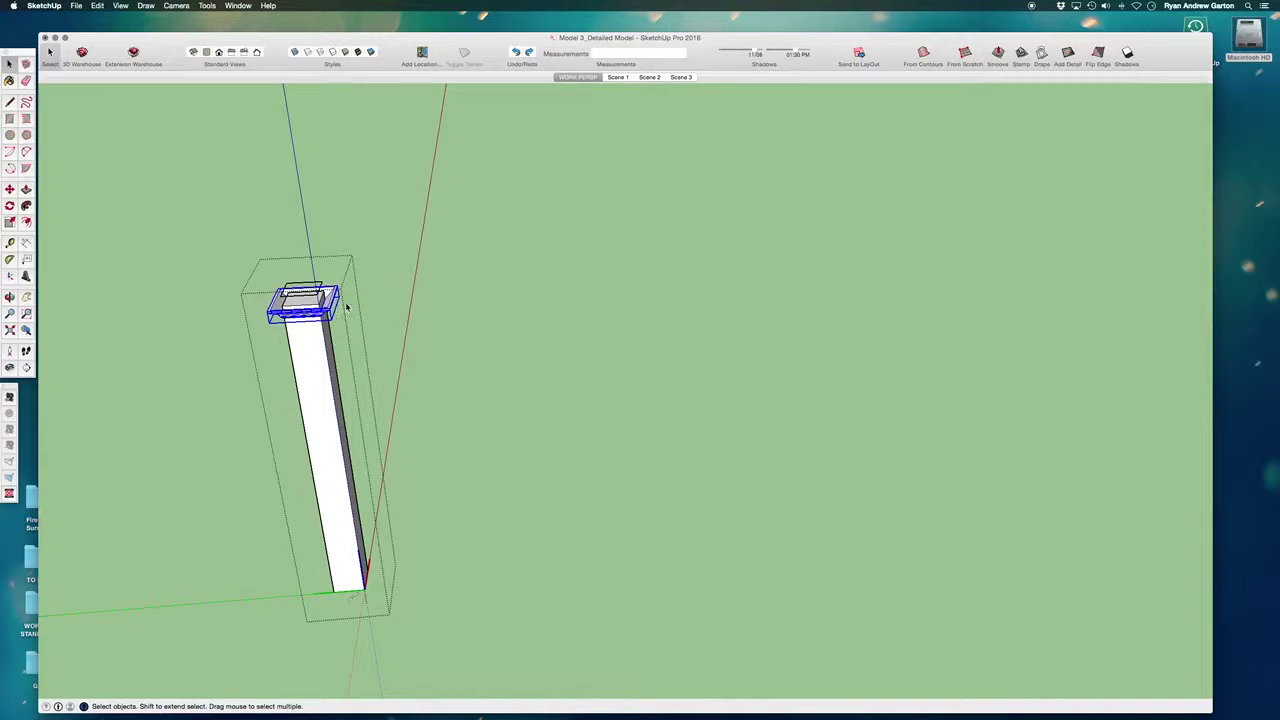
scroll(336, 302, down, 2)
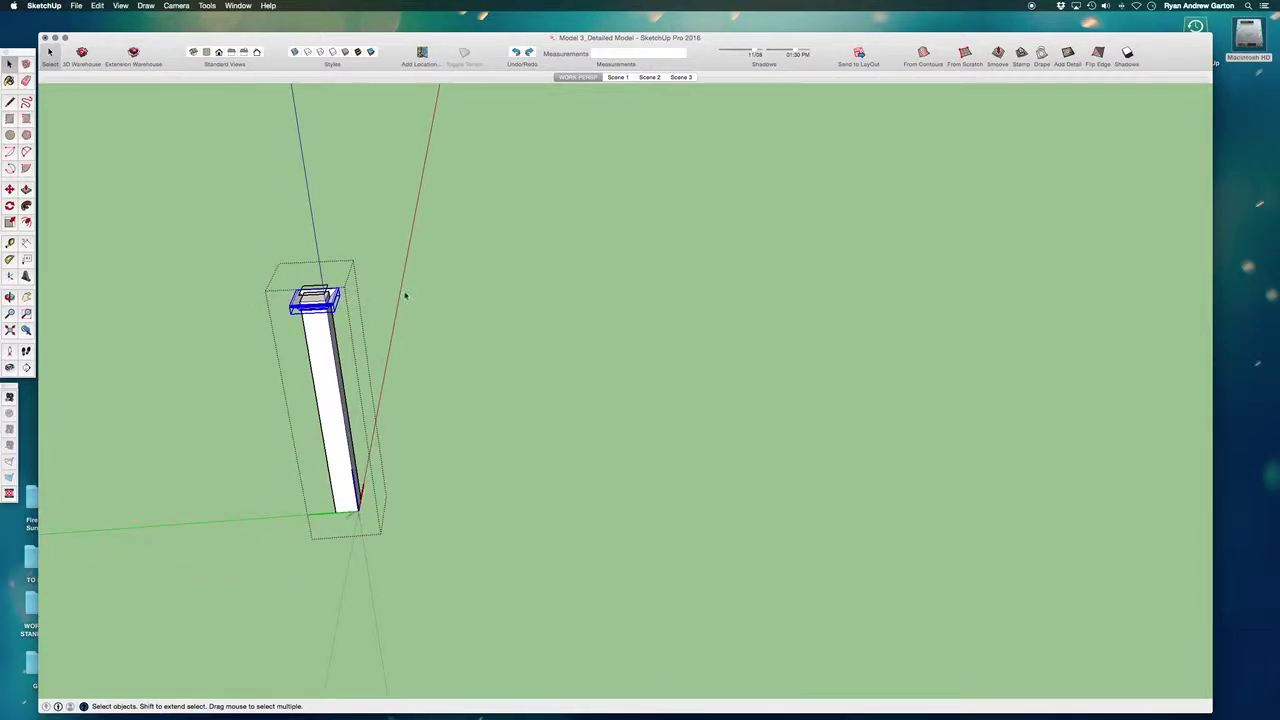
Step: Close the column component and delete the leftover crown molding profile at the column's base
middle_drag(405, 295, 320, 245)
scroll(320, 245, down, 1)
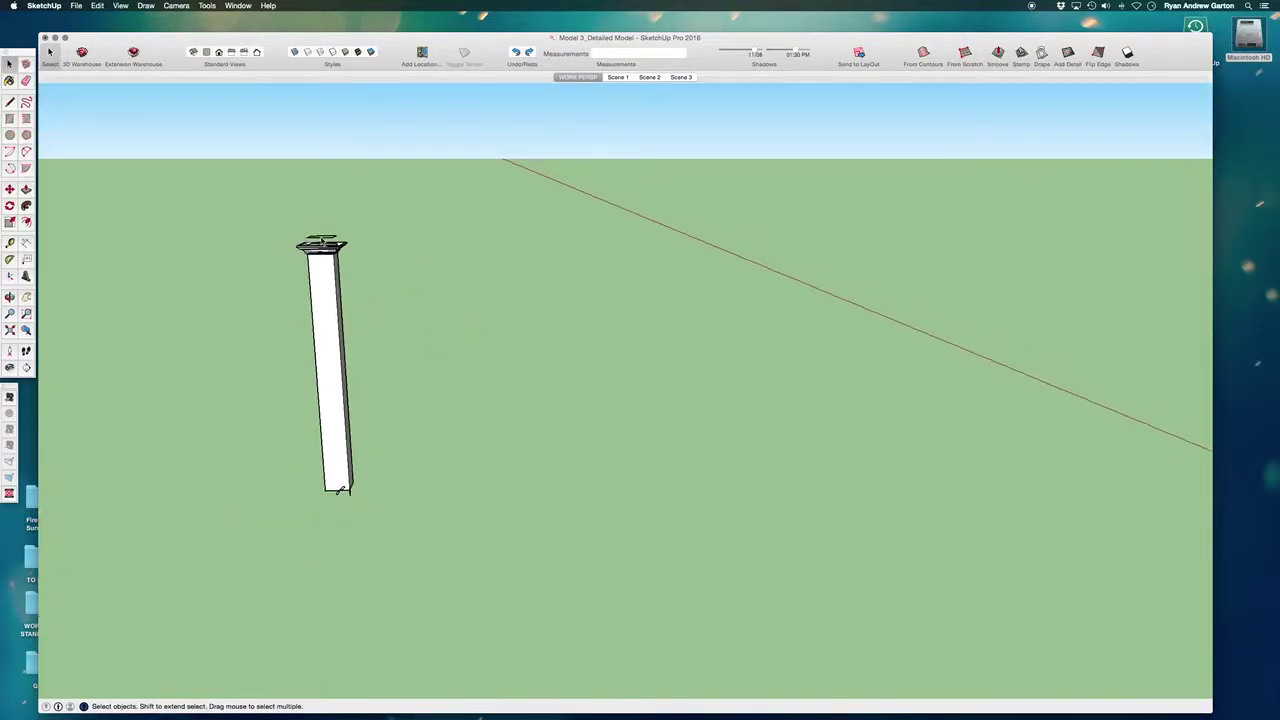
scroll(369, 506, up, 5)
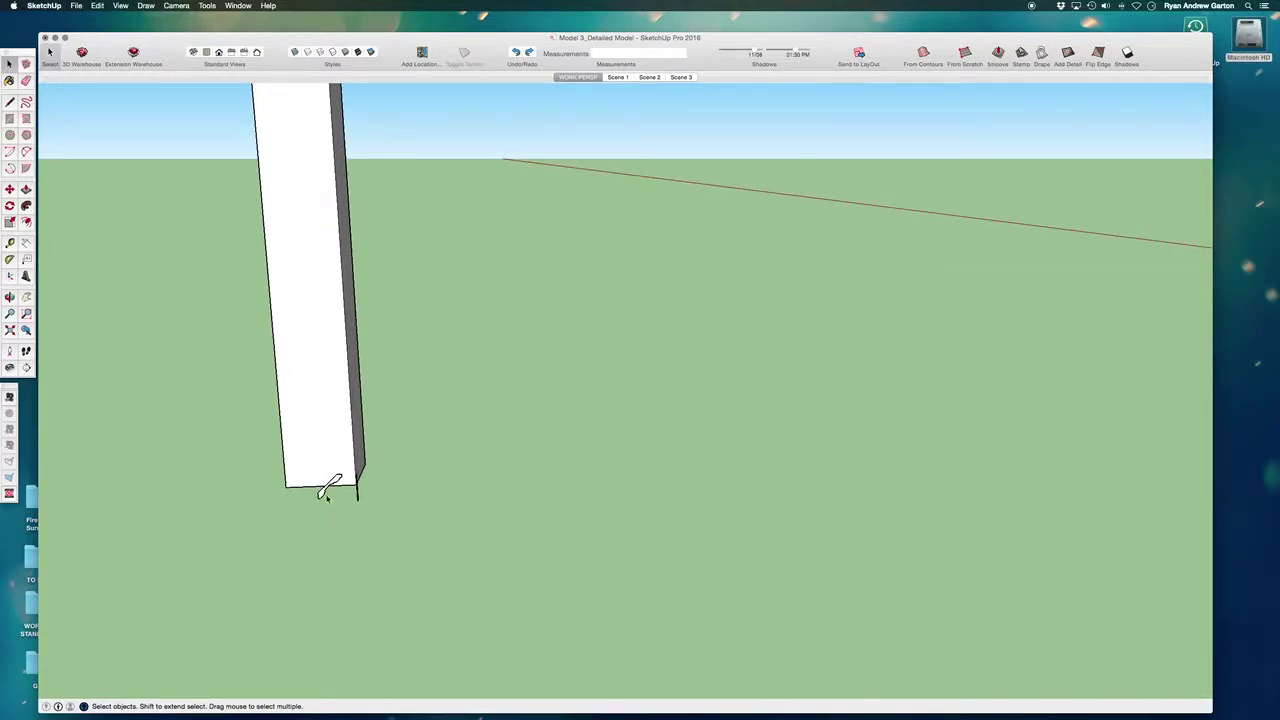
scroll(324, 480, up, 1)
scroll(319, 456, up, 3)
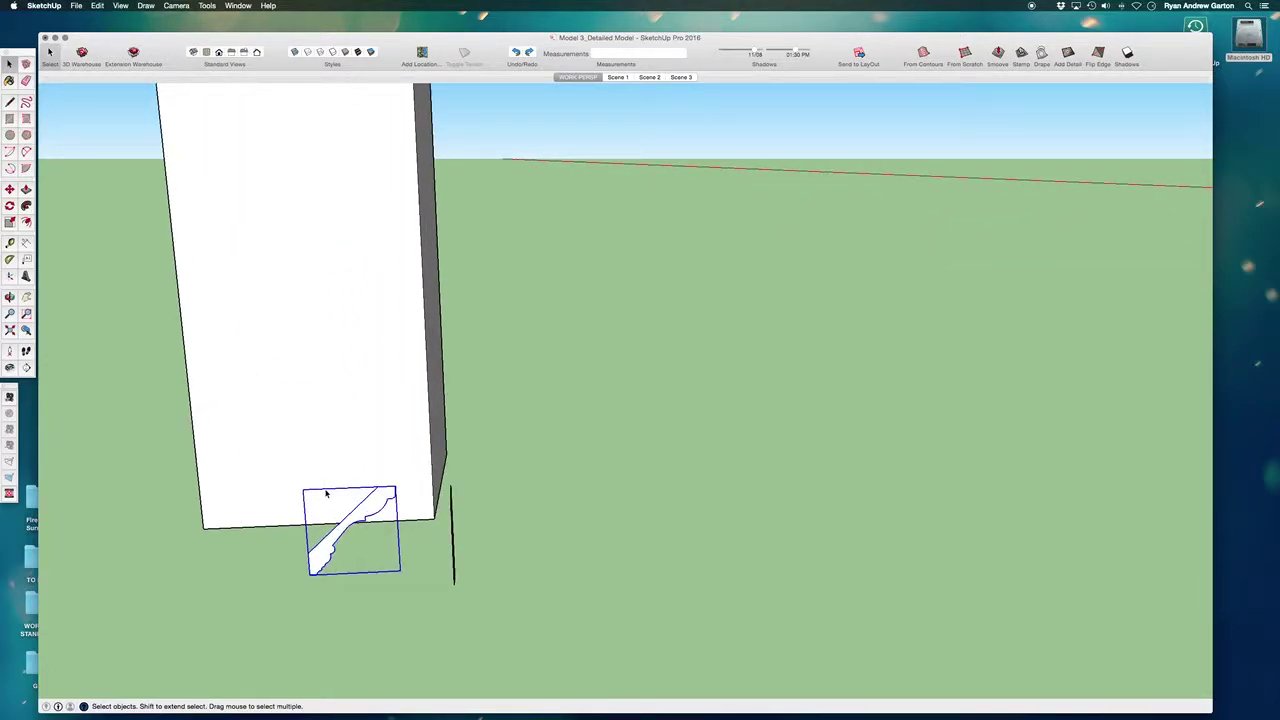
key(Delete)
Step: Copy the remaining base molding profile and paste it inside the column component near its bottom corner
middle_drag(327, 483, 551, 513)
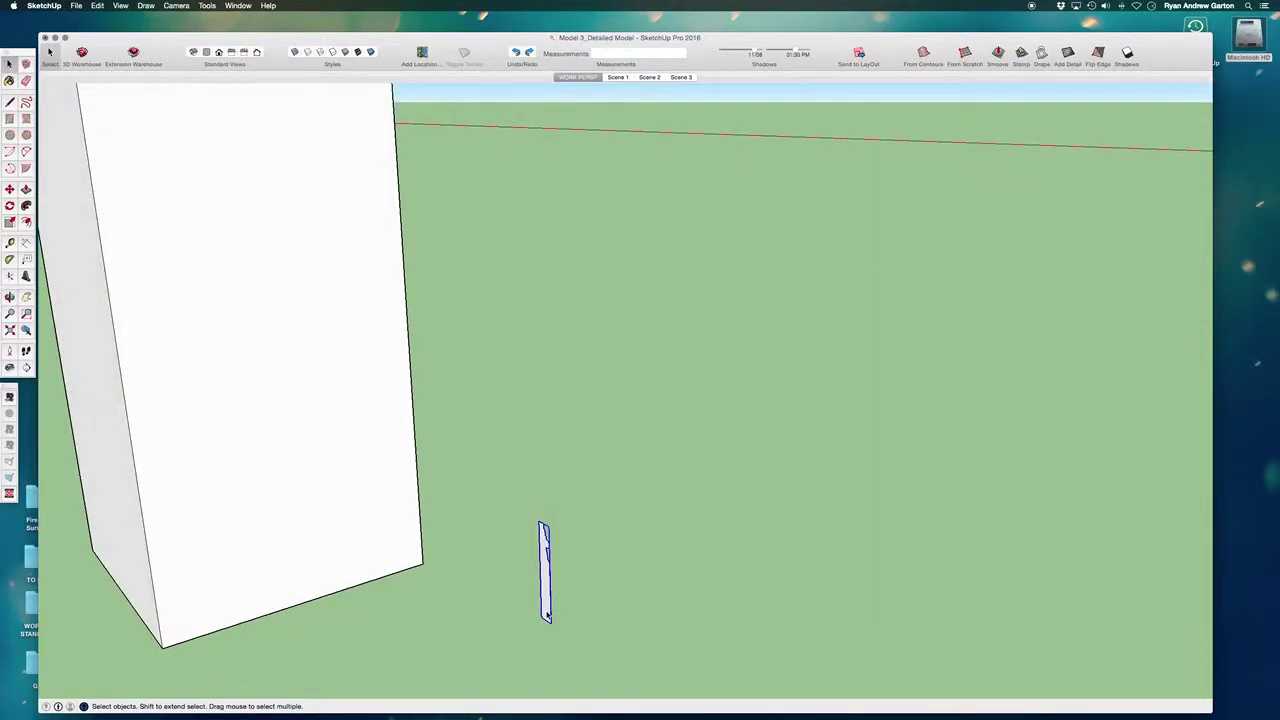
double_click(359, 487)
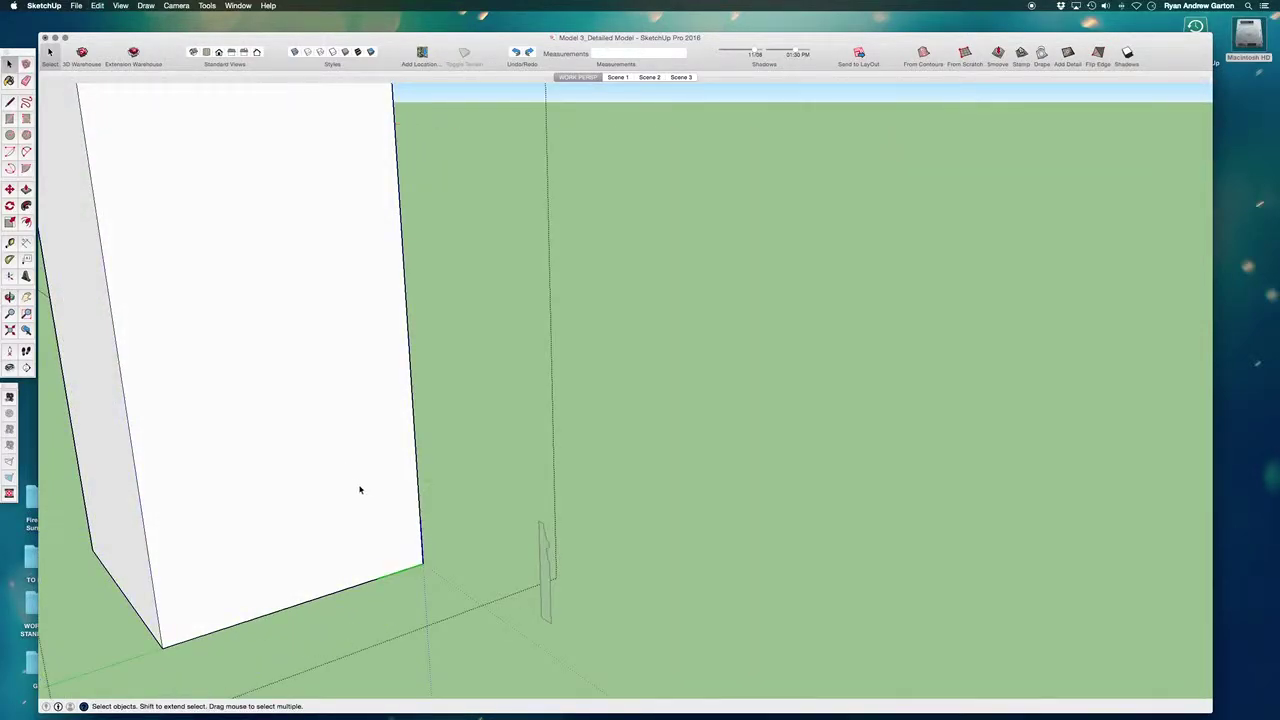
key(super+v)
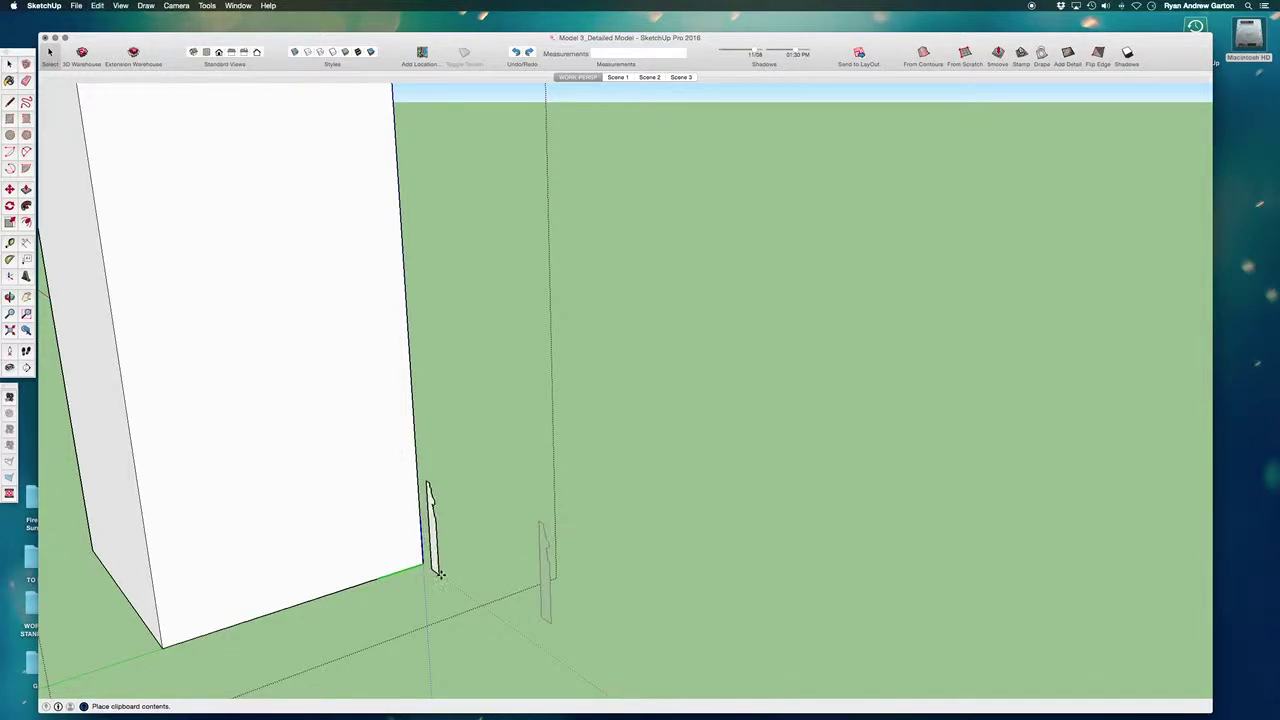
click(447, 580)
Step: Move the pasted base profile so its lower inner corner meets the column's bottom corner
scroll(450, 585, up, 3)
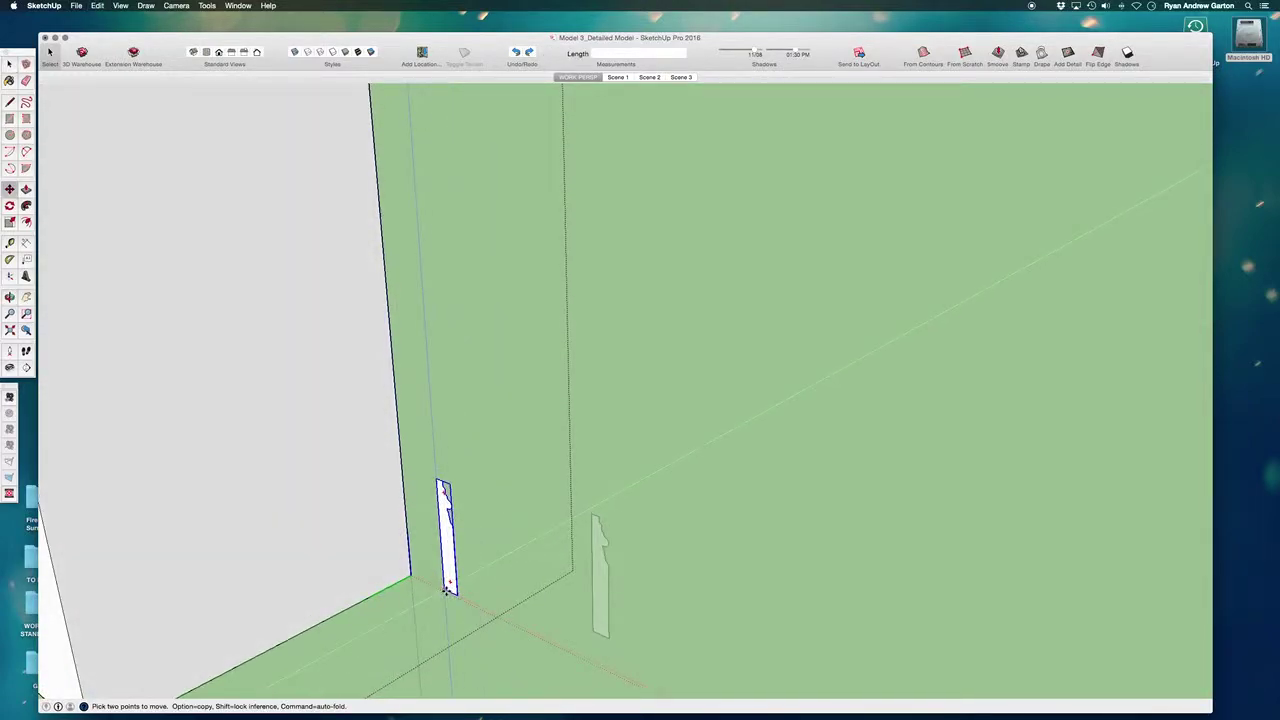
click(447, 590)
click(413, 577)
scroll(409, 577, up, 4)
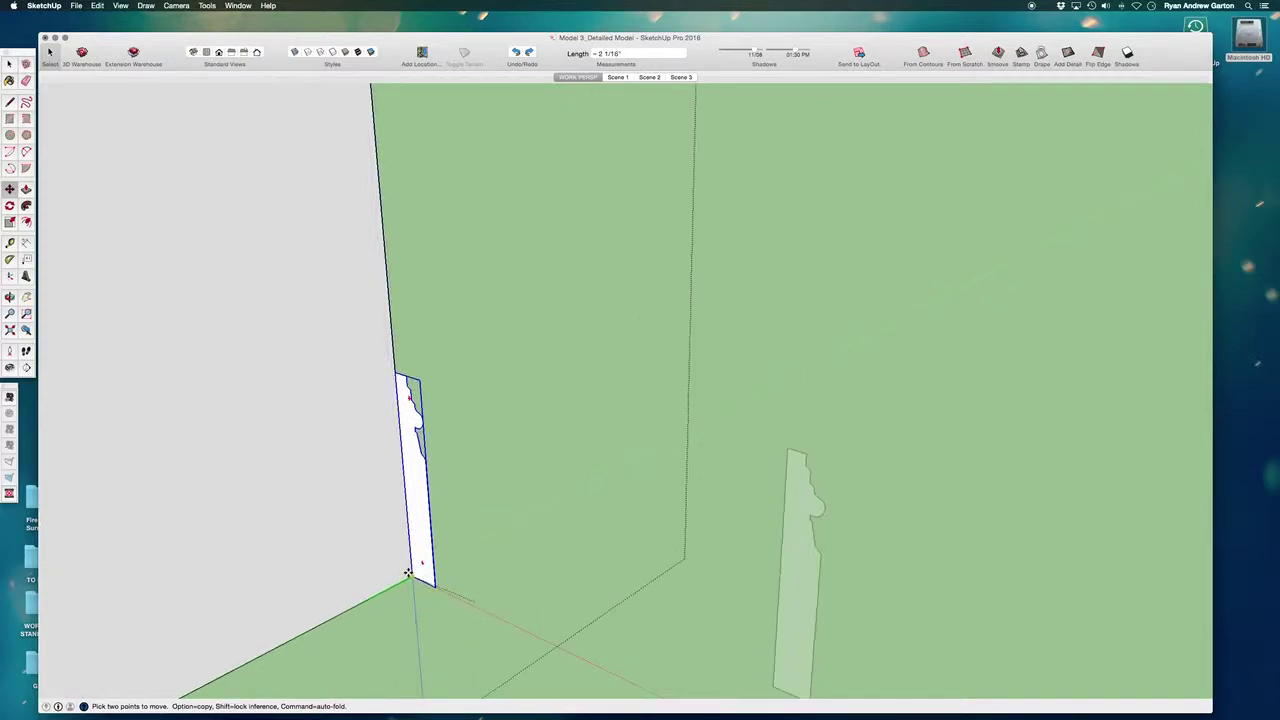
Step: Explode the base profile group and sweep it with Follow Me along the rectangular outline above the column
middle_drag(410, 470, 405, 535)
right_click(407, 532)
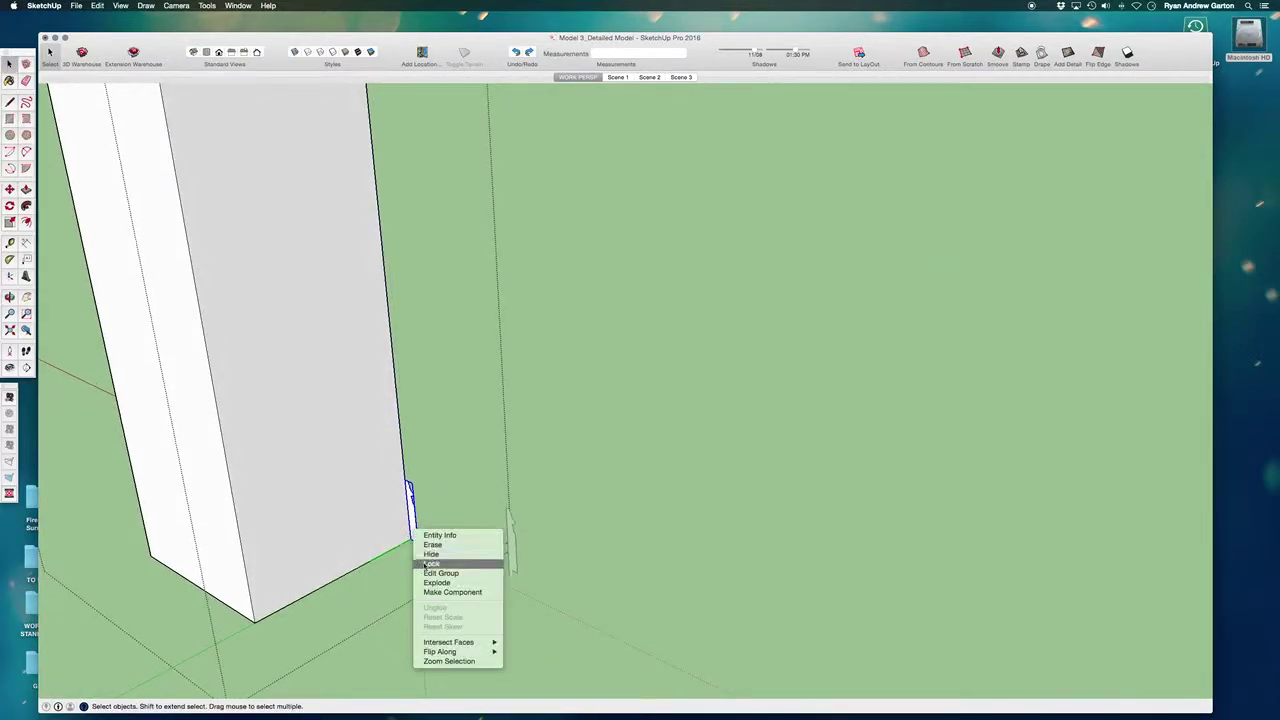
click(440, 581)
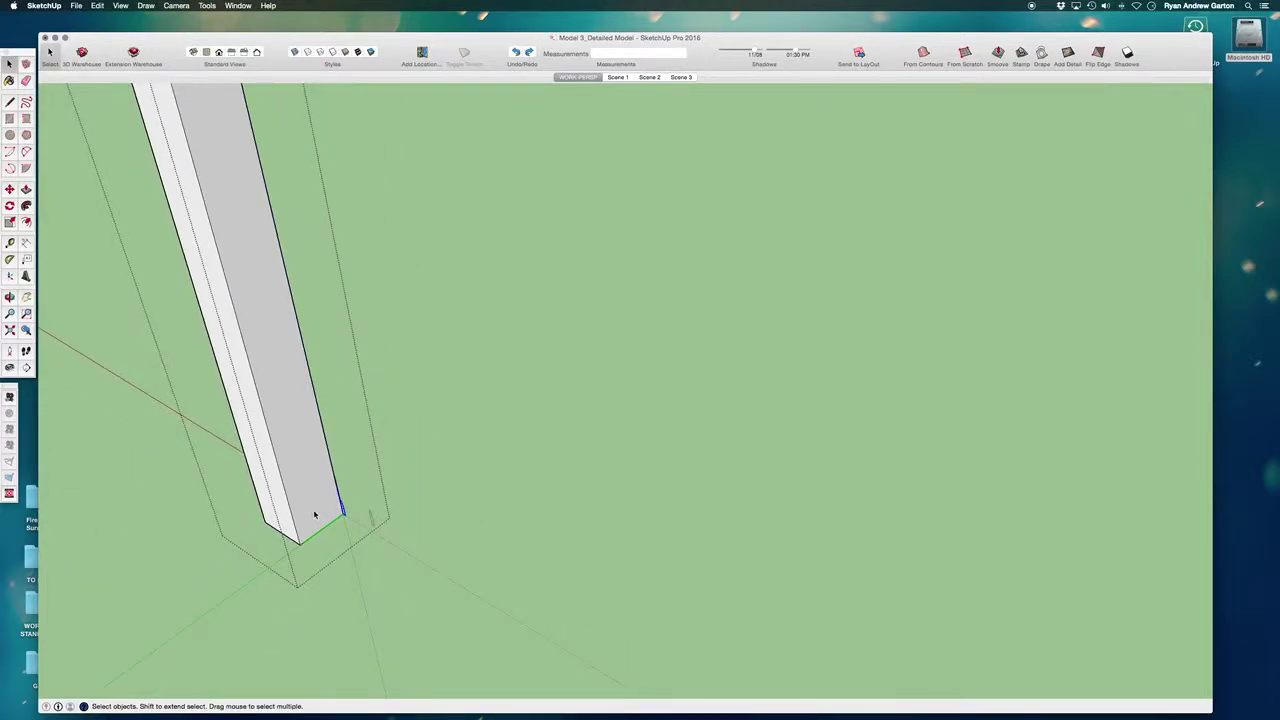
scroll(256, 268, up, 1)
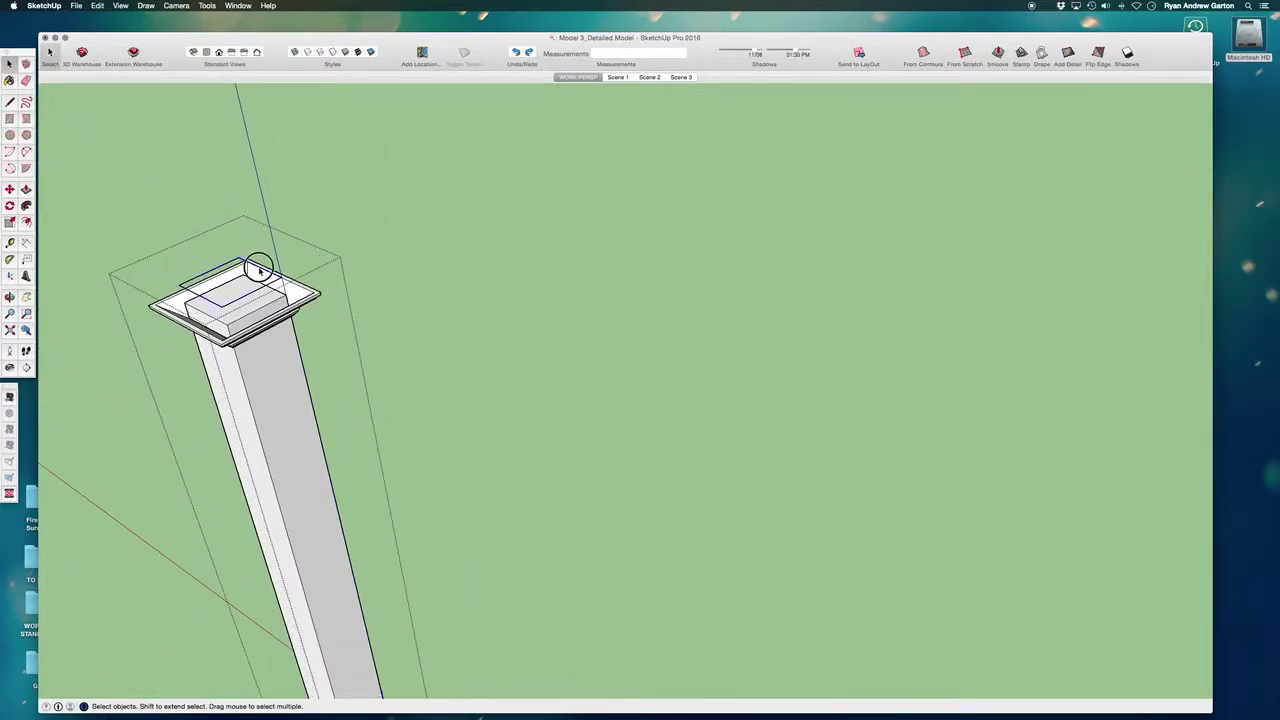
scroll(258, 268, down, 4)
scroll(255, 276, up, 3)
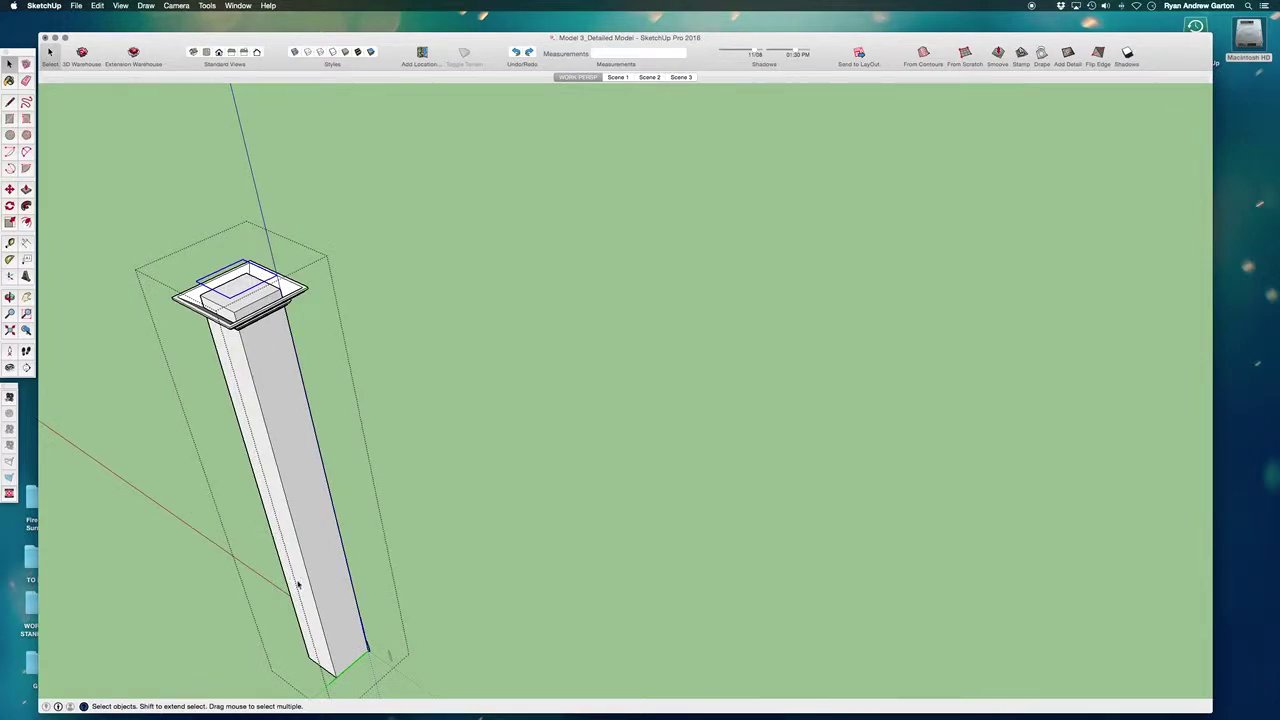
scroll(357, 665, up, 4)
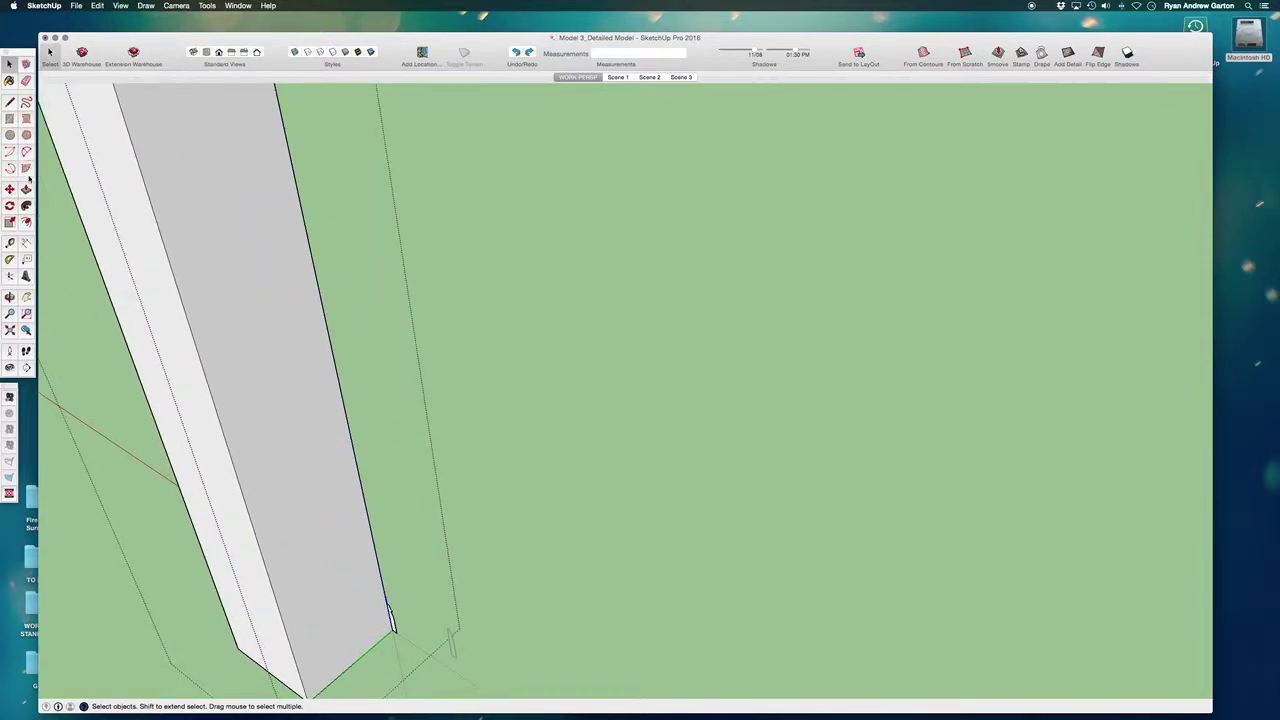
scroll(386, 634, up, 5)
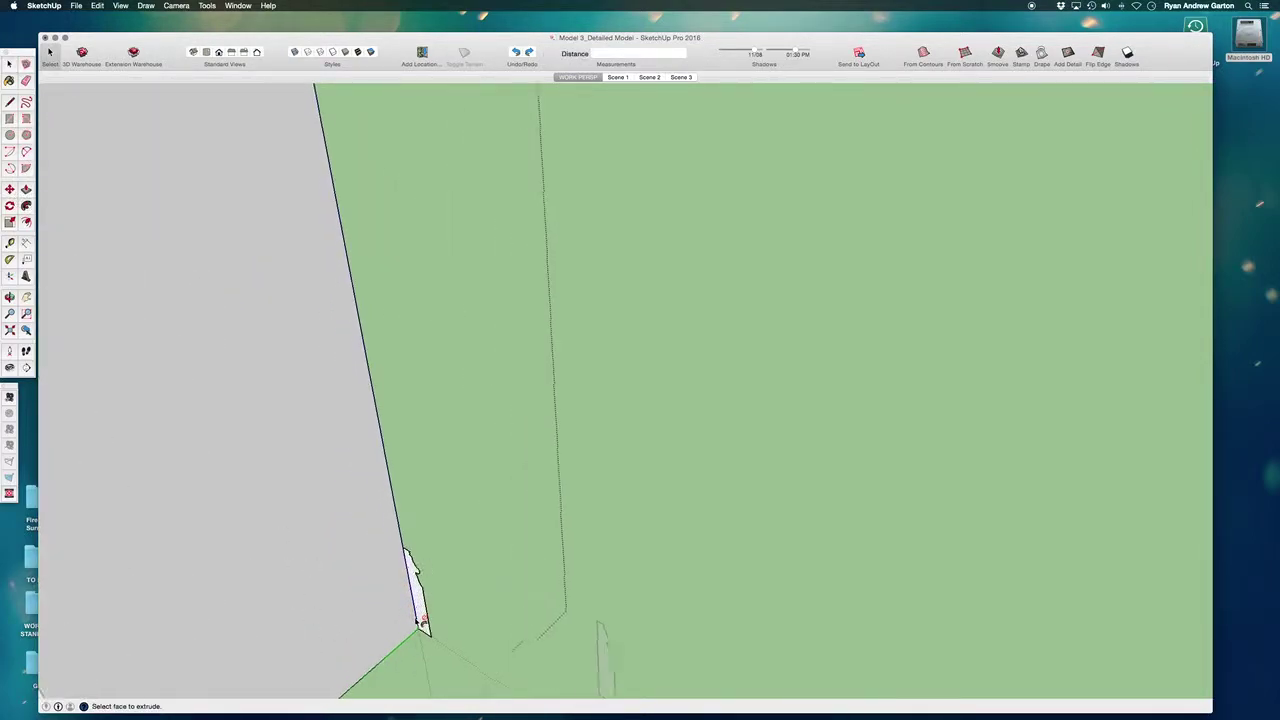
scroll(400, 600, down, 4)
Step: Select all of the swept base molding geometry and group it
middle_drag(403, 586, 150, 498)
key(space)
scroll(262, 537, up, 3)
triple_click(280, 548)
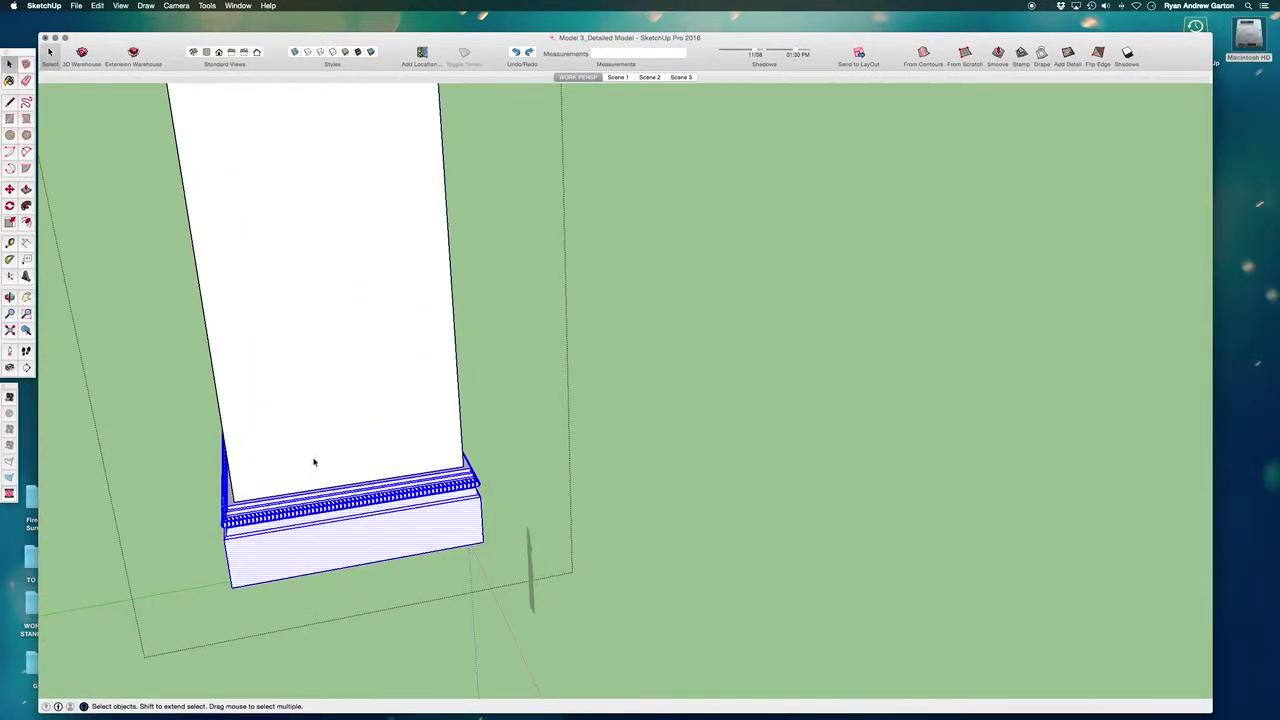
scroll(318, 459, down, 2)
middle_drag(335, 457, 386, 563)
scroll(385, 550, down, 8)
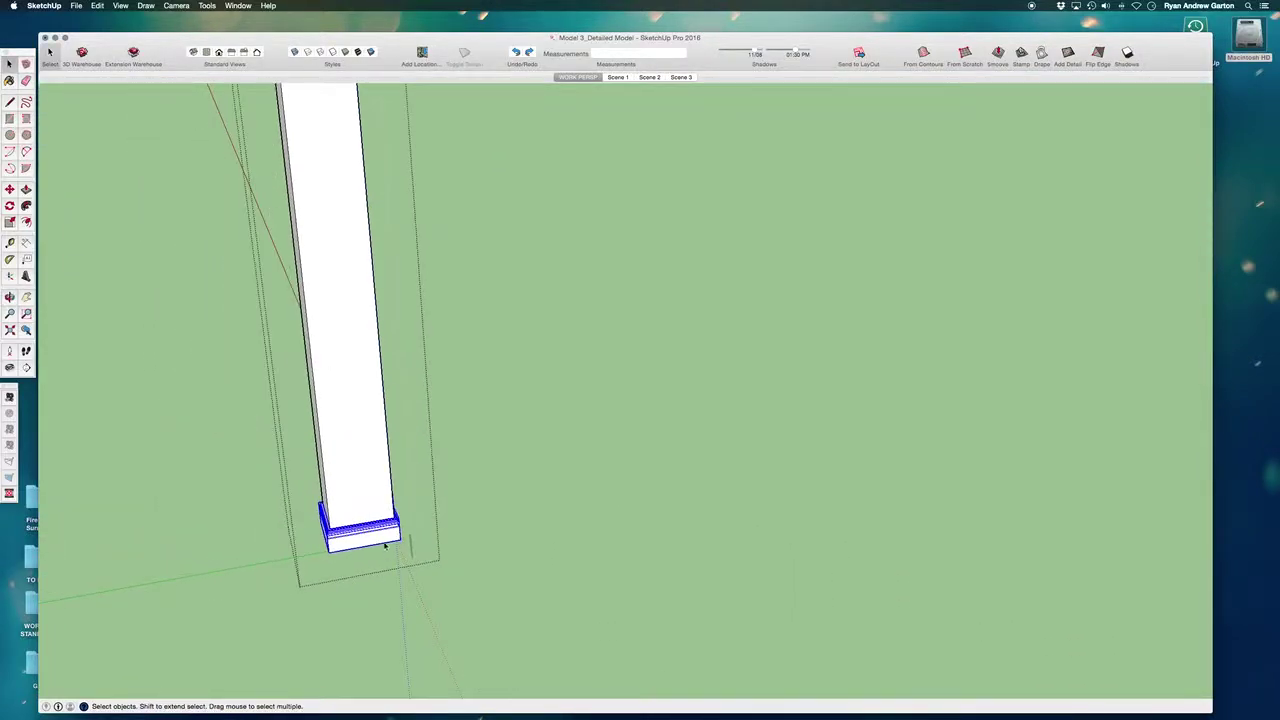
Step: Open the column group inside the component for editing just beneath the crown molding
scroll(380, 318, up, 5)
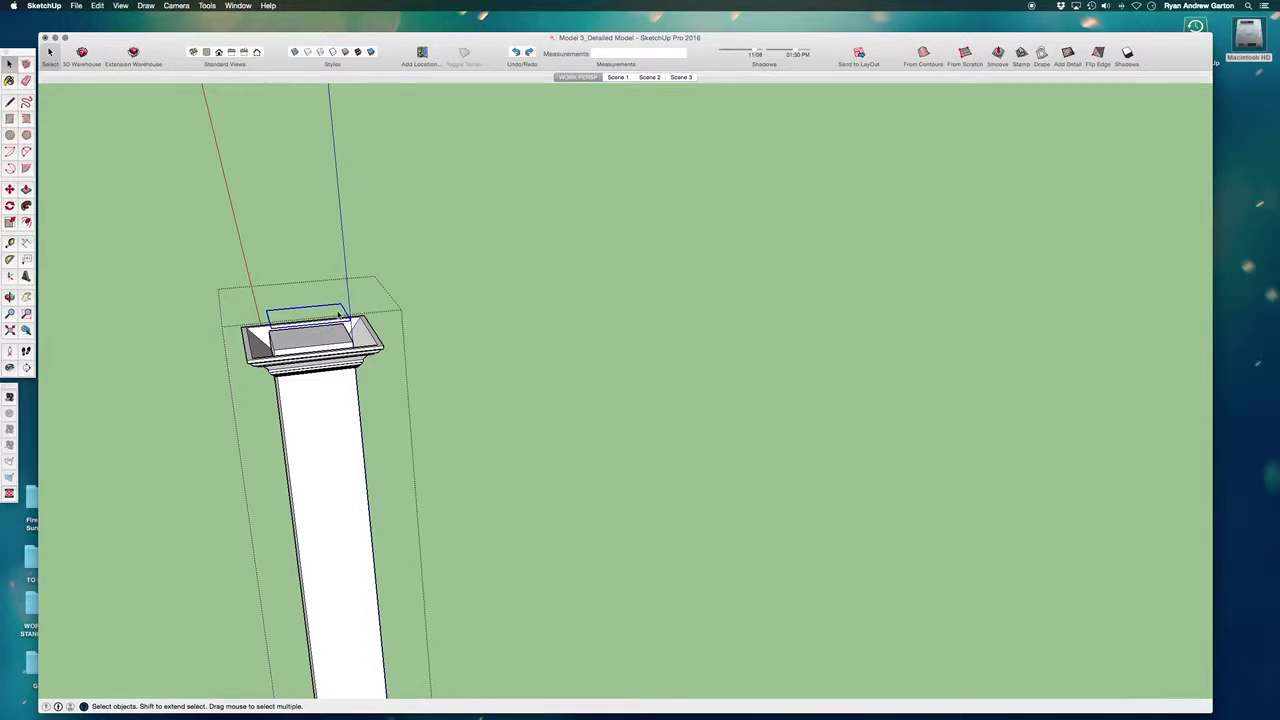
middle_drag(296, 461, 341, 242)
scroll(352, 319, up, 4)
scroll(341, 240, up, 3)
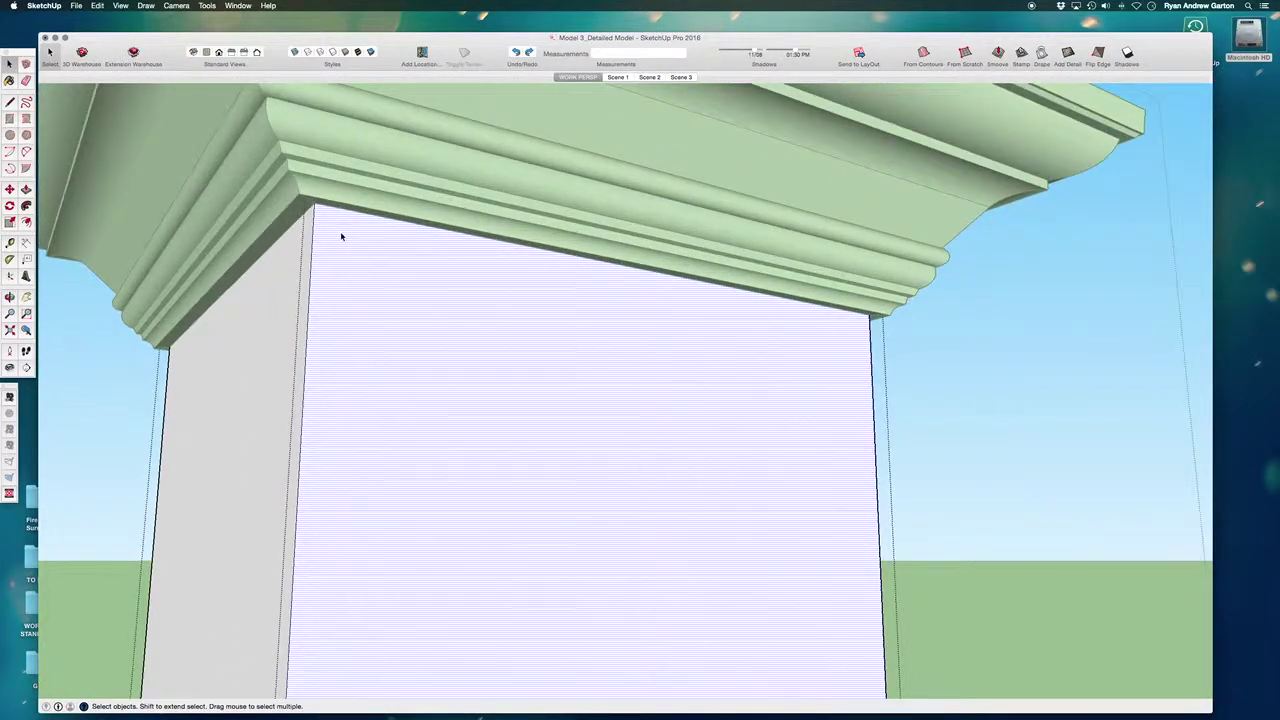
scroll(341, 236, up, 2)
Step: Draw 1' 2" horizontal lines across two column faces, corner to corner, right along the crown molding's lower edge
key(l)
click(307, 195)
scroll(340, 214, down, 1)
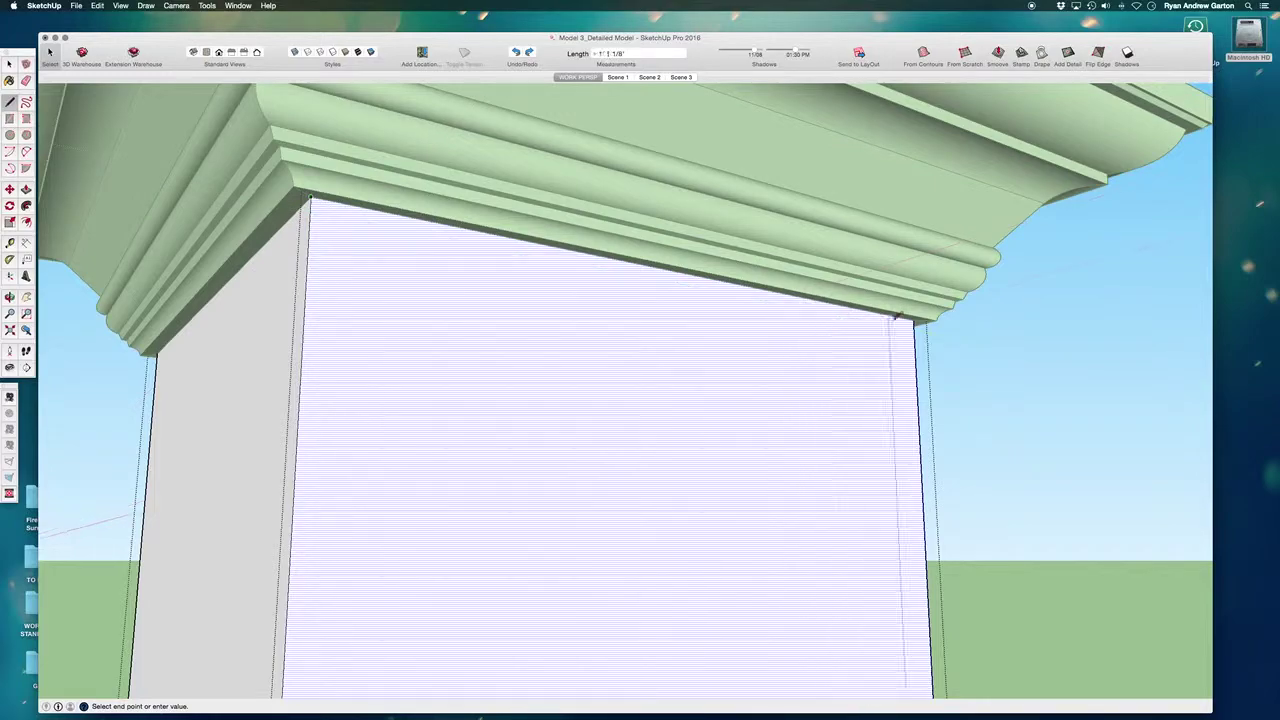
click(920, 320)
middle_drag(863, 386, 789, 237)
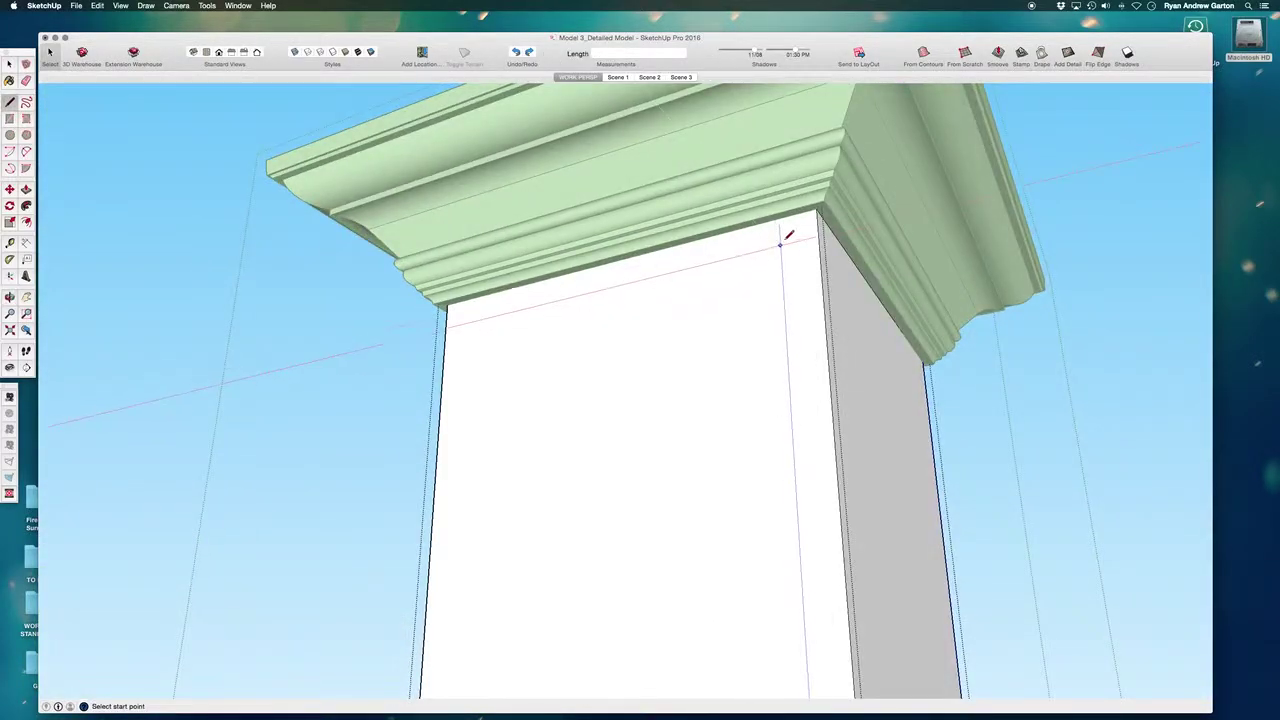
click(816, 209)
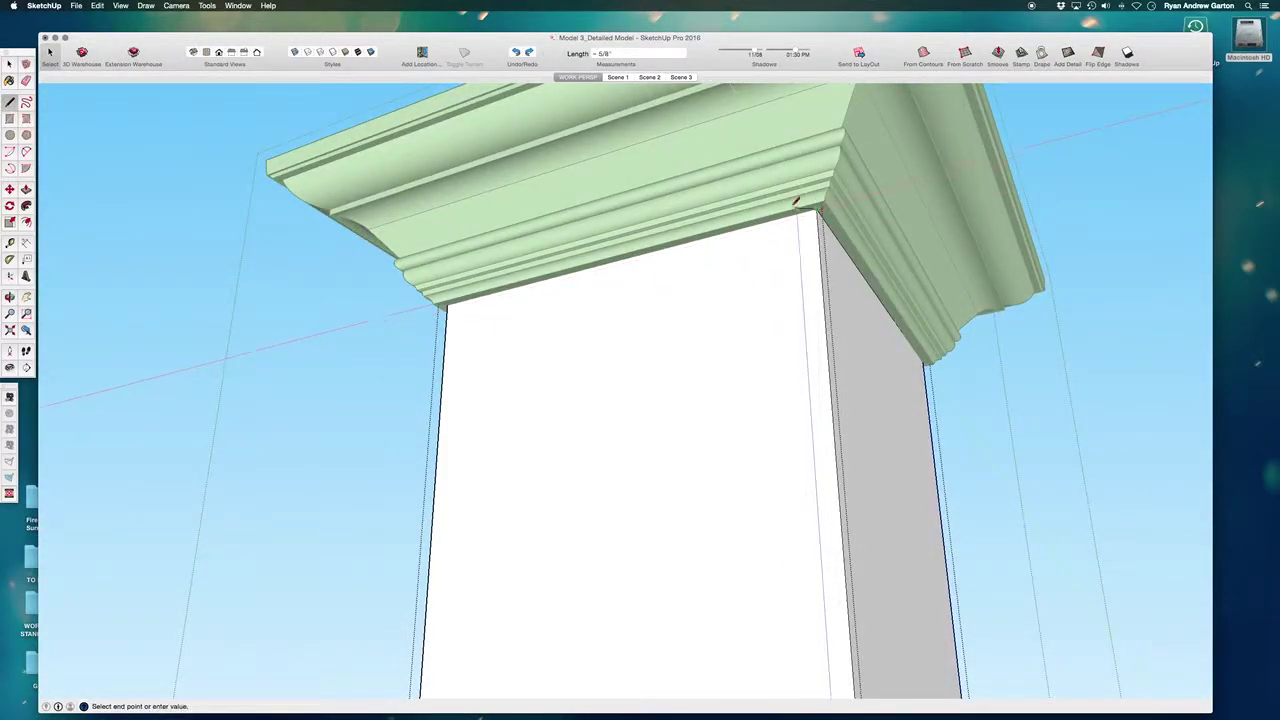
click(447, 304)
Step: Continue the split lines along the crown's lower edge on the column's remaining faces
middle_drag(471, 354, 814, 371)
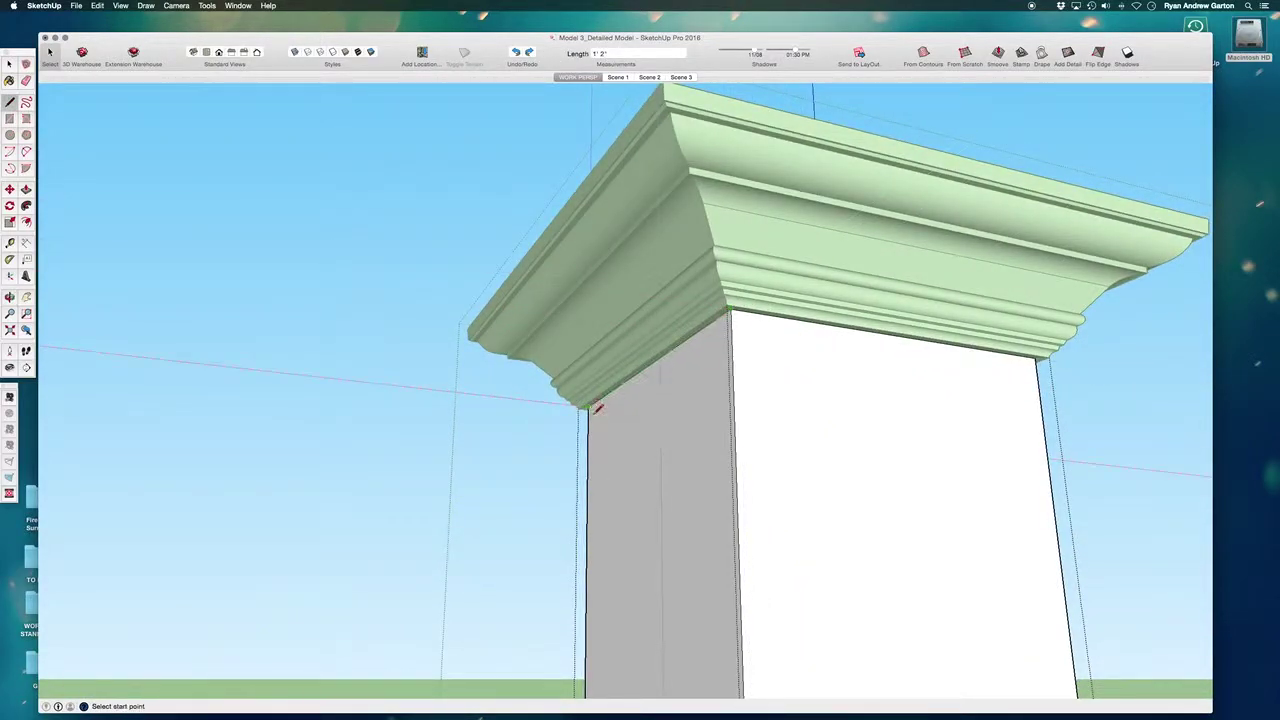
middle_drag(527, 408, 982, 455)
scroll(668, 400, up, 4)
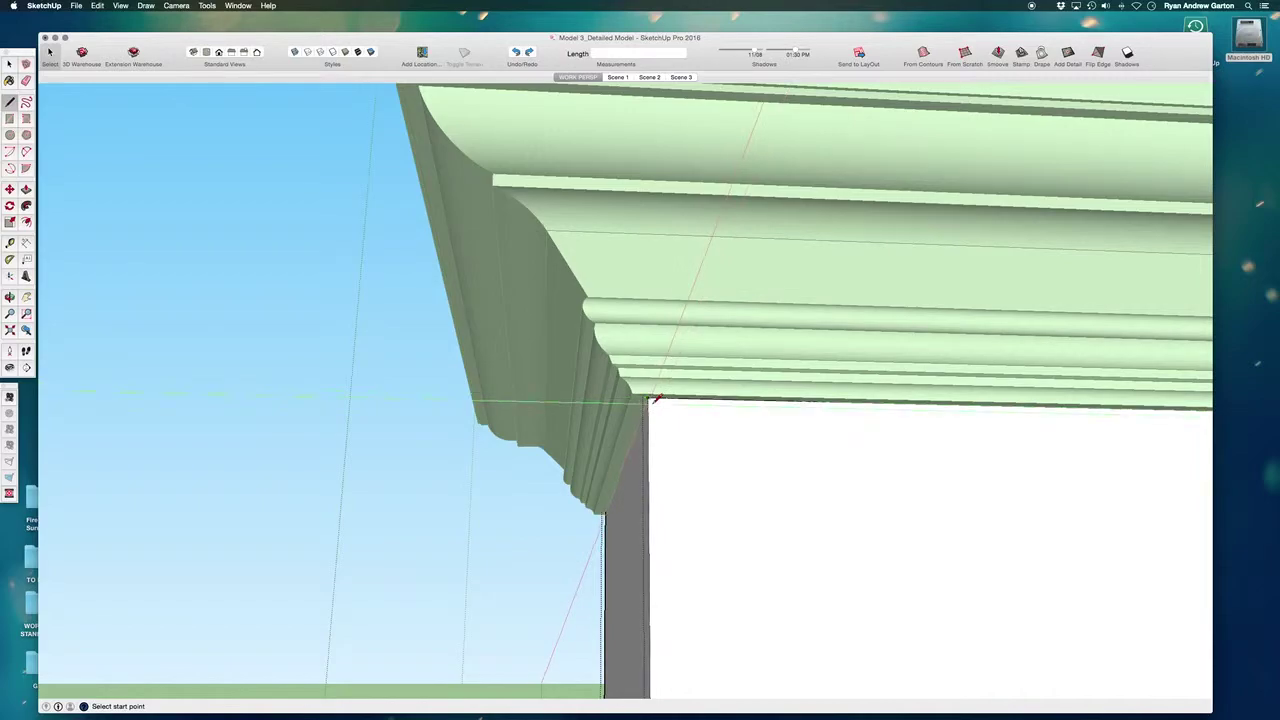
click(655, 398)
click(654, 395)
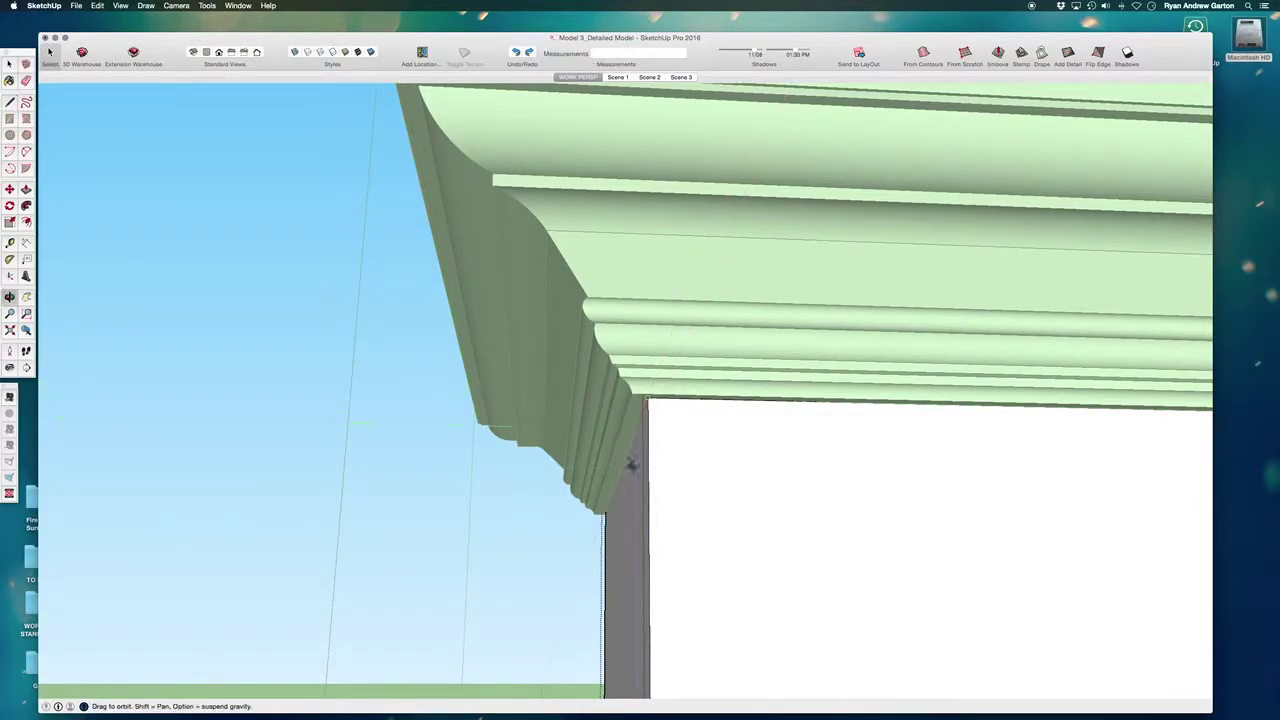
middle_drag(631, 463, 722, 472)
click(690, 488)
Step: Select column faces below and above the crown molding to check that they are separate
middle_drag(740, 590, 760, 695)
scroll(563, 415, down, 4)
key(space)
click(766, 631)
scroll(494, 400, down, 3)
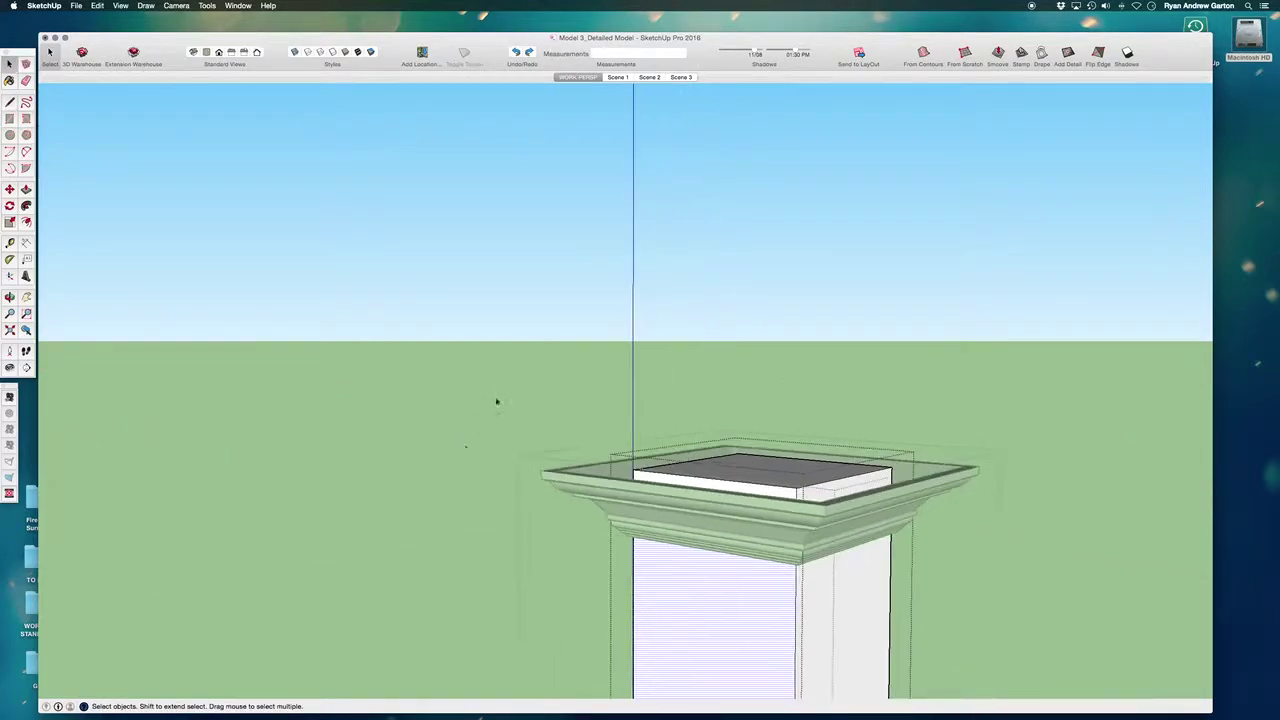
scroll(713, 486, up, 2)
scroll(693, 470, down, 3)
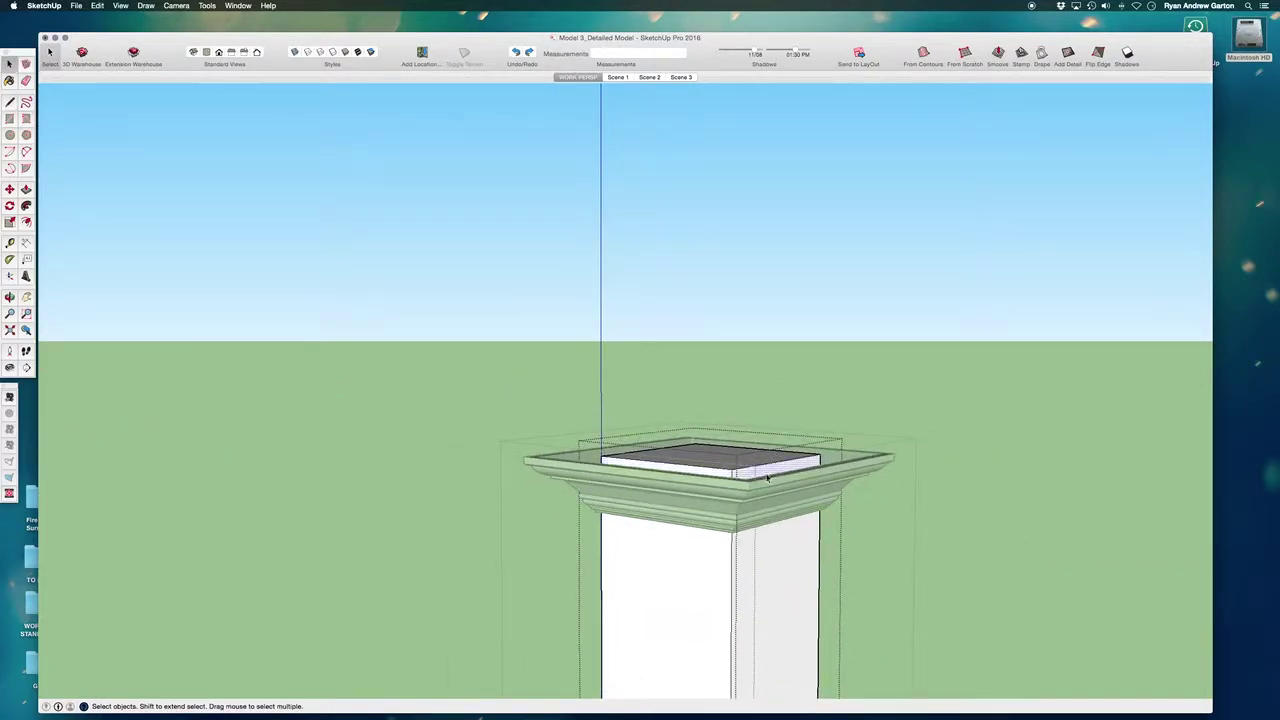
click(750, 504)
Step: Draw a 1' 2" line across one column face along the upper edge of the base molding
scroll(693, 428, down, 5)
middle_drag(694, 423, 704, 509)
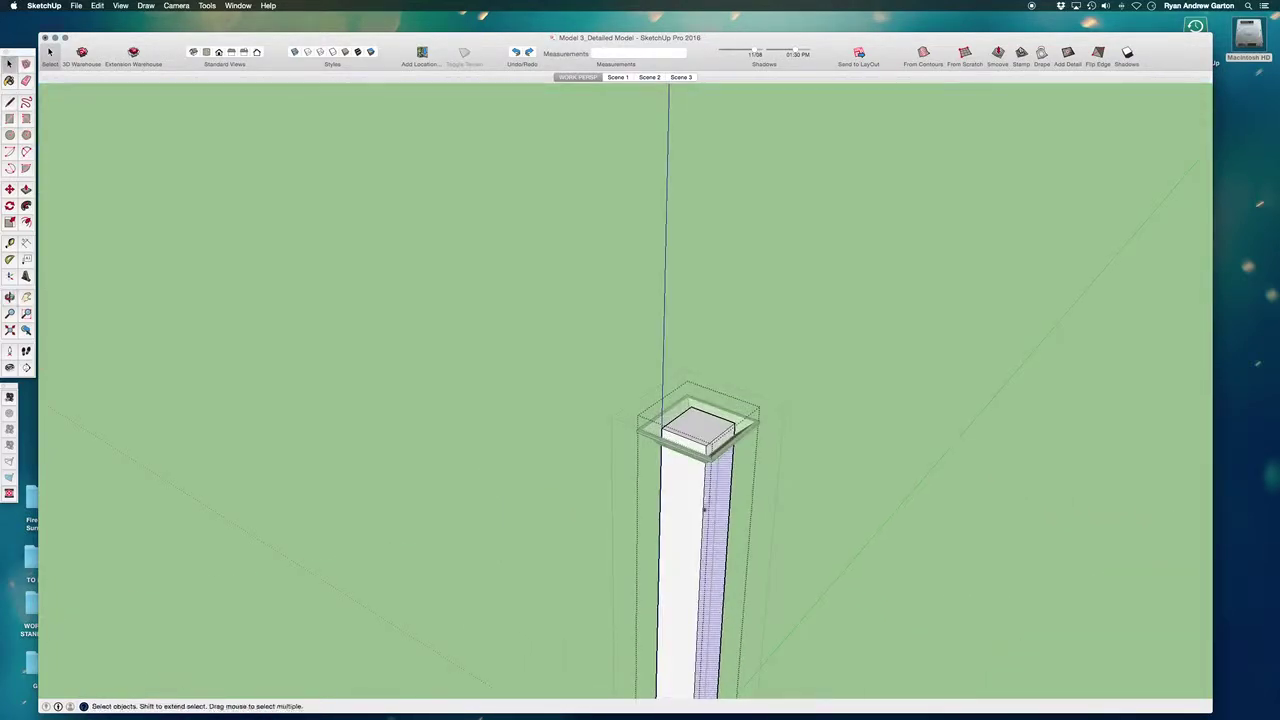
scroll(629, 280, down, 4)
middle_drag(643, 468, 655, 310)
middle_drag(703, 580, 649, 552)
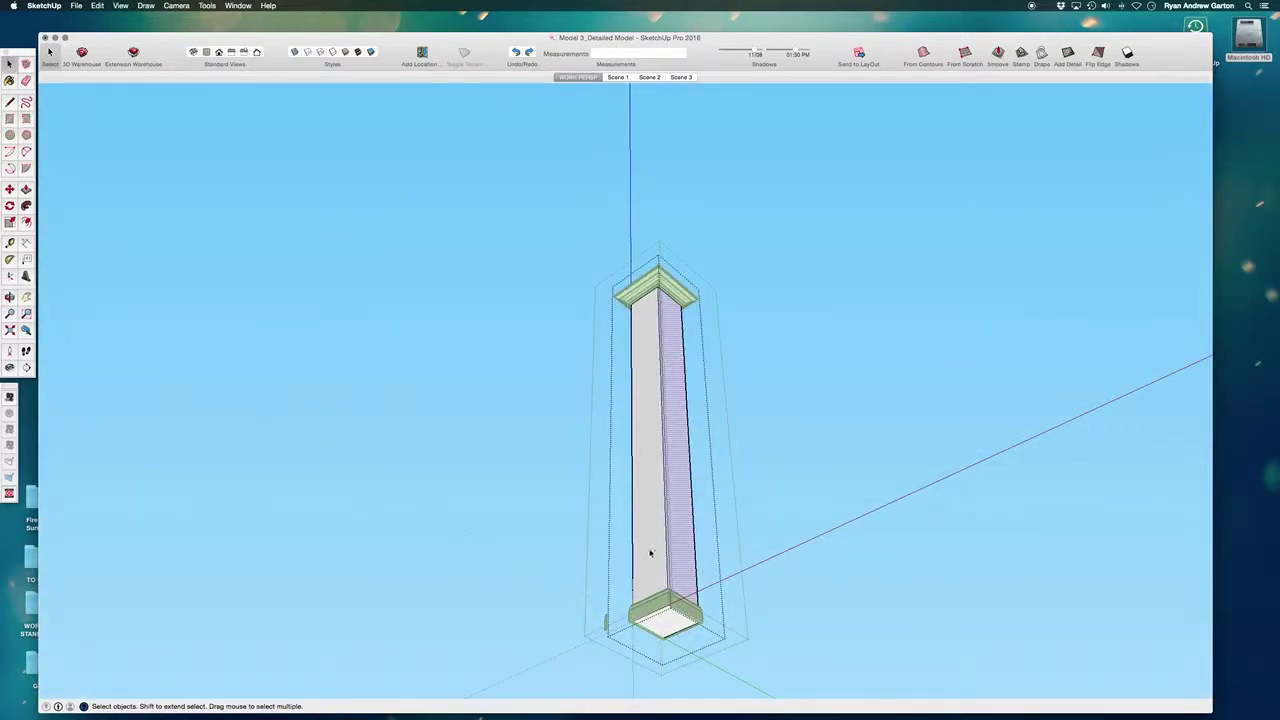
scroll(665, 620, up, 5)
scroll(685, 672, up, 2)
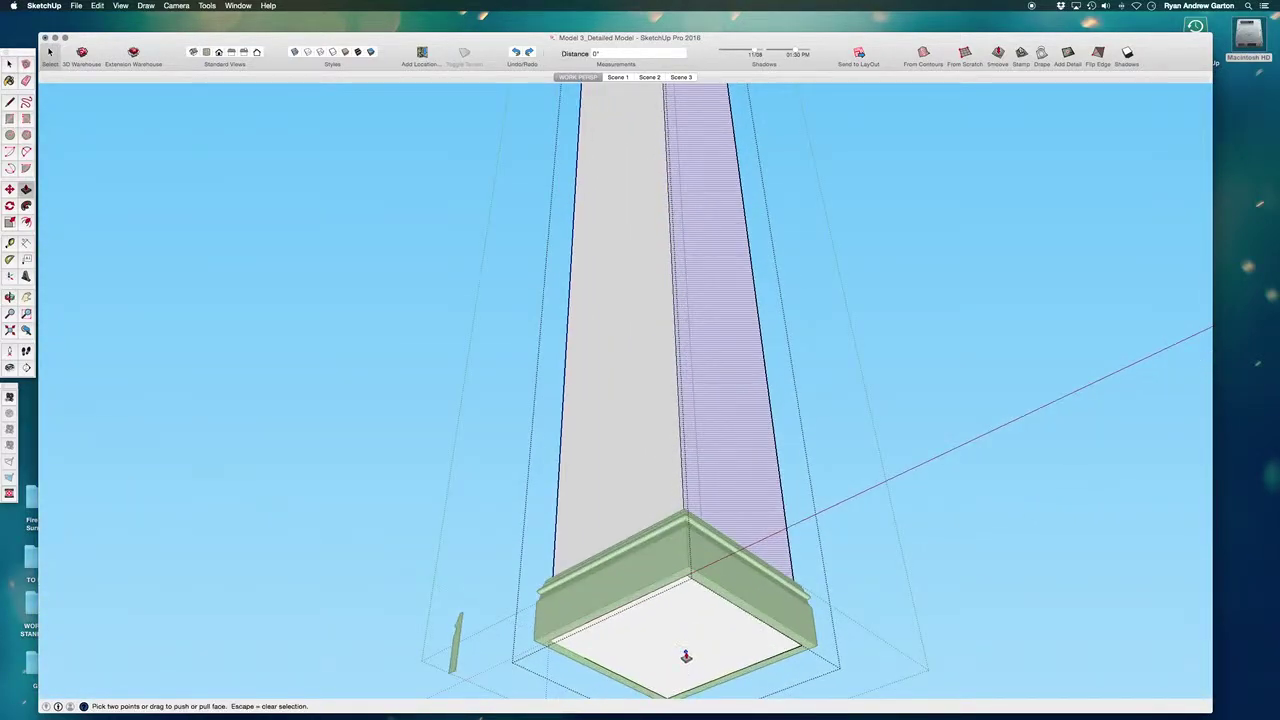
middle_drag(651, 571, 630, 651)
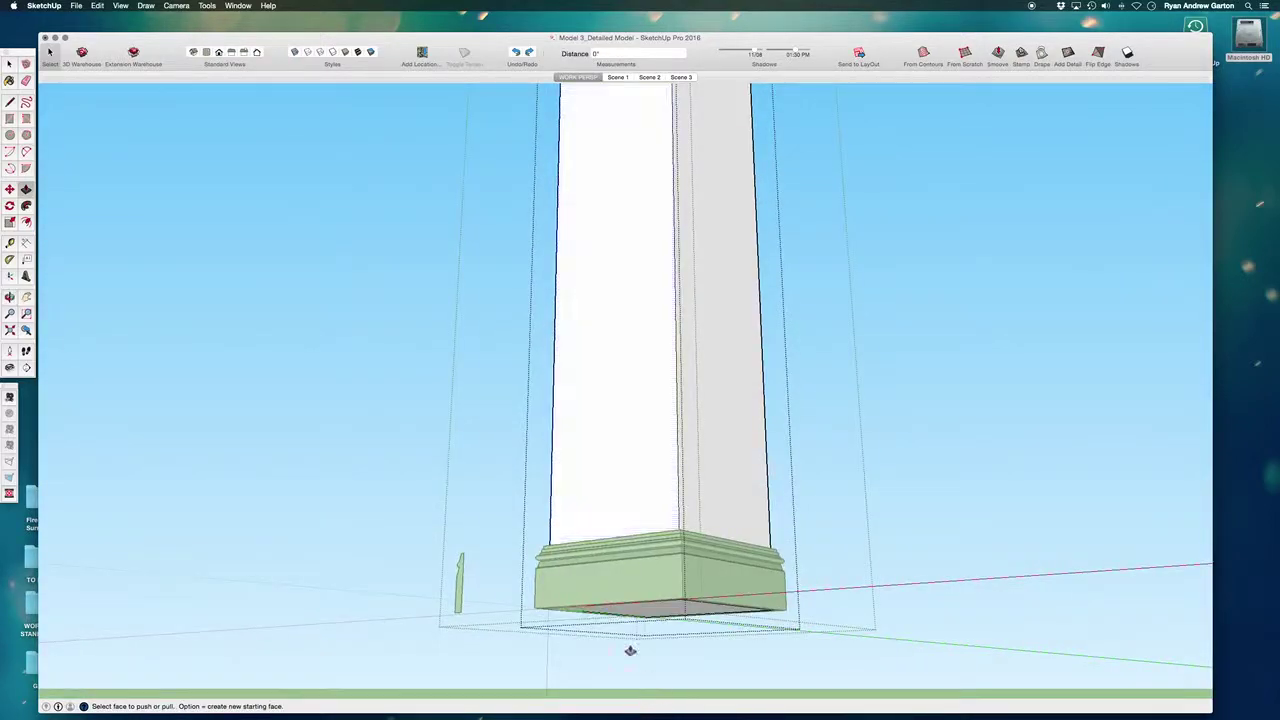
middle_drag(634, 532, 600, 648)
scroll(574, 551, up, 2)
key(l)
scroll(535, 525, up, 2)
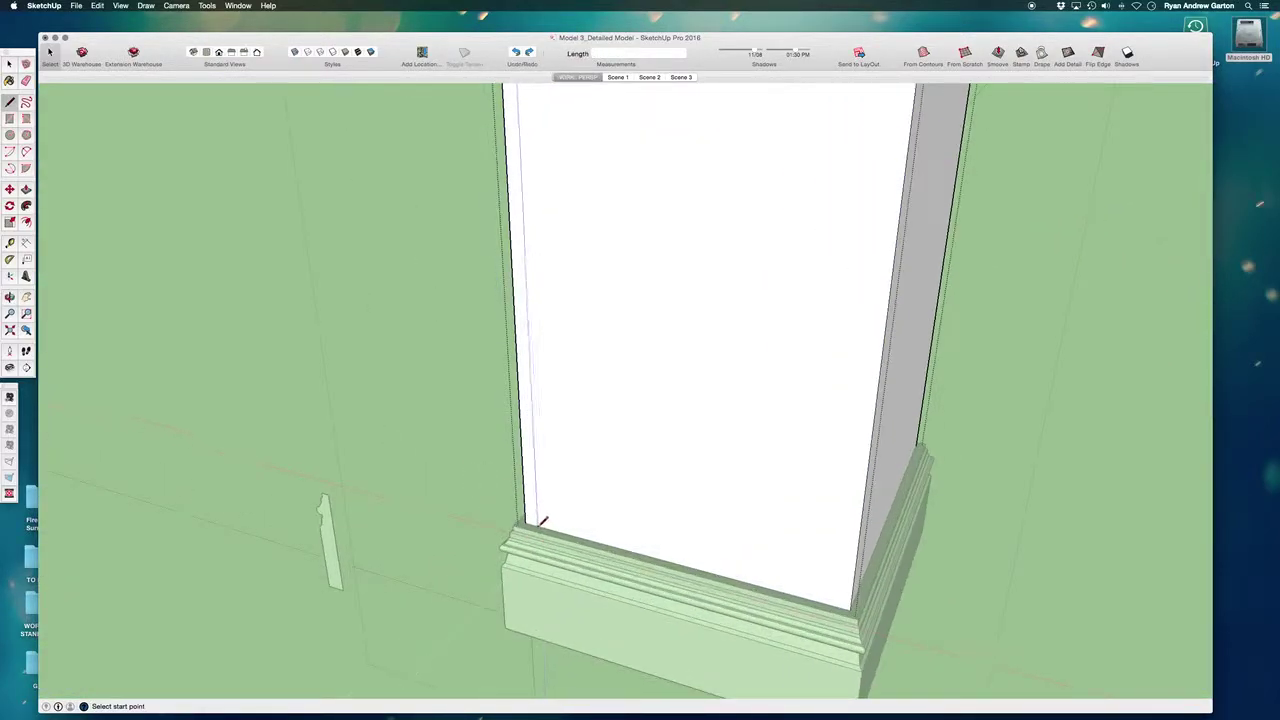
click(528, 522)
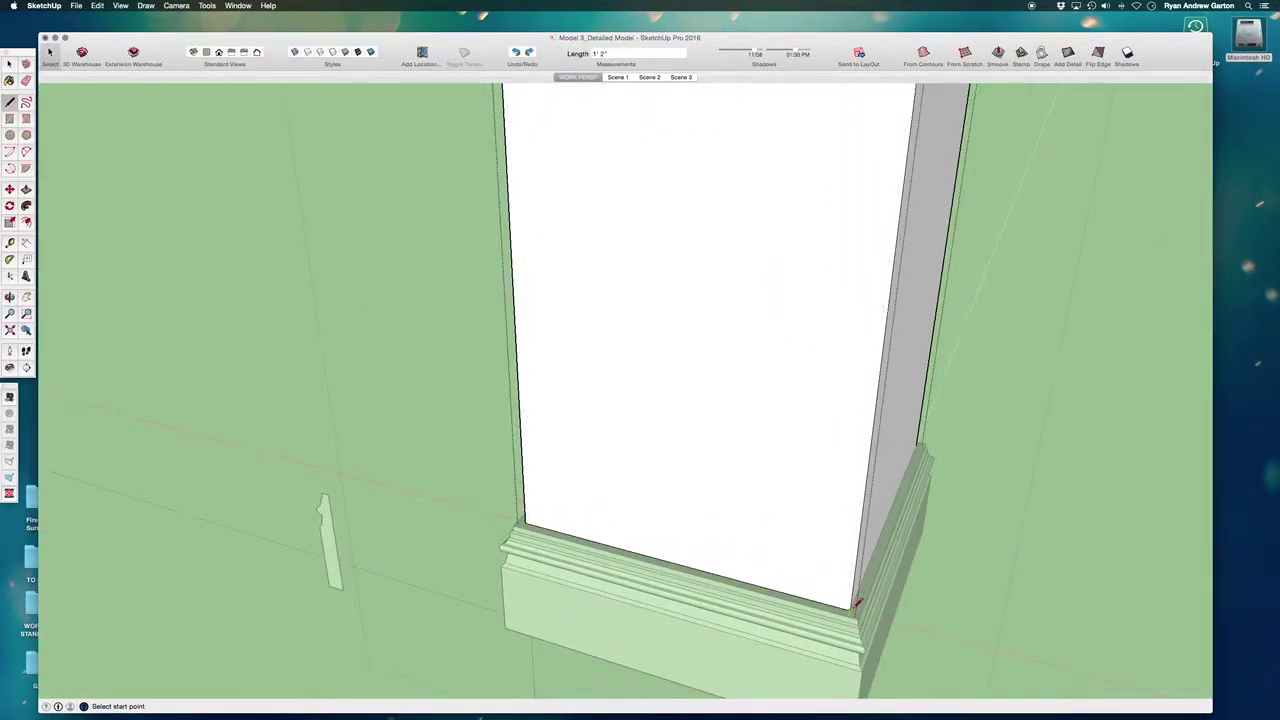
Step: Draw matching lines along the base molding's upper edge on the column's other faces
middle_drag(841, 590, 586, 531)
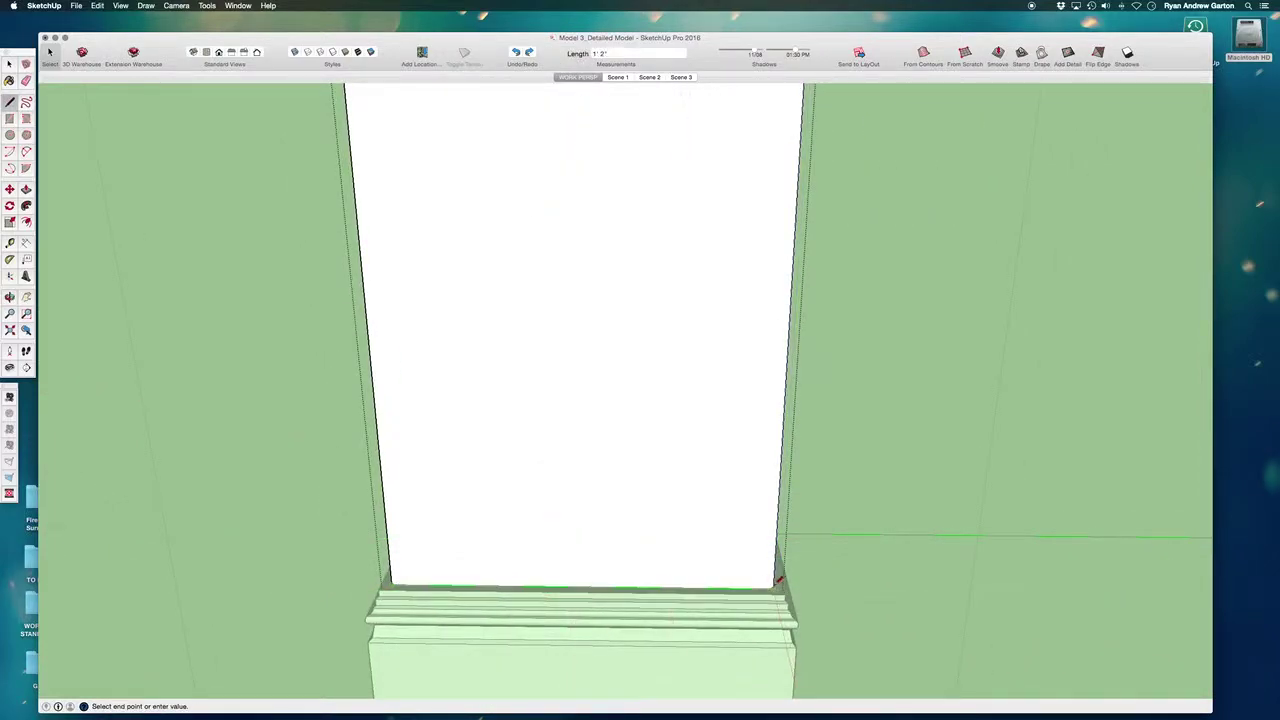
click(774, 587)
middle_drag(752, 526, 163, 571)
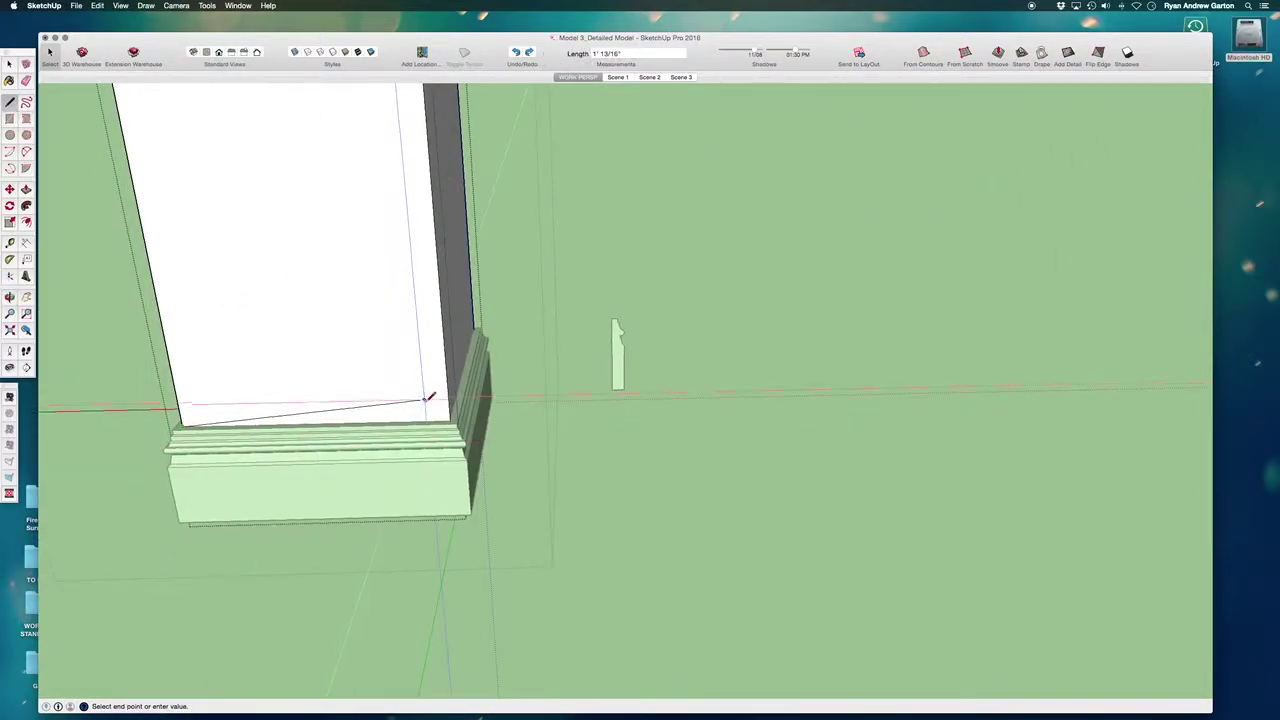
mouse_move(477, 325)
middle_down()
mouse_move(408, 414)
mouse_move(726, 351)
mouse_move(1011, 480)
mouse_move(705, 425)
mouse_move(720, 443)
mouse_move(765, 377)
mouse_move(806, 451)
mouse_move(760, 443)
mouse_move(754, 420)
mouse_move(656, 512)
mouse_move(799, 494)
middle_up()
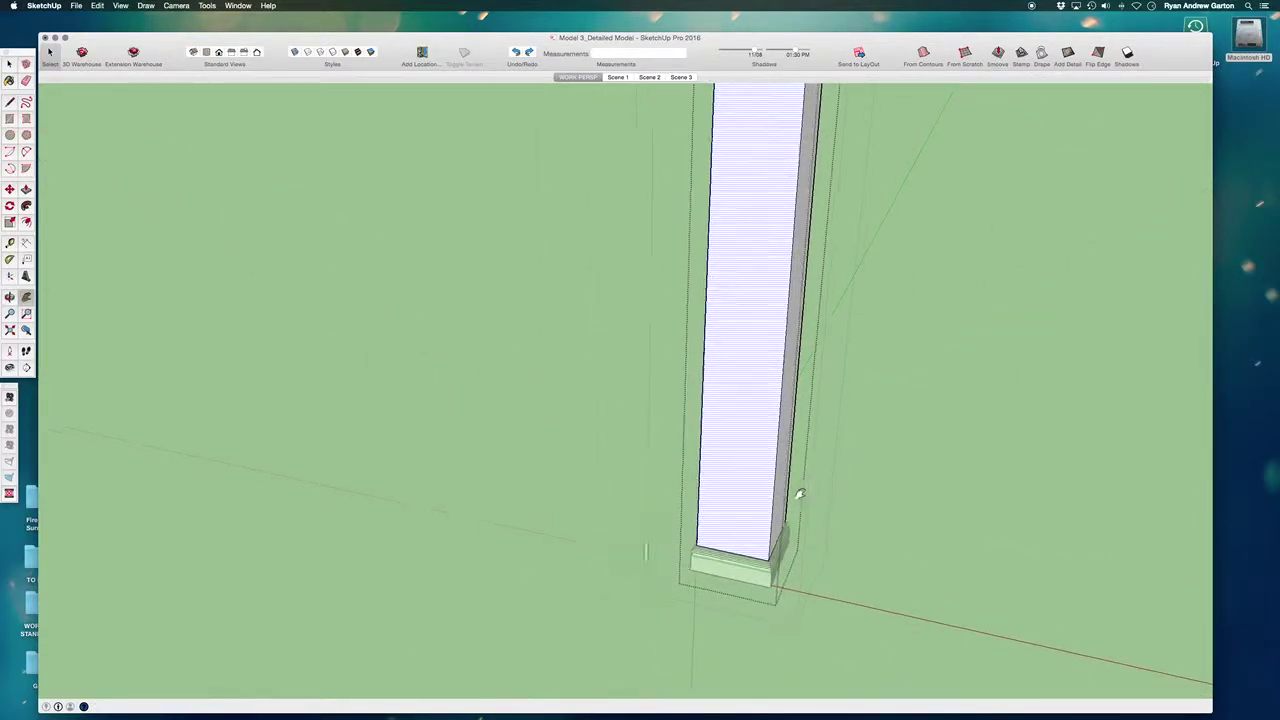
Step: Offset the outlines of two column faces inward by 2 inches to form inner panels
click(699, 416)
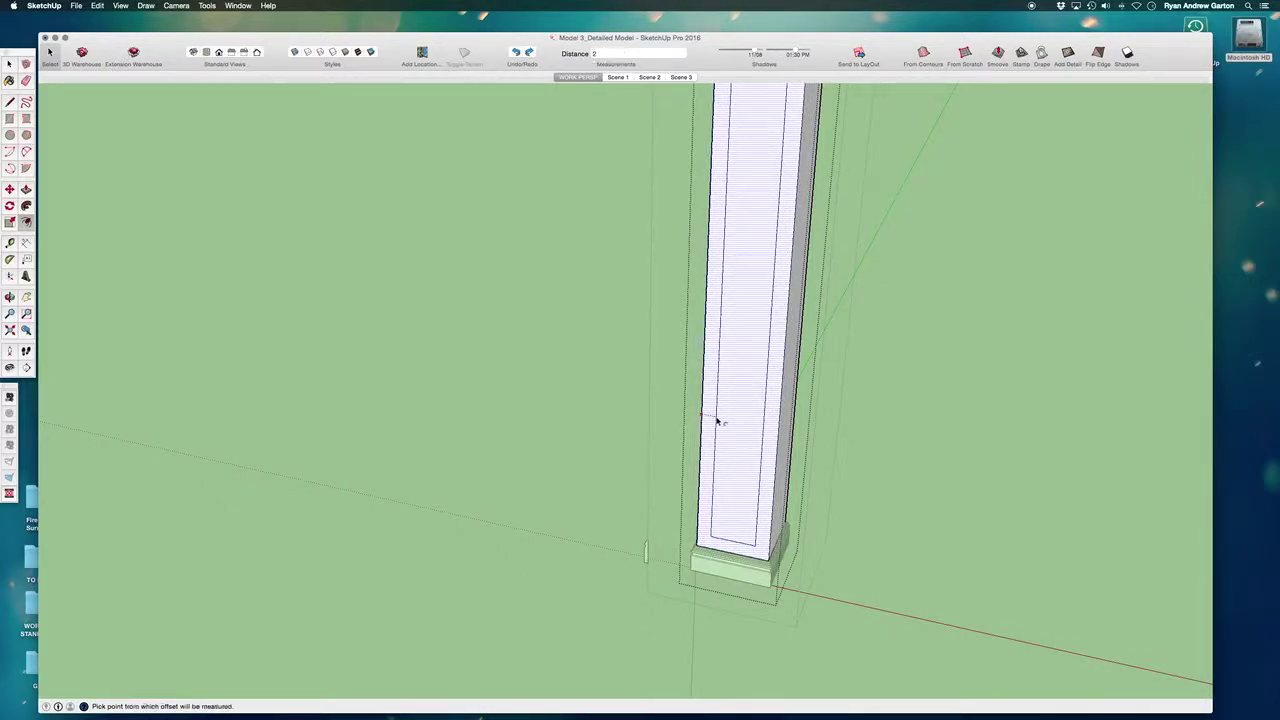
middle_drag(717, 423, 447, 533)
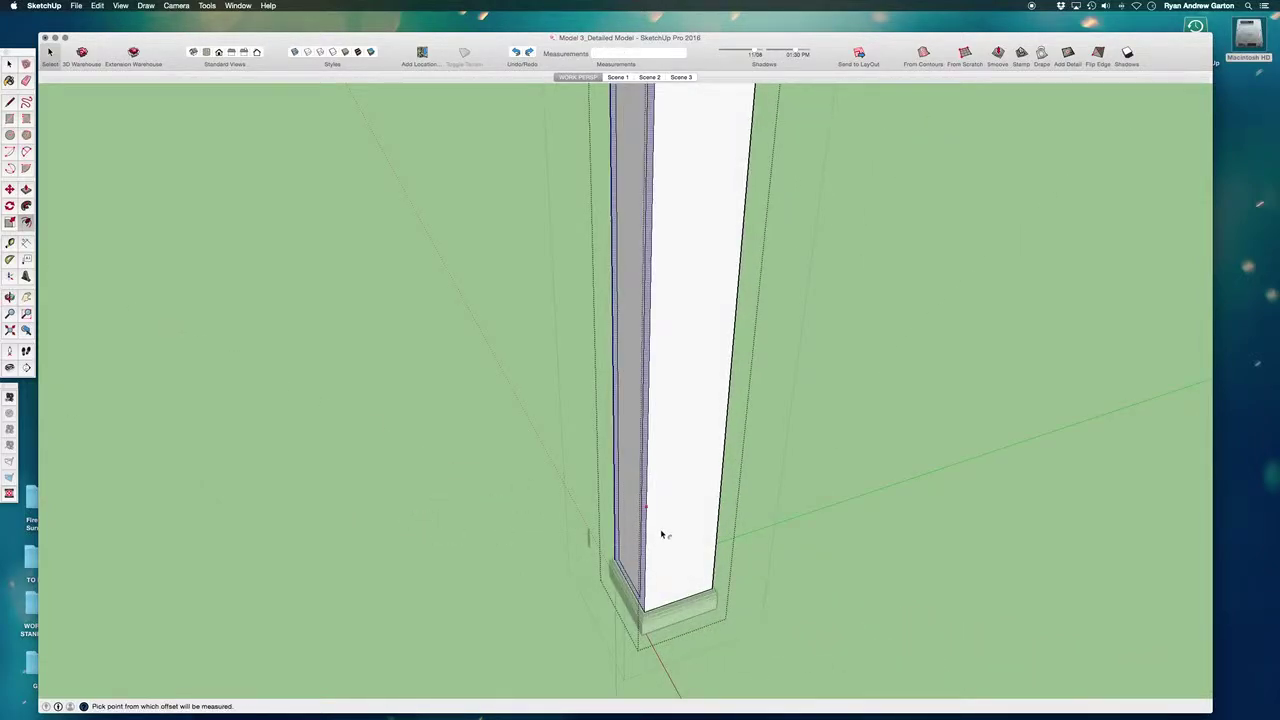
key(space)
middle_drag(664, 524, 637, 551)
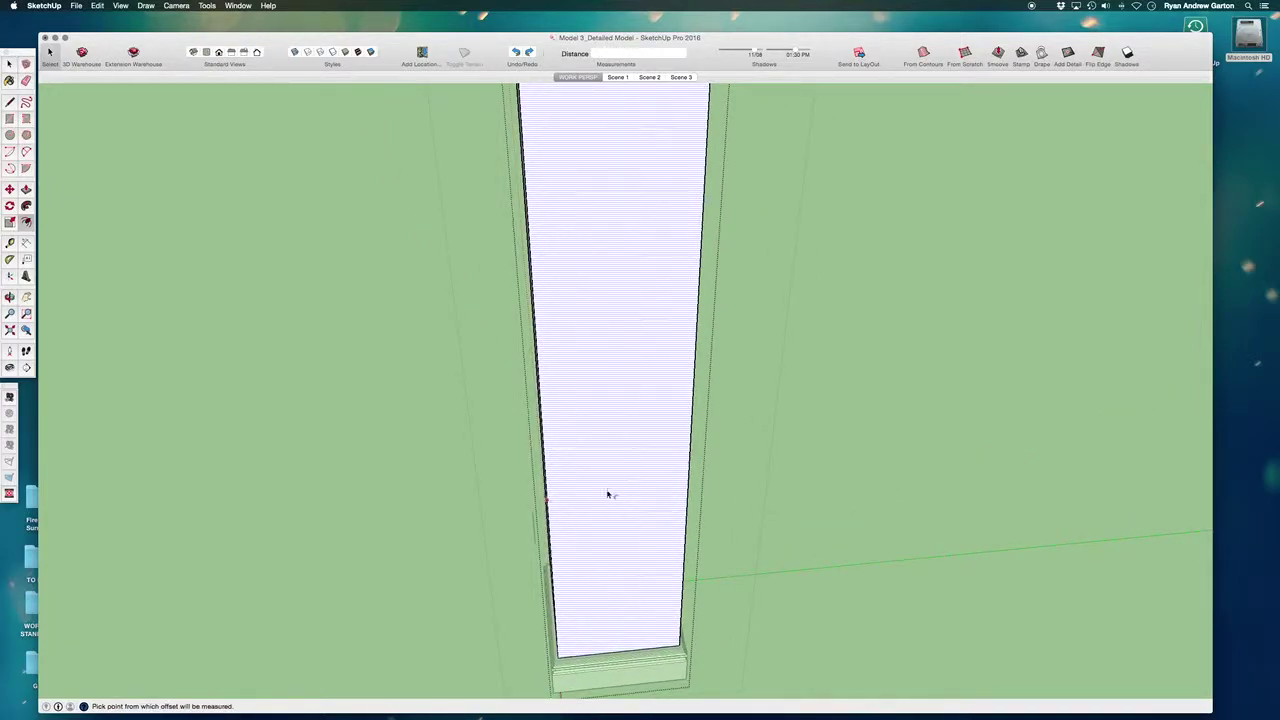
click(563, 487)
text(2)
key(Return)
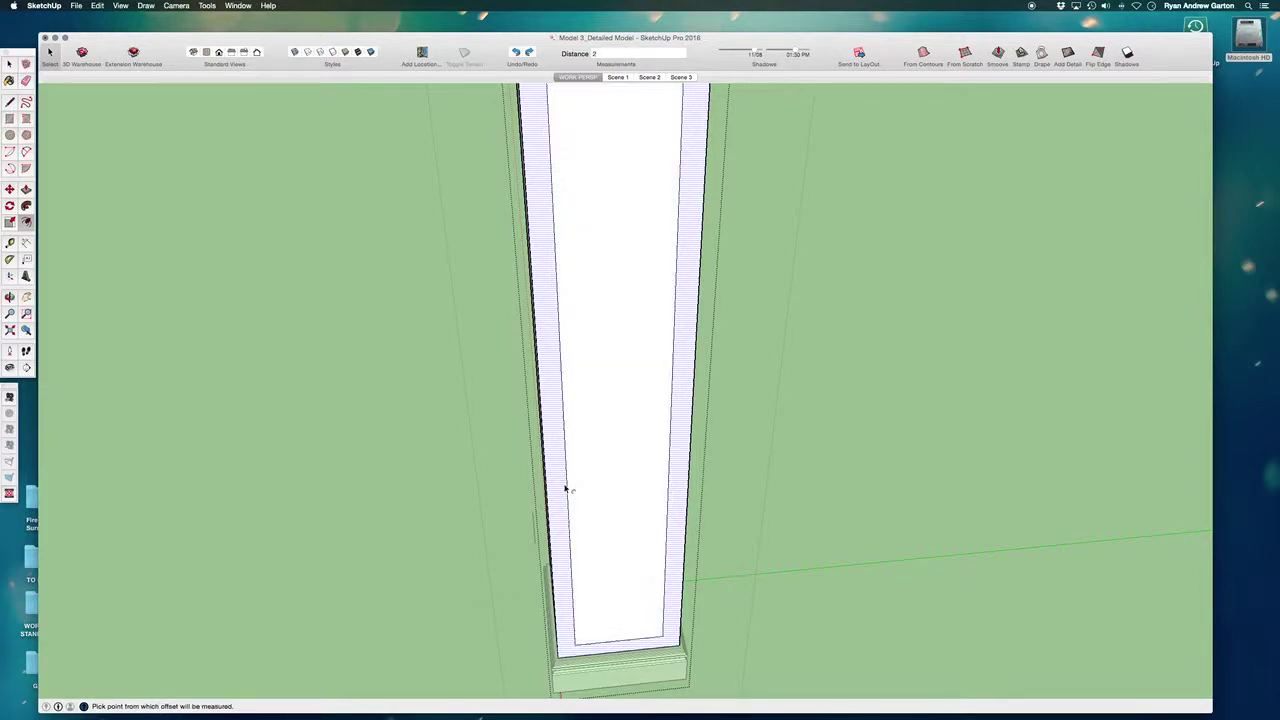
Step: Offset the outline of the third column face inward by 2 inches
middle_drag(560, 485, 446, 514)
key(space)
click(494, 477)
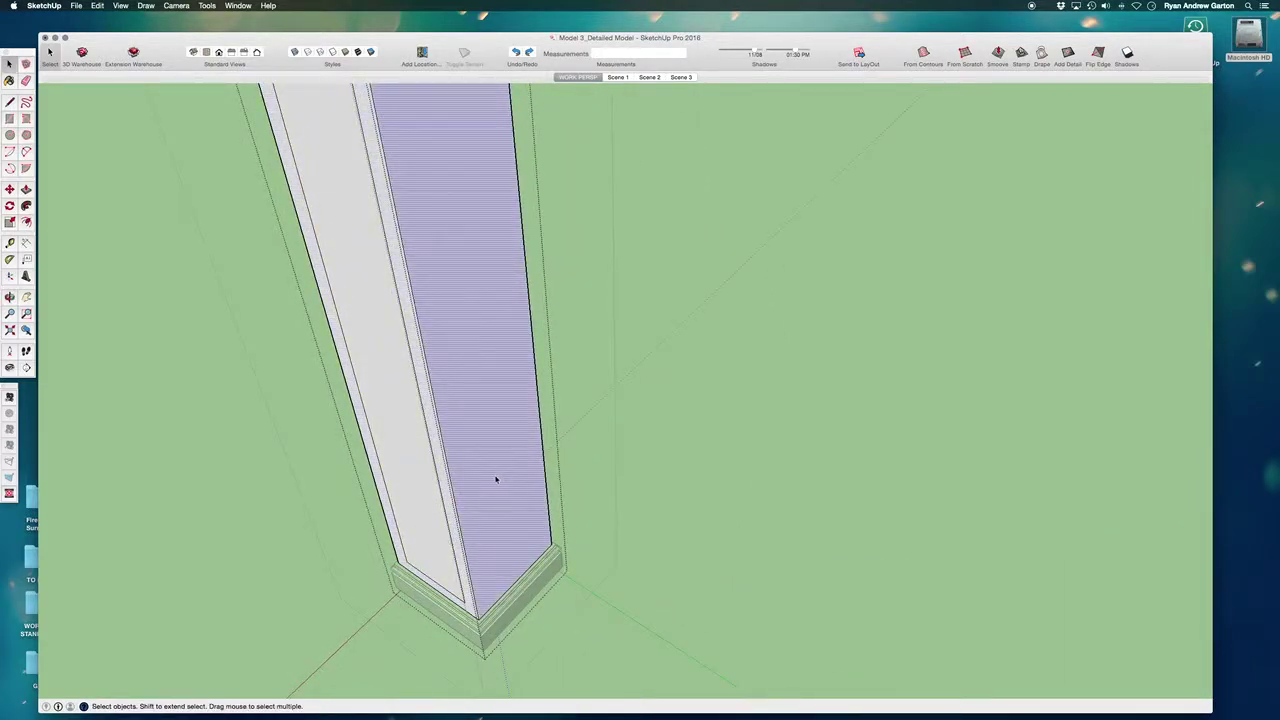
scroll(494, 485, up, 2)
key(f)
click(437, 519)
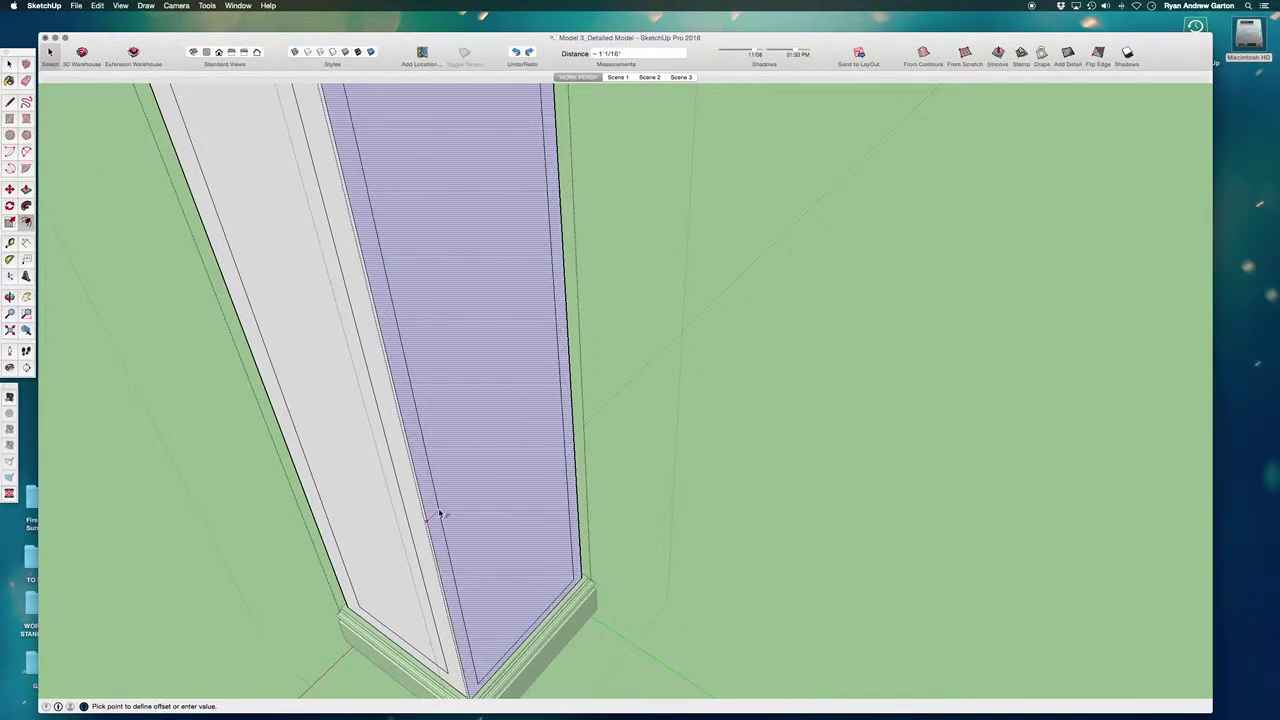
text(2)
key(Return)
Step: Offset the outline of the last column face inward by 2 inches
middle_drag(468, 467, 348, 449)
click(370, 366)
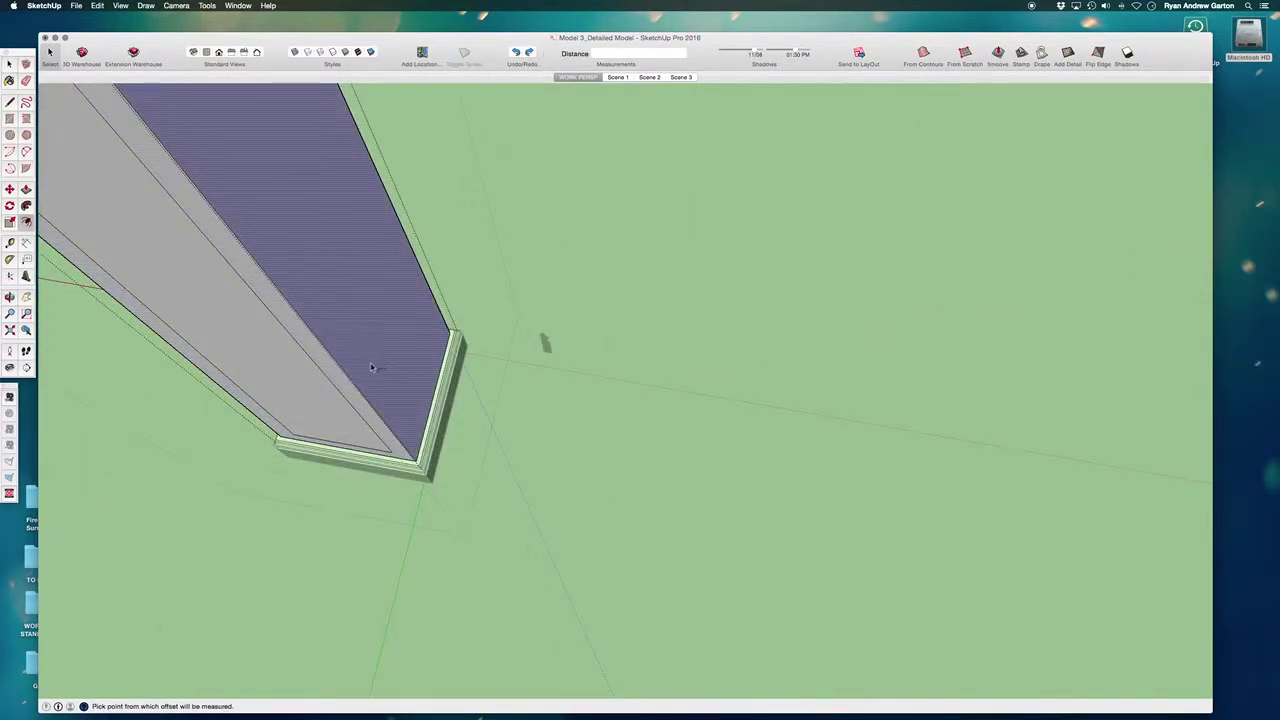
click(371, 368)
click(366, 366)
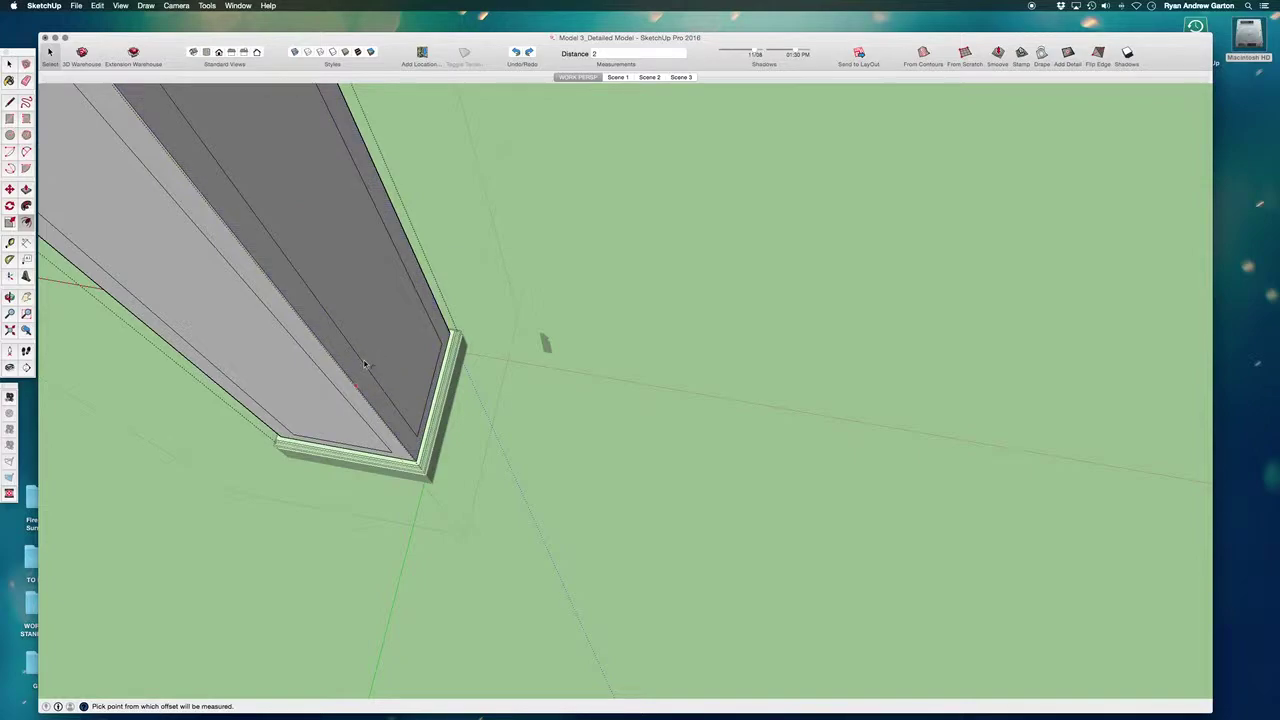
Step: Push the inner panels of two adjacent column faces 3/4 inch into the column
shift+middle_drag(395, 506, 531, 574)
key(p)
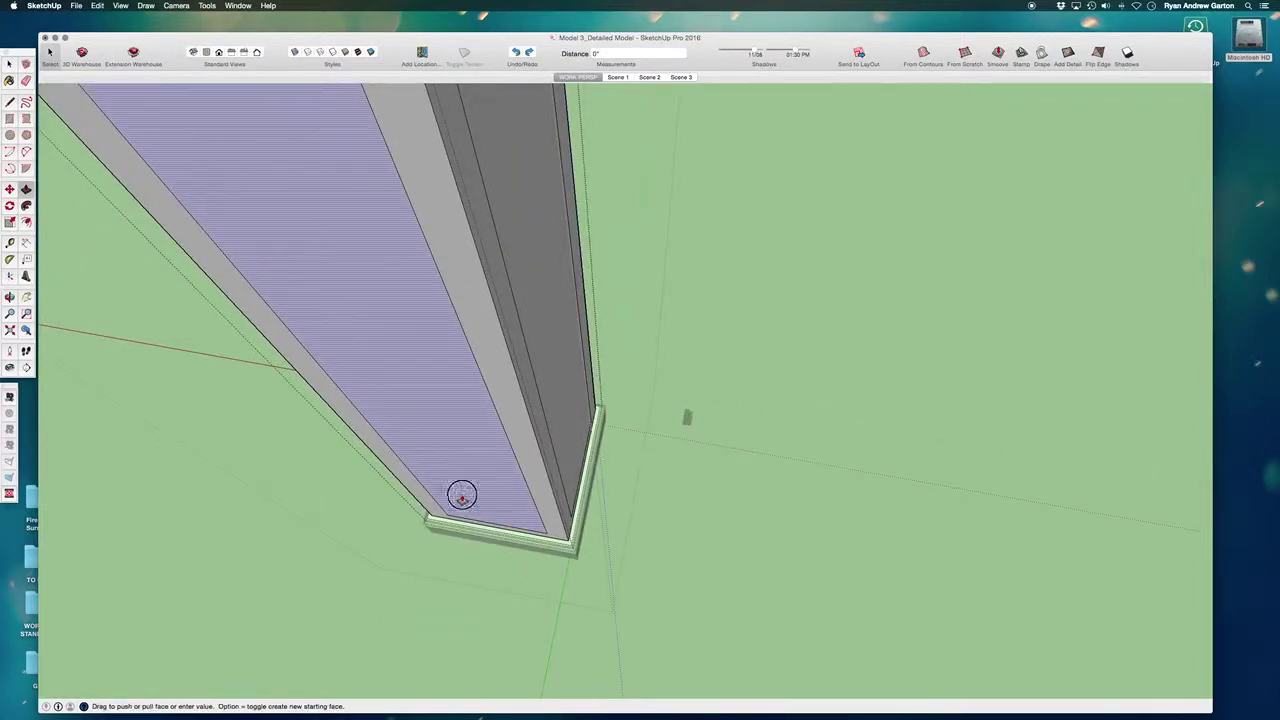
click(461, 494)
text(3/4)
key(Return)
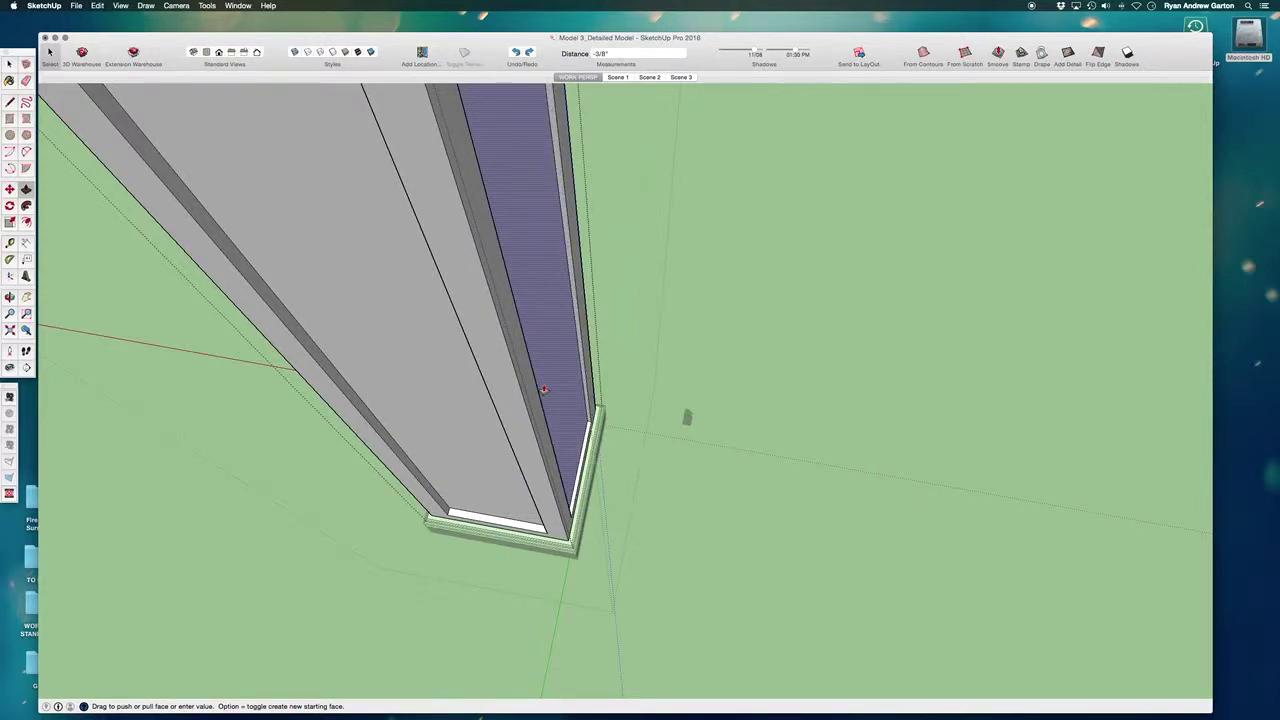
text(3/4)
key(Return)
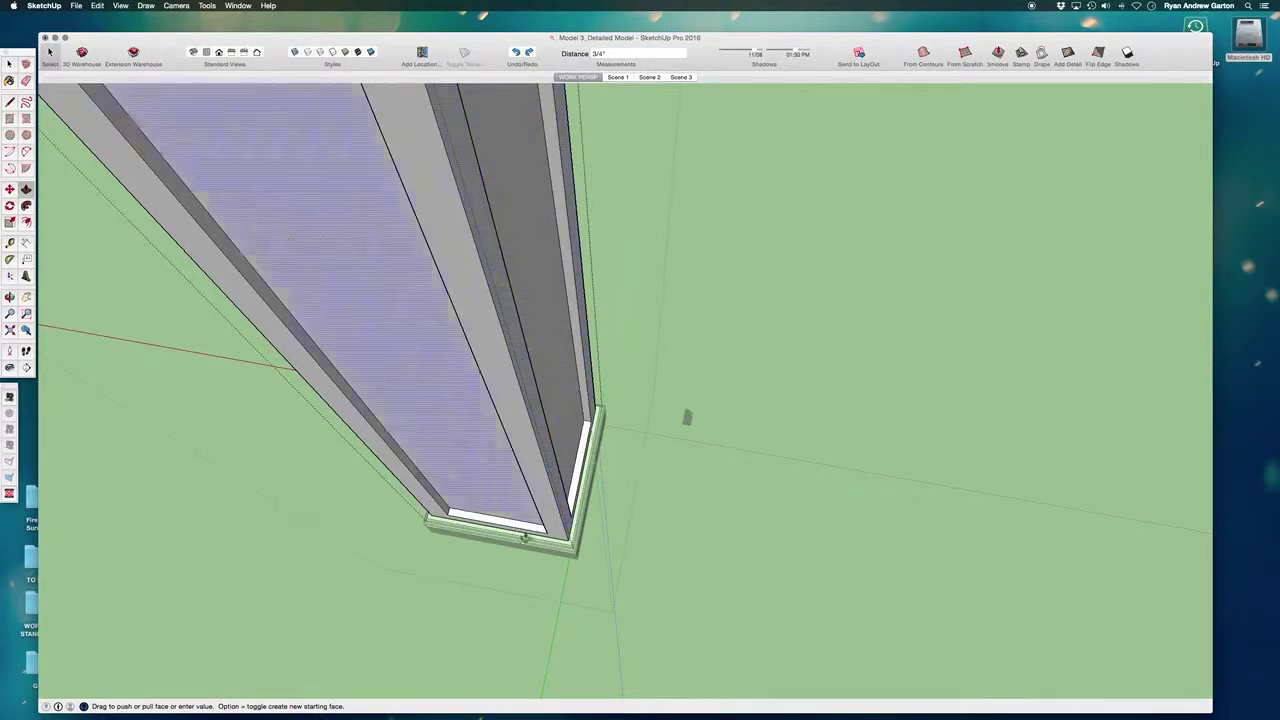
Step: Push the inner panels of the remaining two column faces 3/4 inch into the column
middle_drag(523, 534, 856, 512)
click(549, 510)
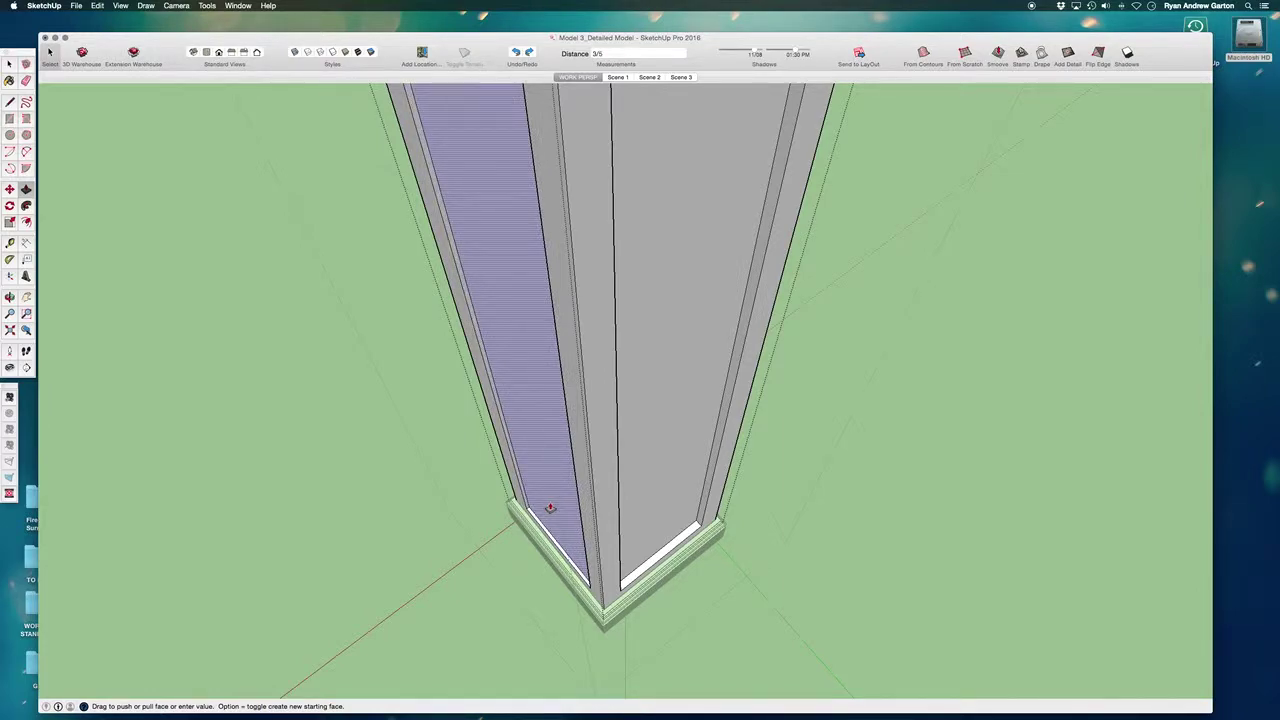
text(3/4)
key(Return)
middle_drag(679, 596, 890, 590)
scroll(680, 415, up, 3)
click(673, 406)
click(673, 407)
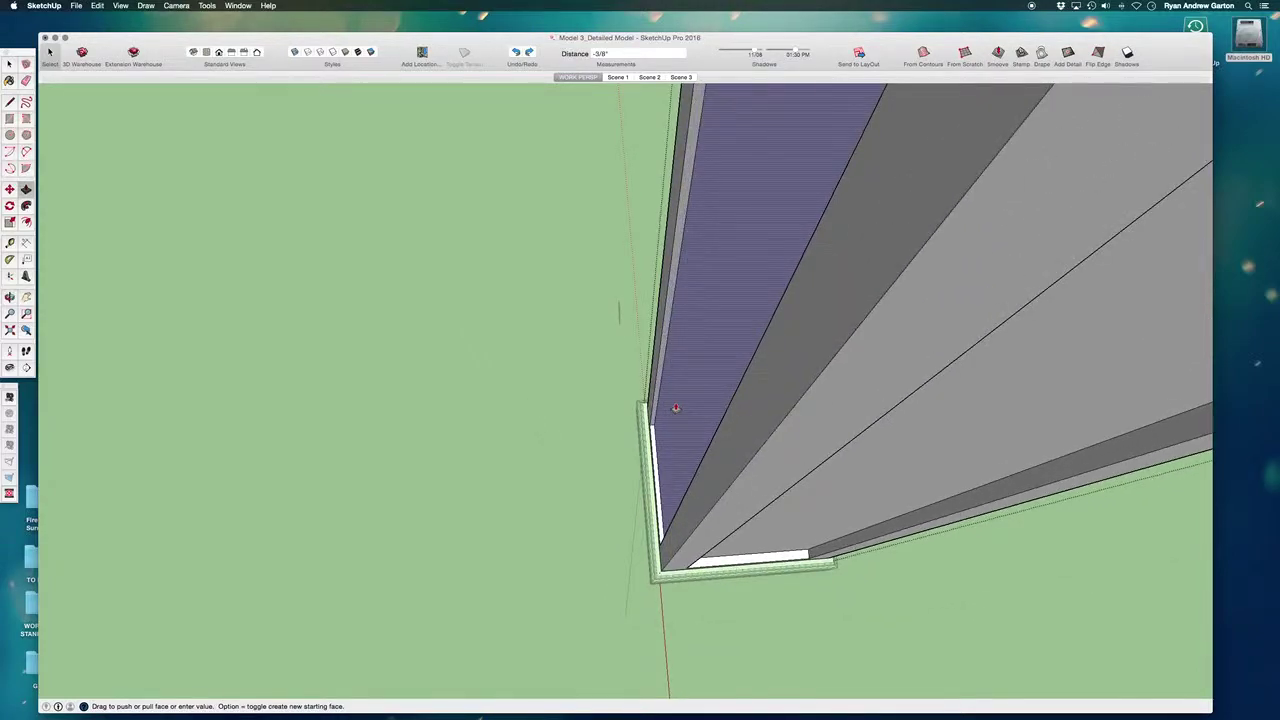
text(3/8)
key(Return)
Step: Leave the column group and select the leftover base profile standing beside the column
key(space)
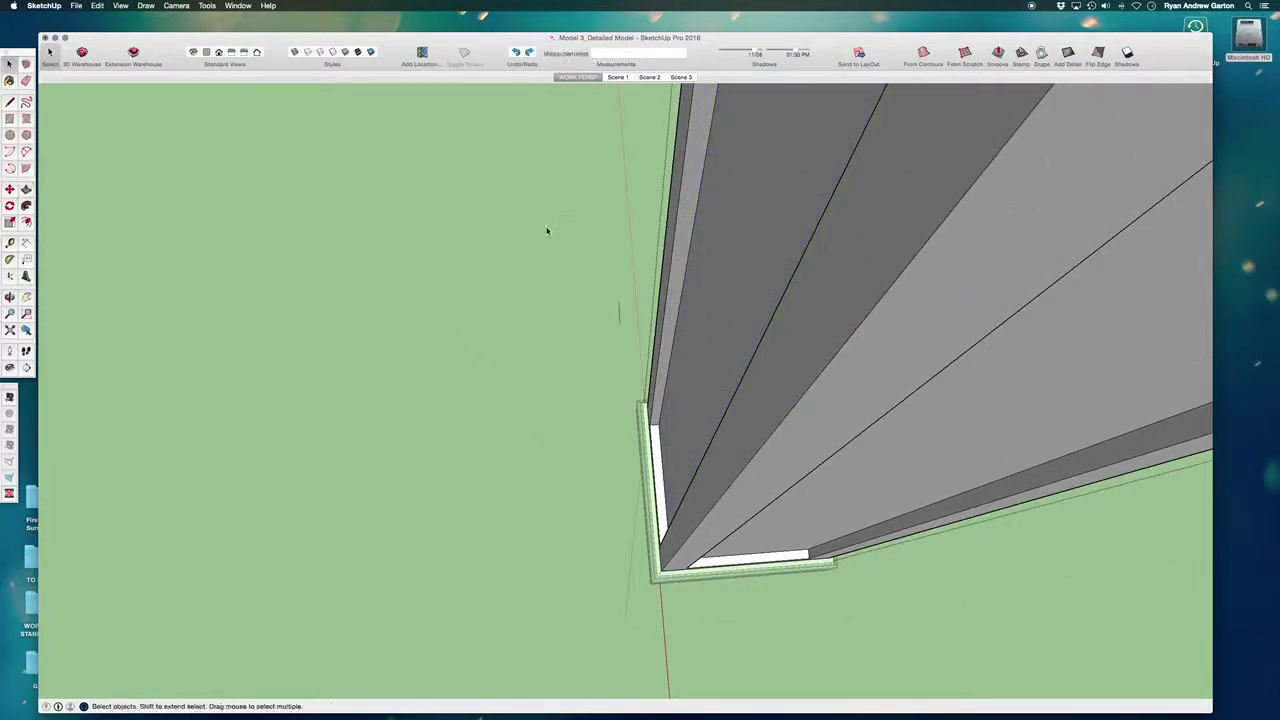
click(494, 338)
middle_drag(547, 417, 471, 551)
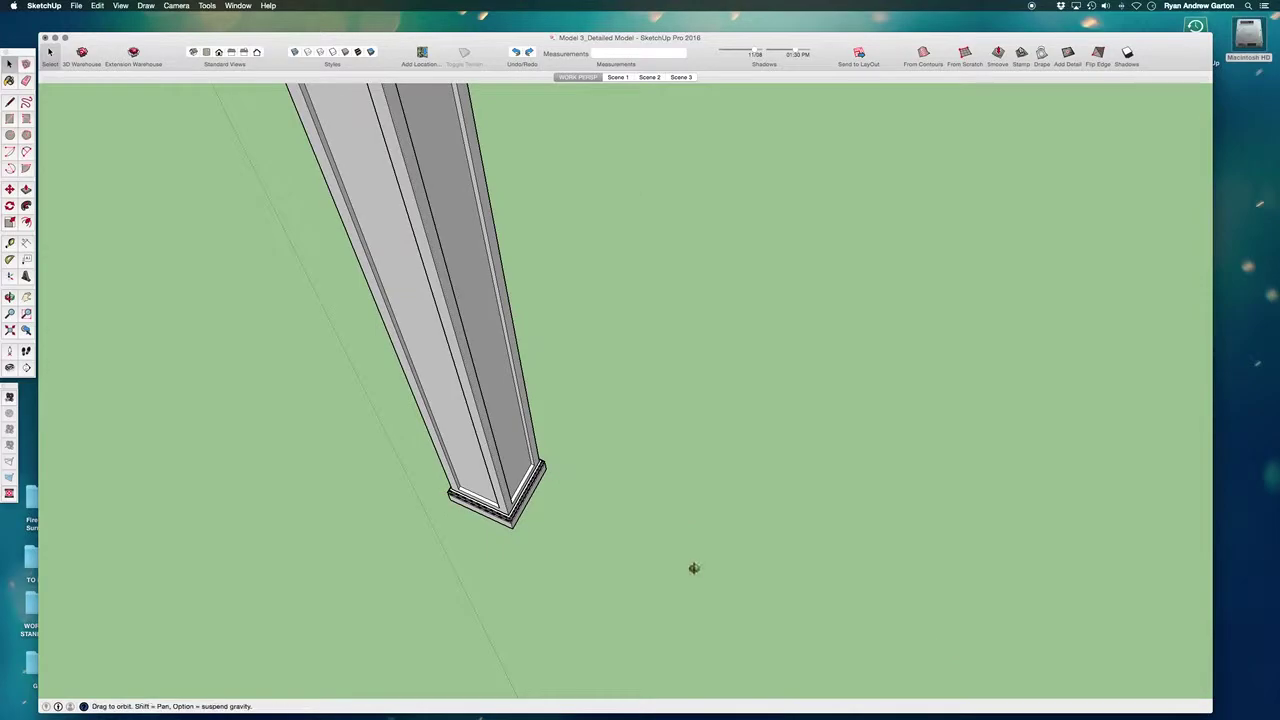
middle_drag(694, 569, 527, 306)
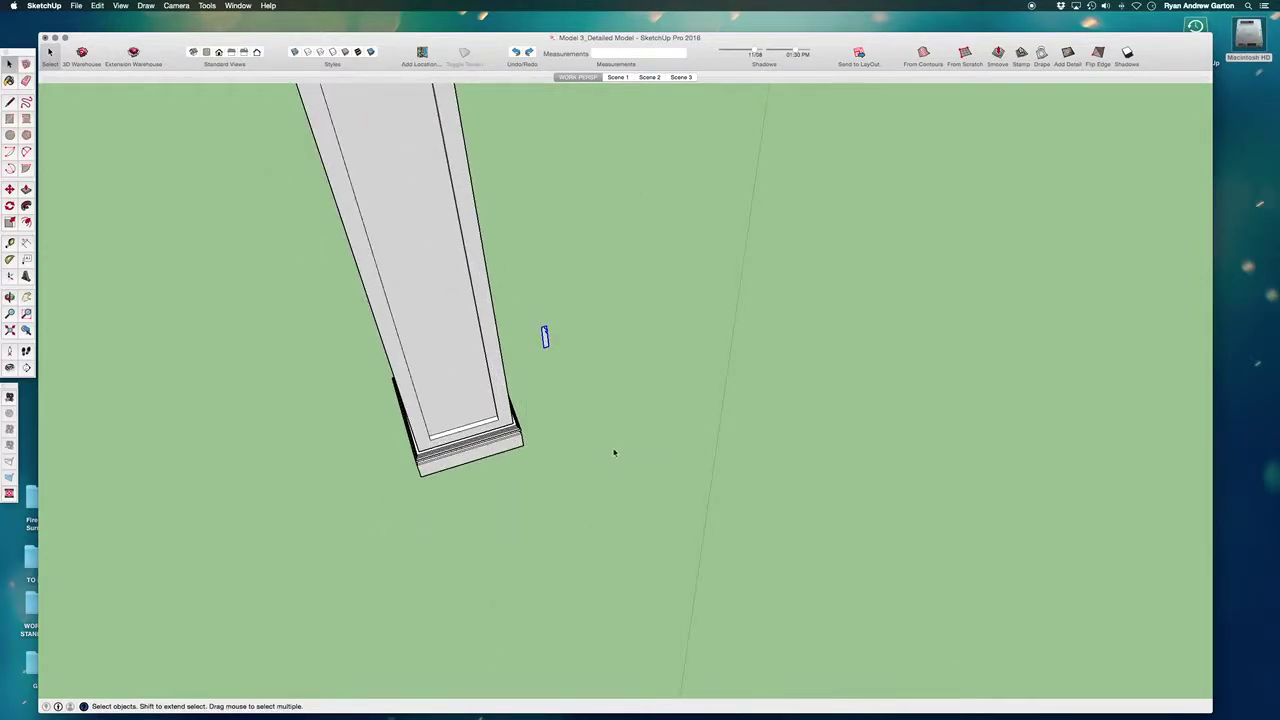
Step: Return to the full building model and switch to Scene 1 to show the columns in the room
scroll(557, 506, down, 10)
middle_drag(557, 506, 505, 388)
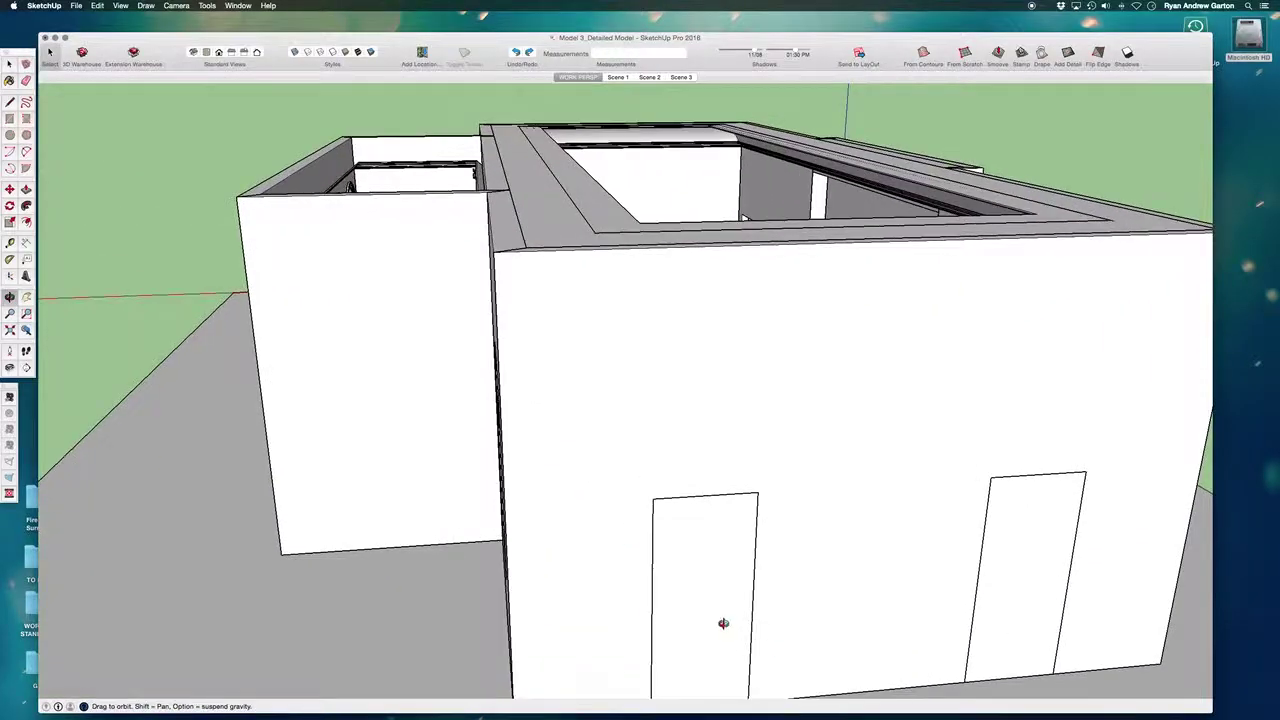
middle_drag(723, 623, 423, 608)
scroll(423, 608, up, 5)
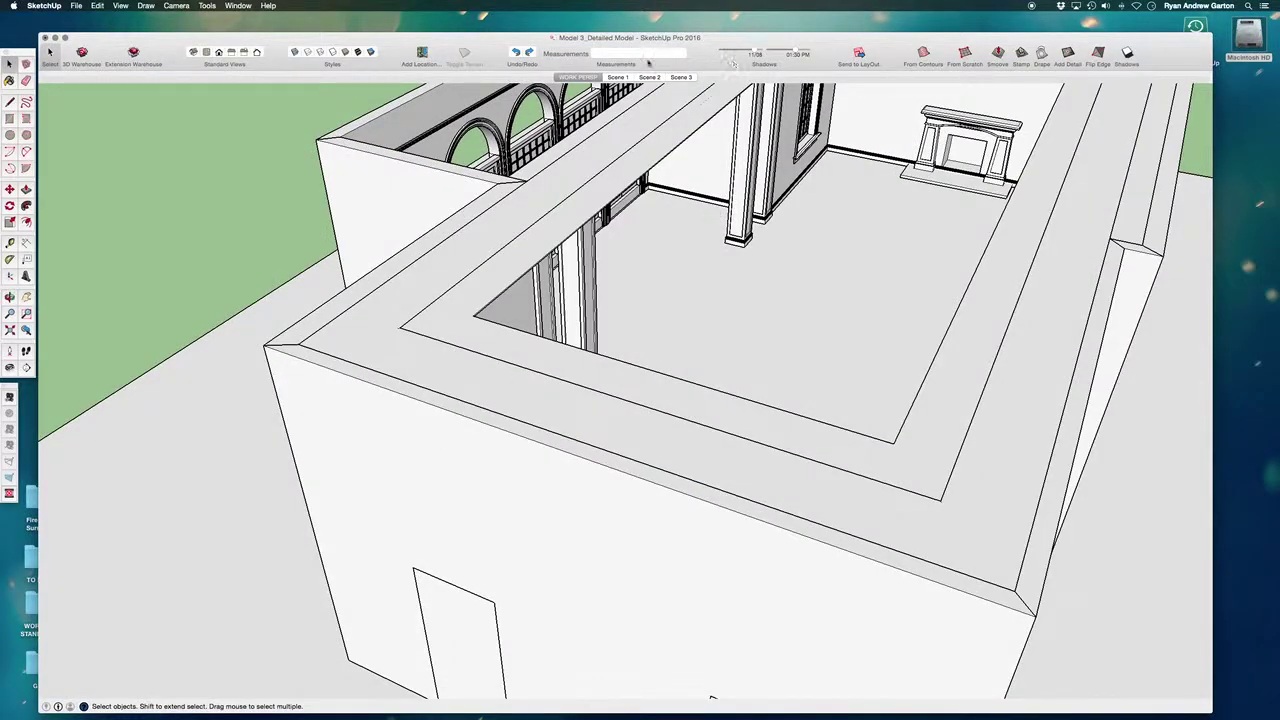
click(620, 77)
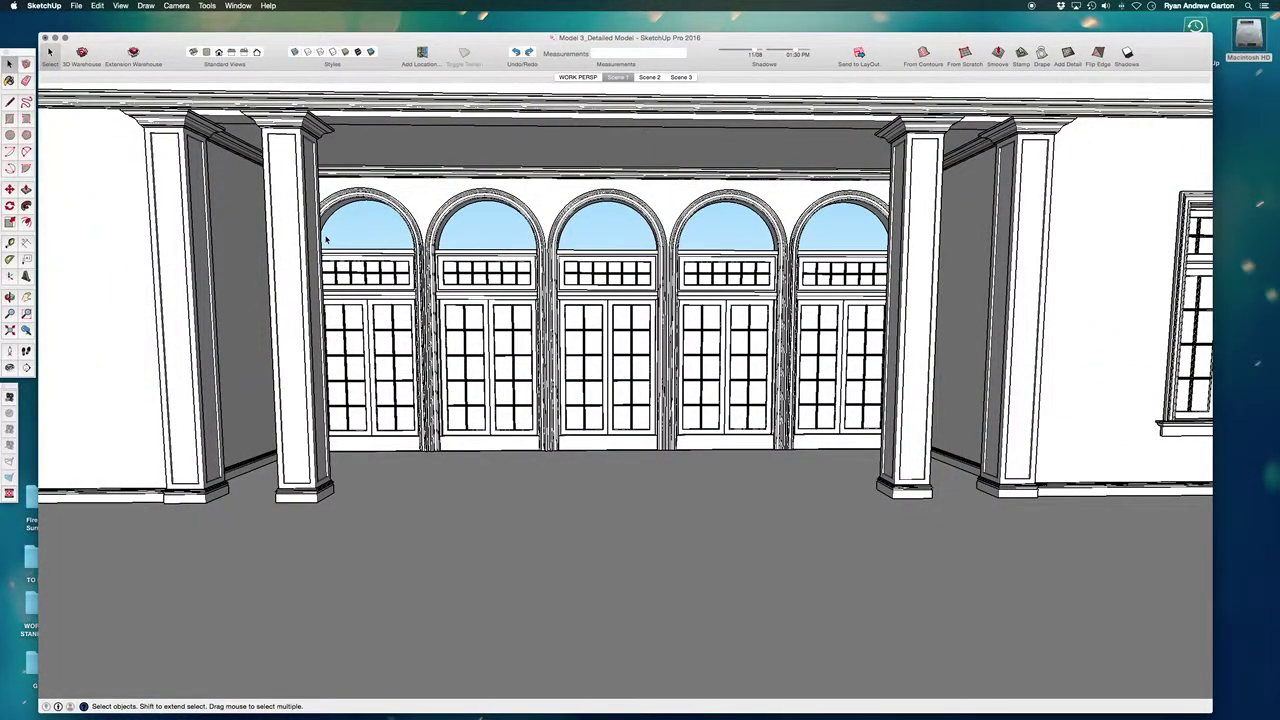
Step: Open the leftmost column component and examine its paneled shaft, crown and base by selecting them in turn
click(307, 432)
double_click(180, 380)
click(204, 462)
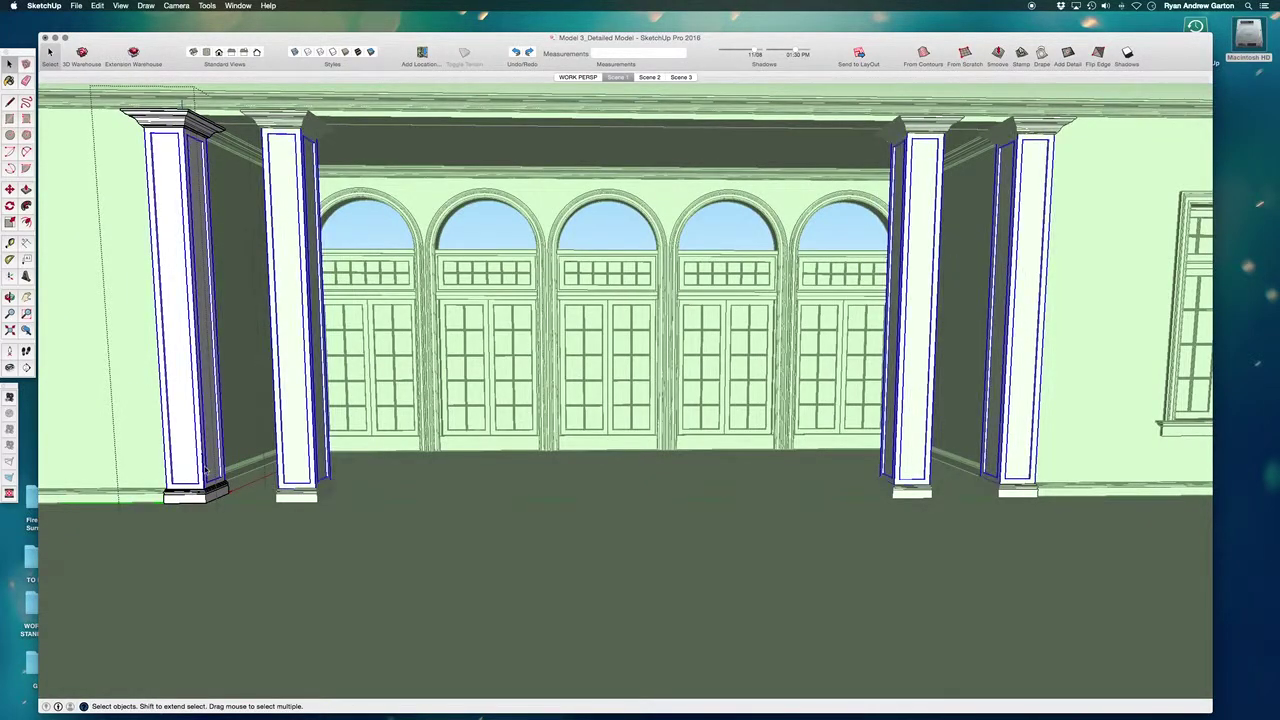
click(168, 120)
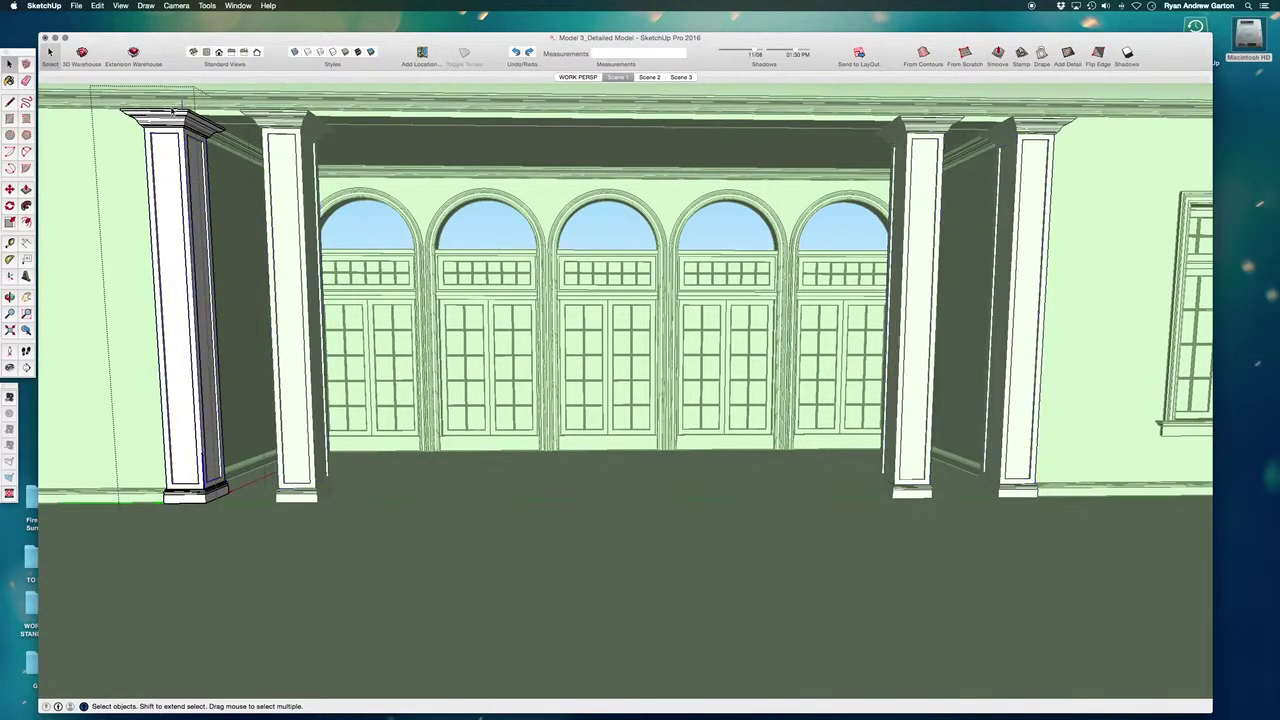
click(197, 499)
click(256, 517)
scroll(256, 517, up, 3)
middle_drag(483, 606, 411, 583)
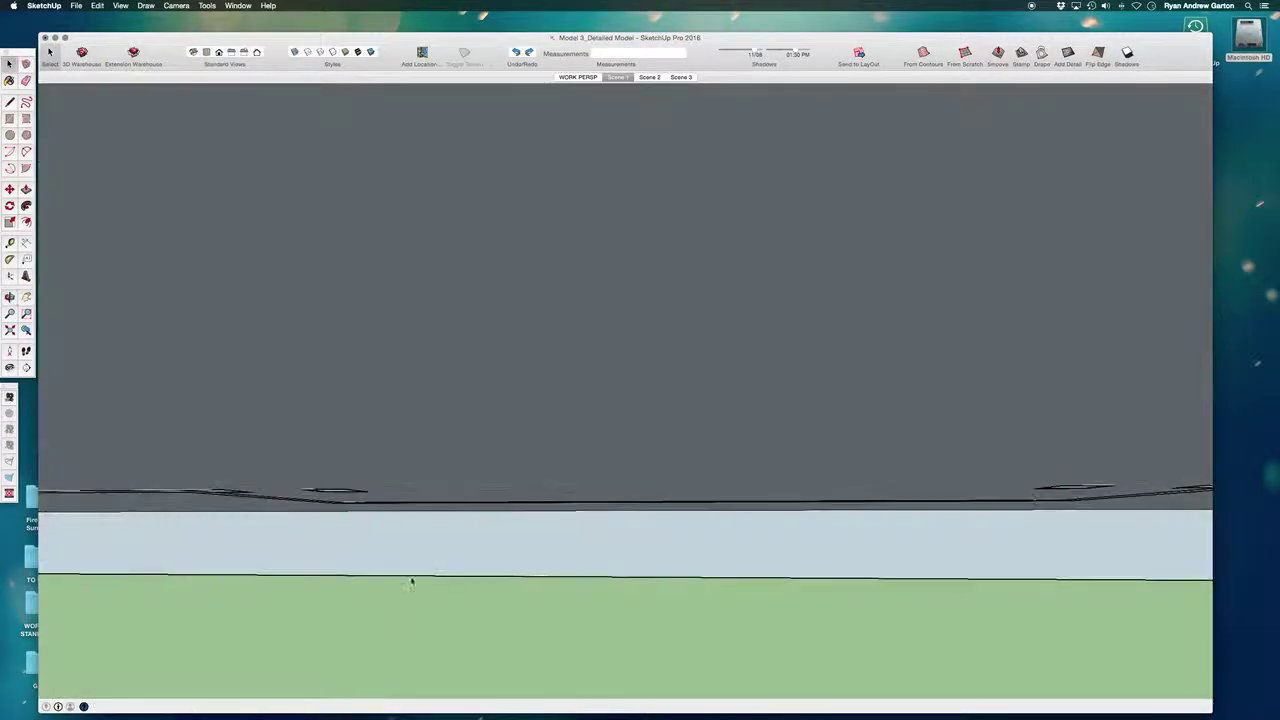